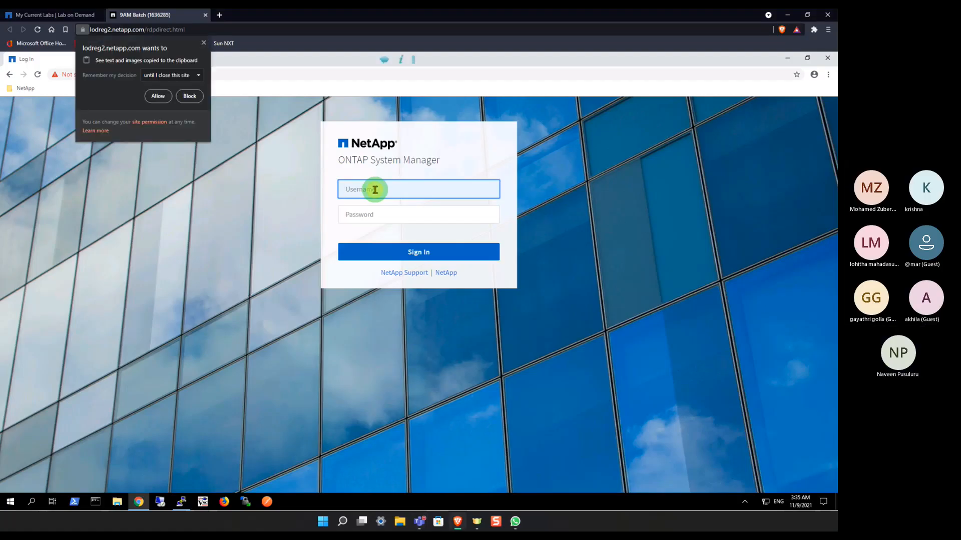
Step: Allow clipboard access for the lab session and sign in to ONTAP System Manager as admin with the account password
left_click(156, 96)
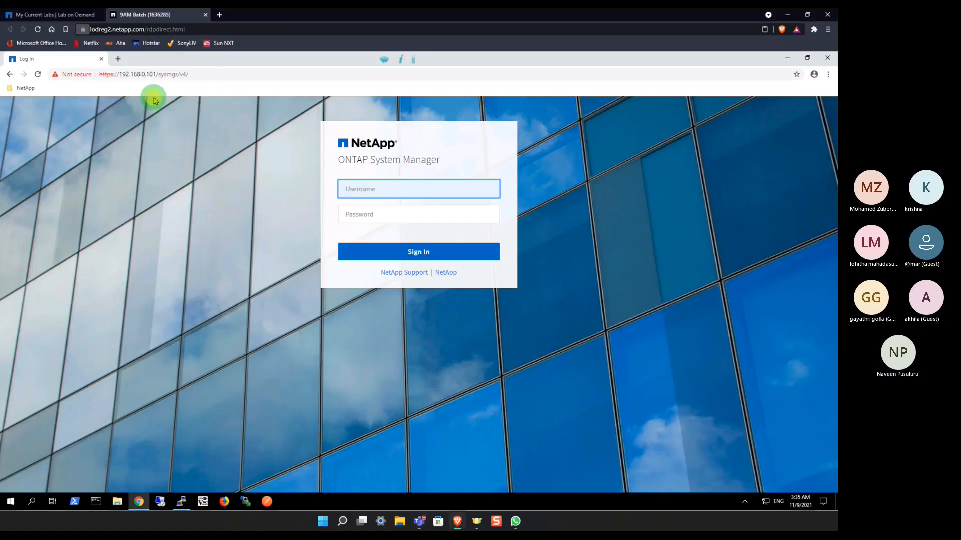
left_click(404, 185)
type("admin")
key("Tab")
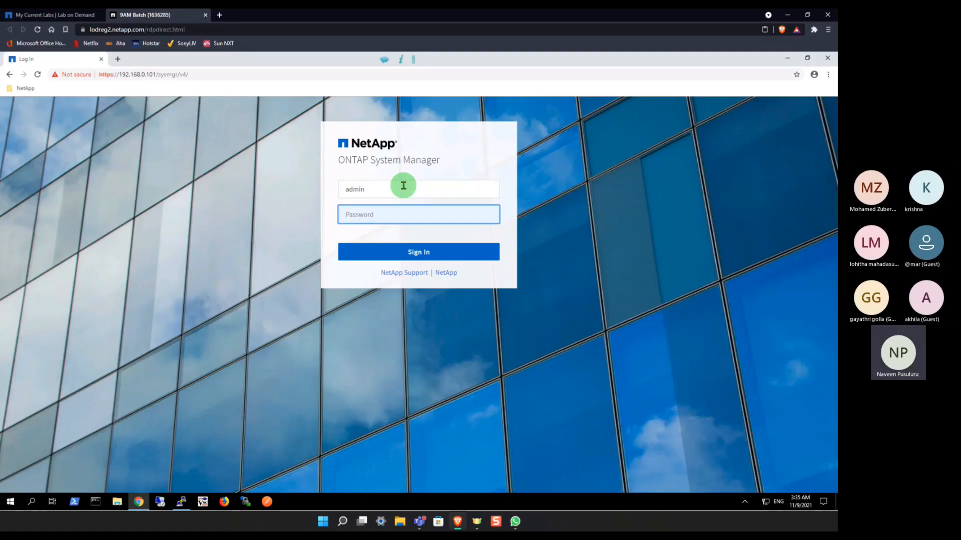
type("Net")
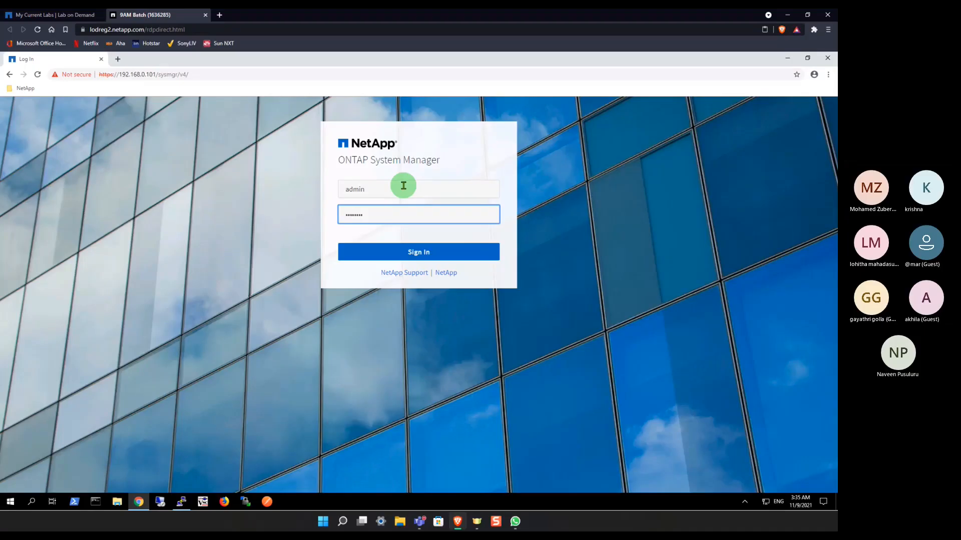
key("Return")
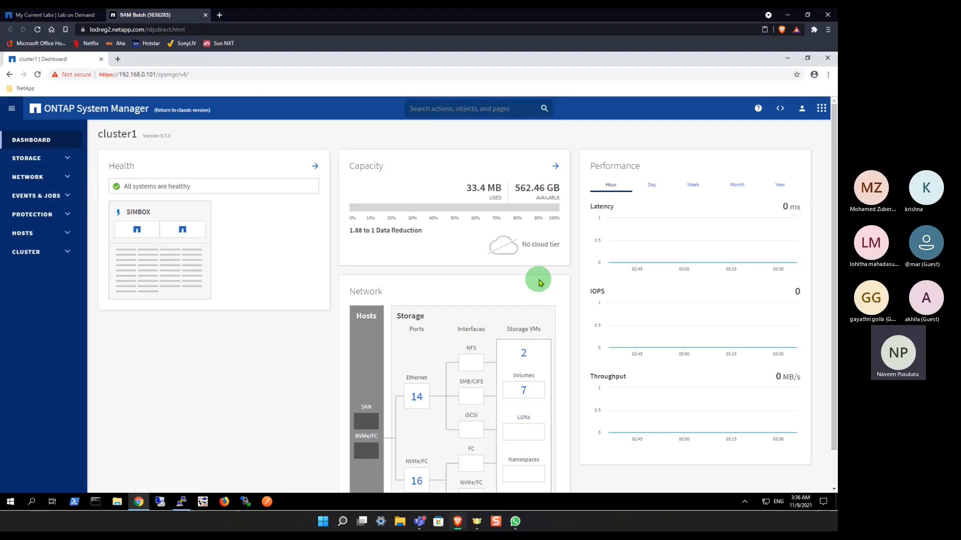
Step: Examine the cluster1 dashboard's health, capacity, network and performance sections
scroll(539, 369, "down", 1)
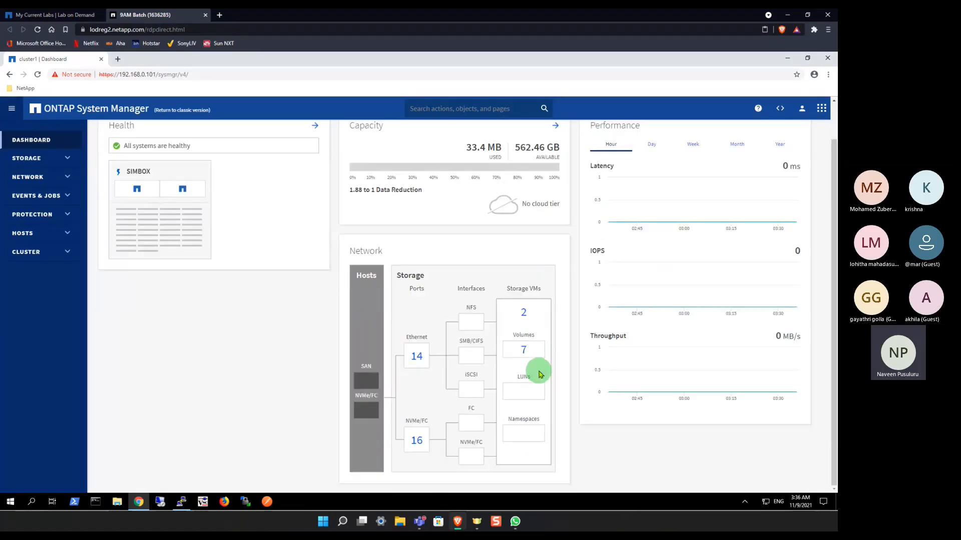
scroll(217, 229, "up", 1)
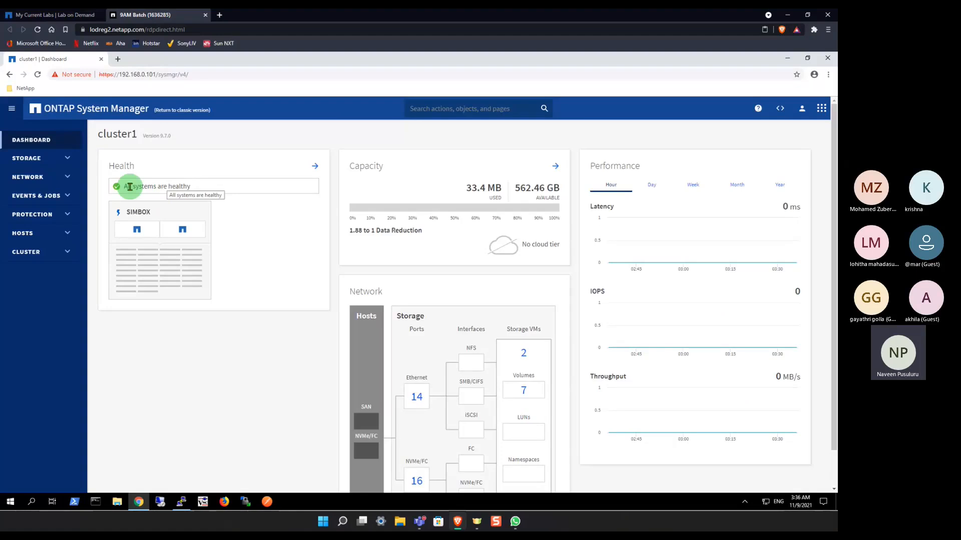
mouse_move(173, 235)
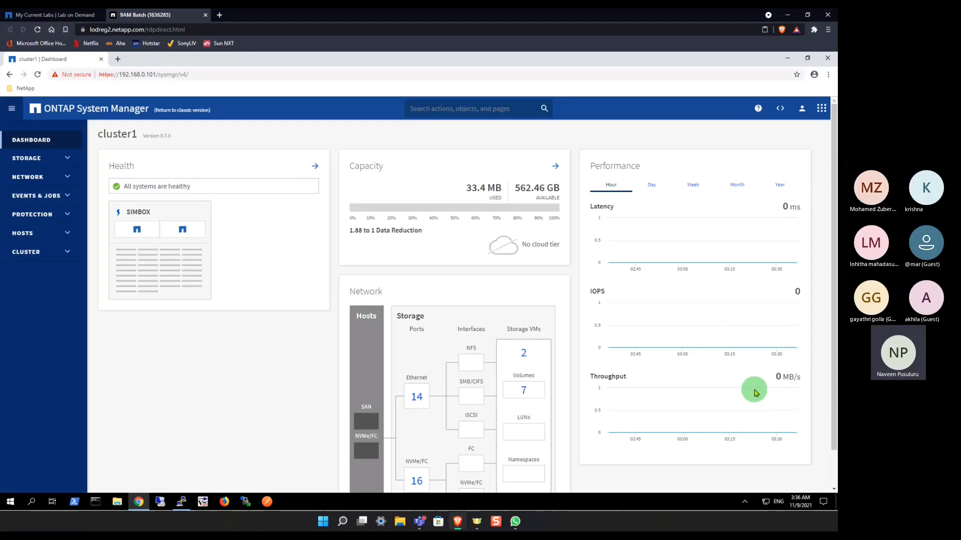
scroll(619, 391, "down", 1)
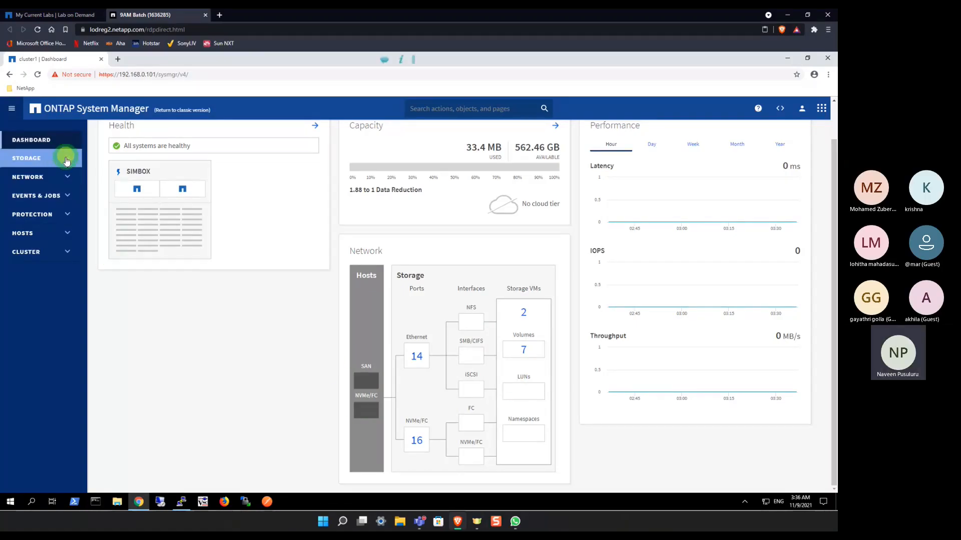
Step: View the storage overview and applications pages, ending on the list of storage tiers
left_click(66, 161)
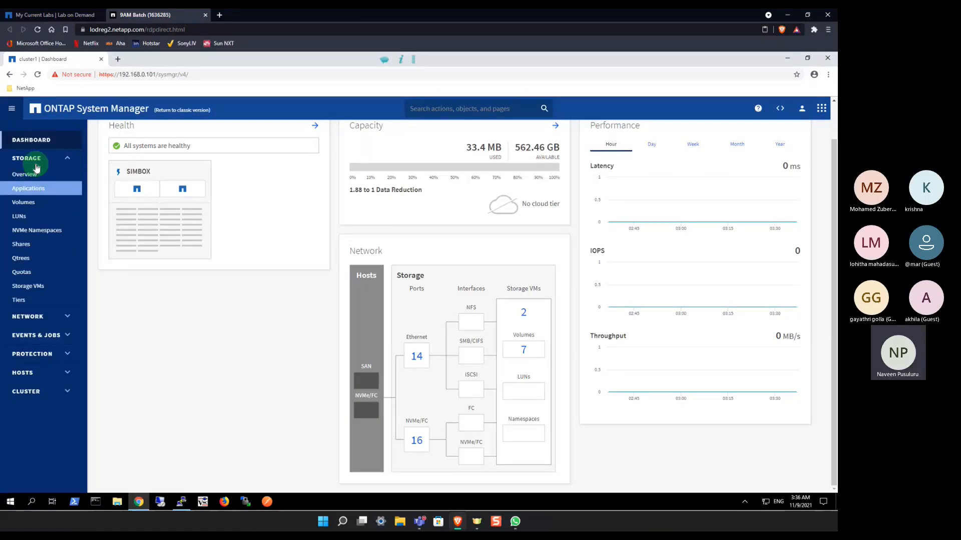
left_click(36, 179)
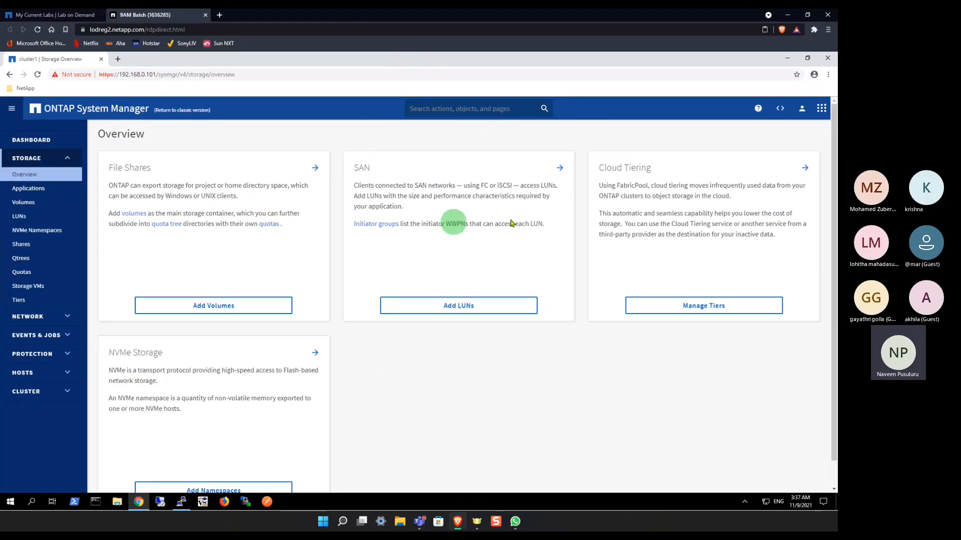
left_click(27, 190)
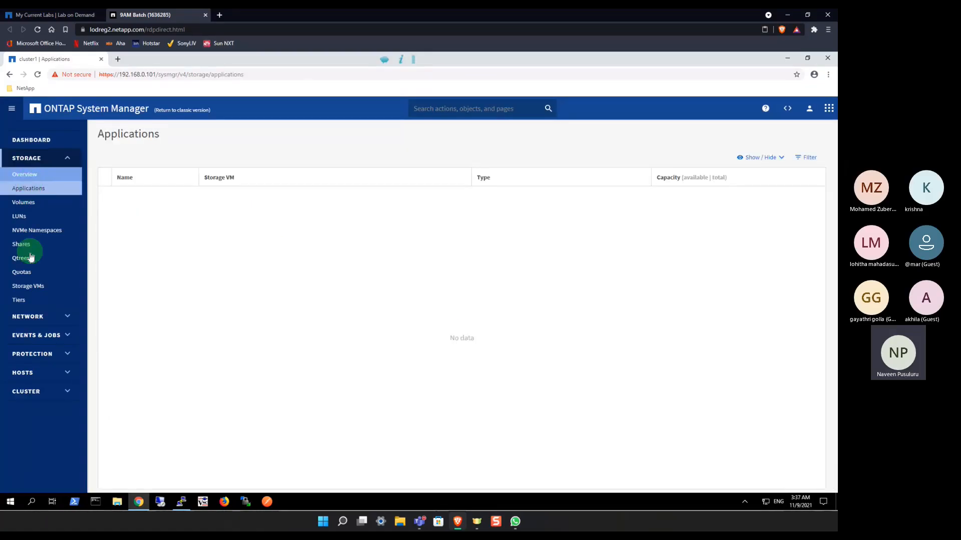
left_click(28, 301)
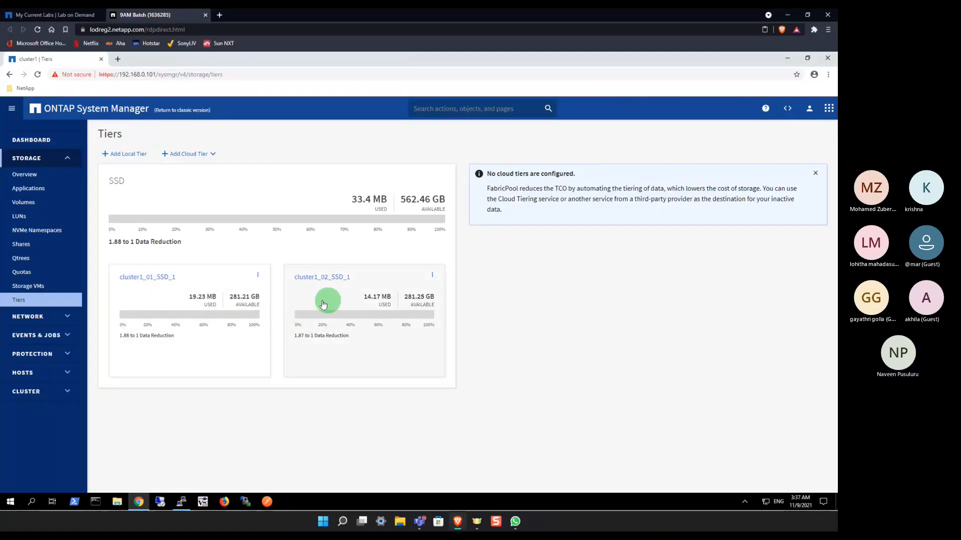
Step: Try to add a local tier and dismiss the notices on the Tiers page
left_click(122, 155)
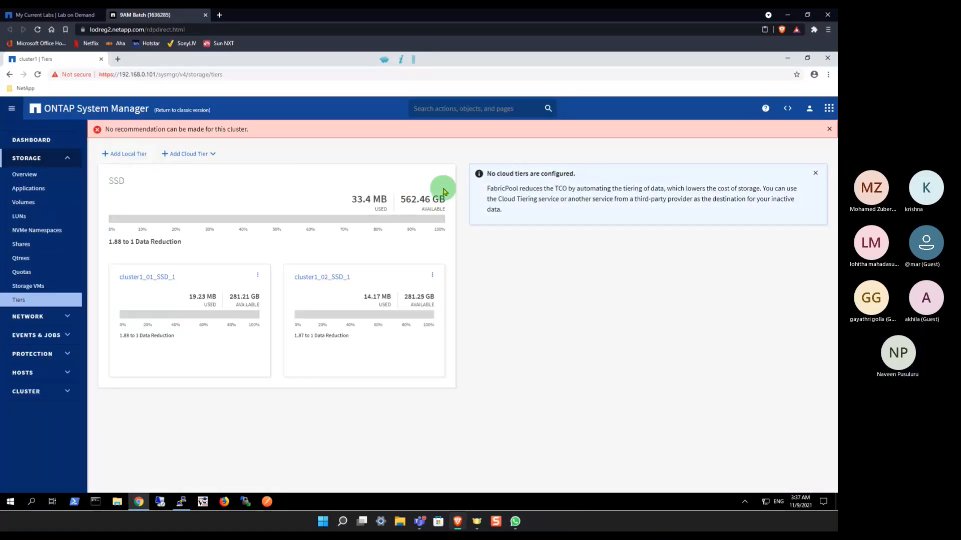
left_click(833, 132)
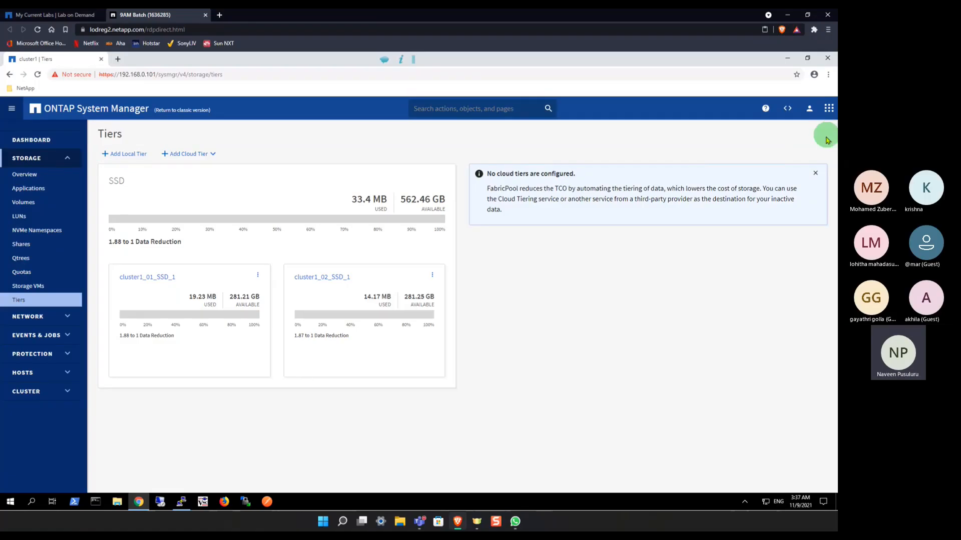
left_click(816, 174)
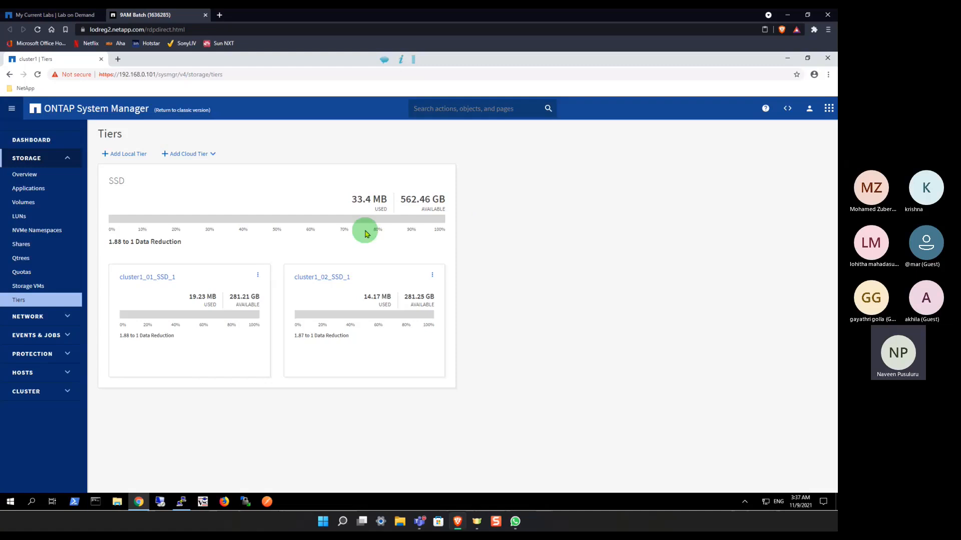
Step: Examine the overview, disk information and additional actions of the cluster1_01_SSD_1 tier
left_click(142, 281)
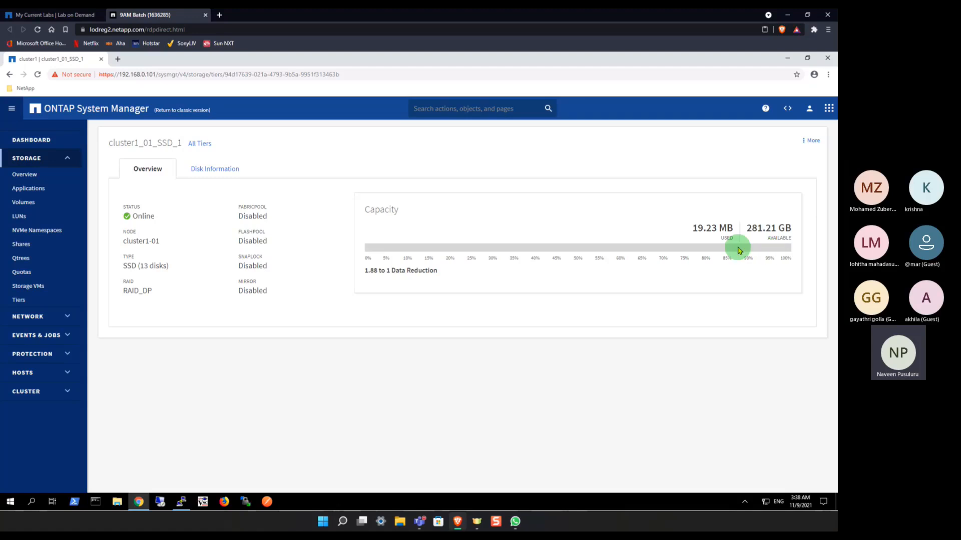
left_click(221, 170)
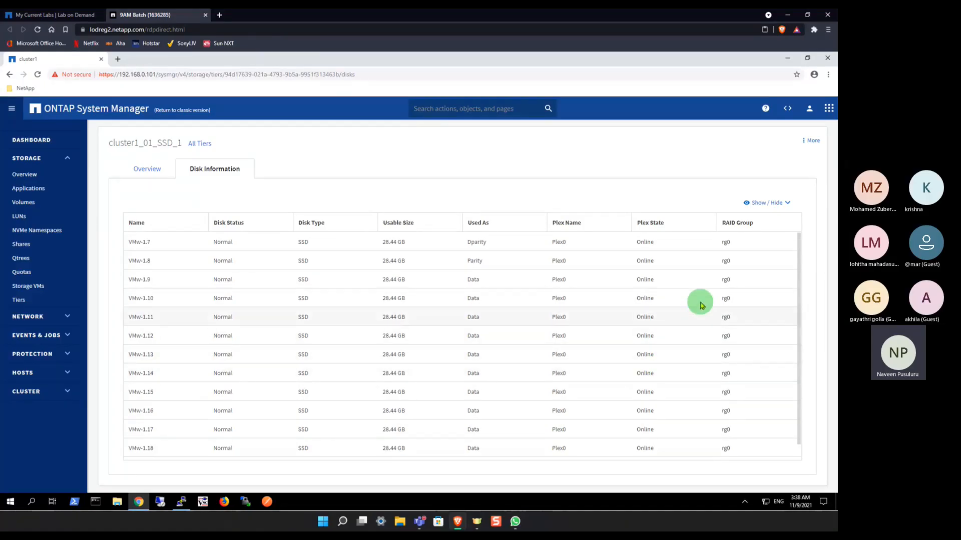
left_click(811, 144)
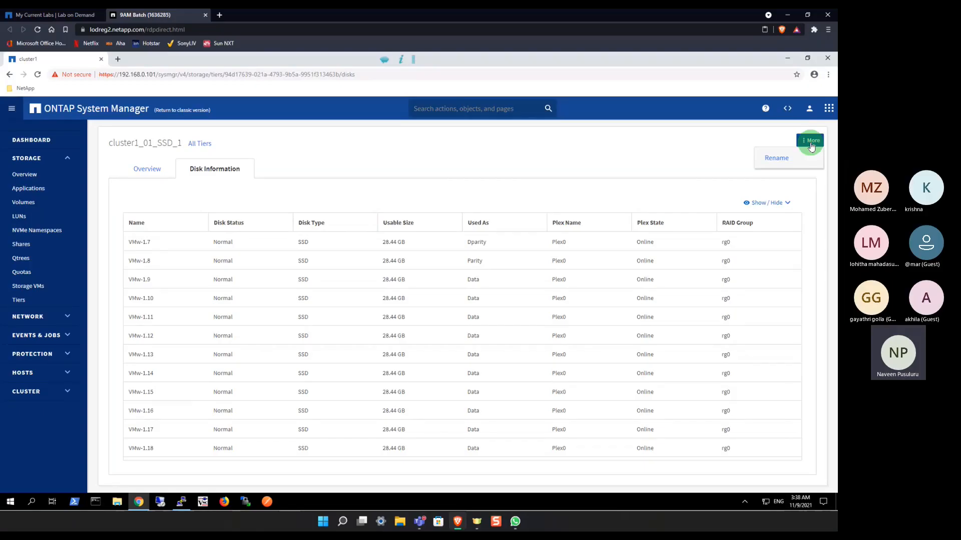
left_click(790, 158)
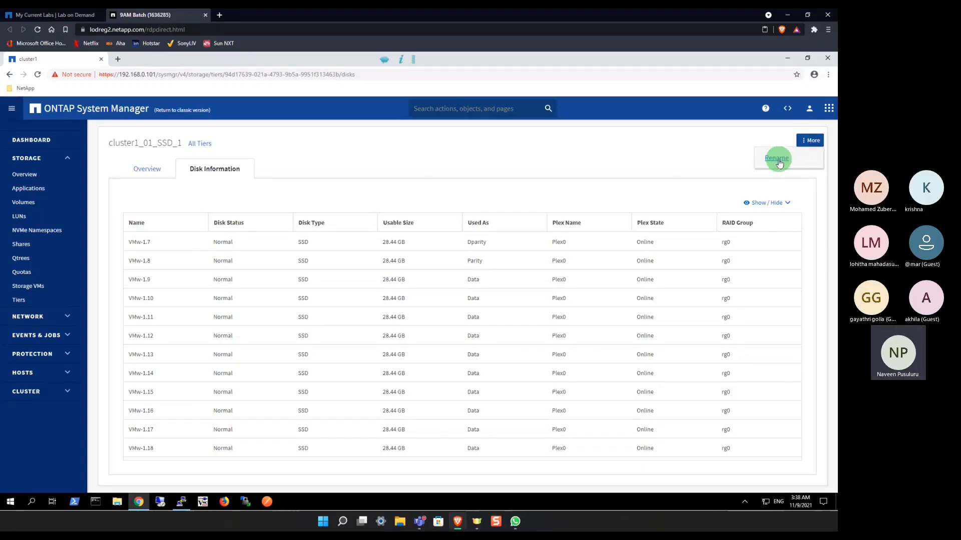
left_click(153, 171)
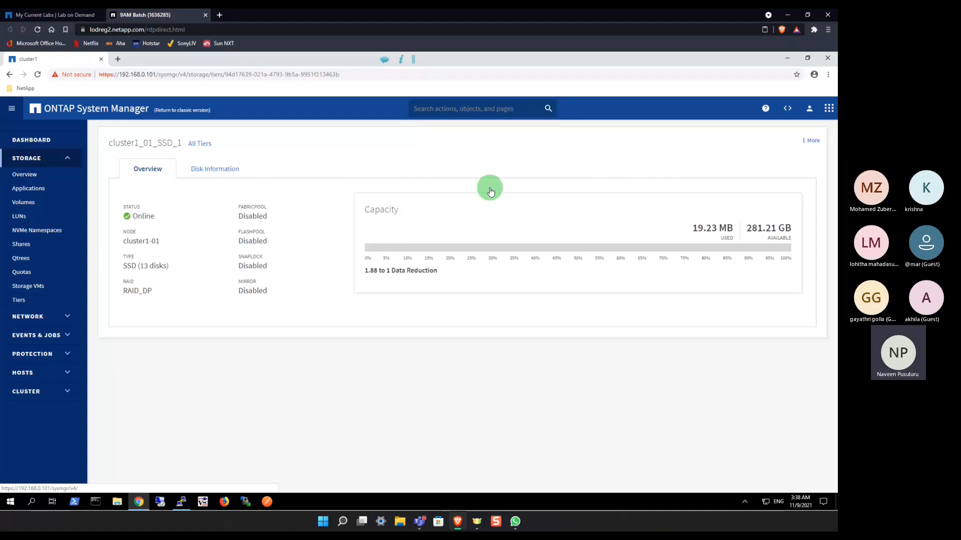
left_click(811, 142)
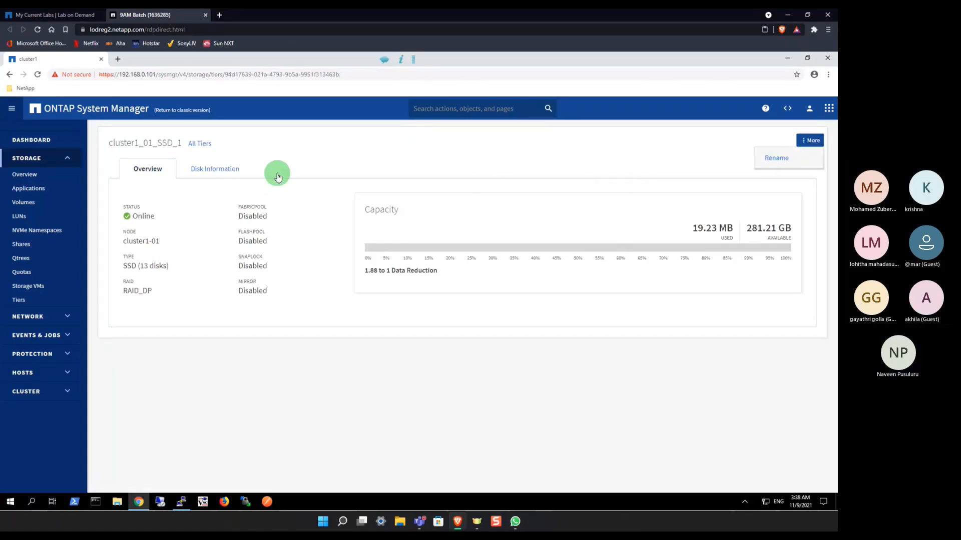
Step: Return to the list of all tiers and check which actions are offered for cluster1_01_SSD_1
left_click(201, 145)
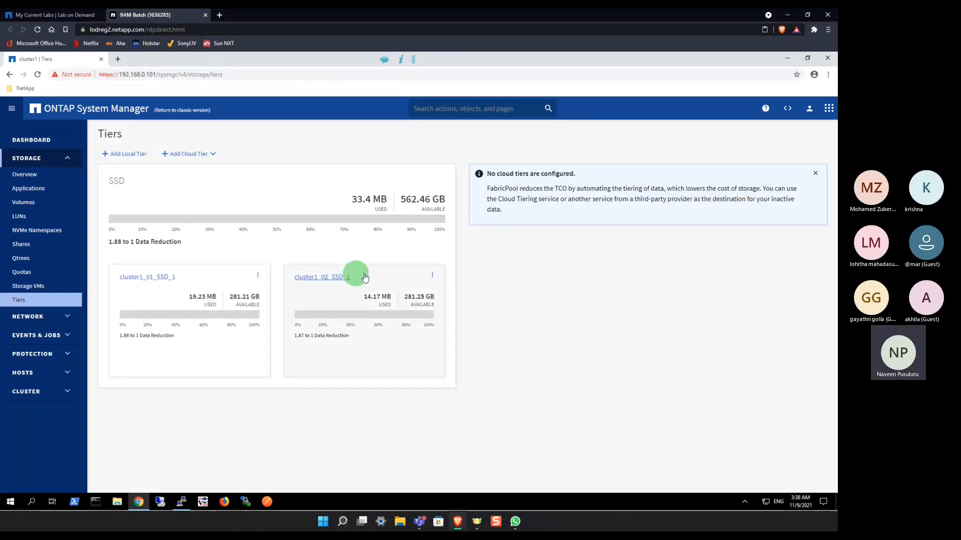
left_click(259, 275)
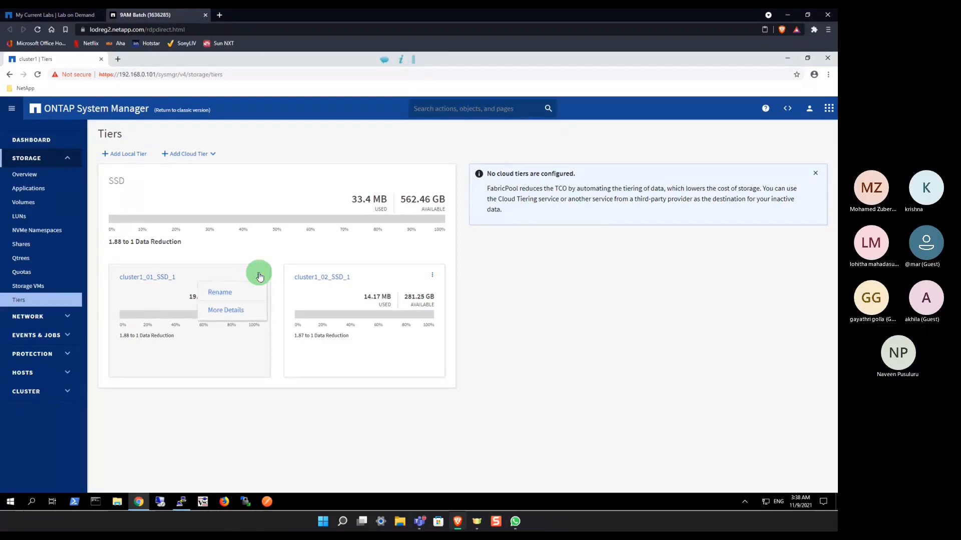
left_click(228, 311)
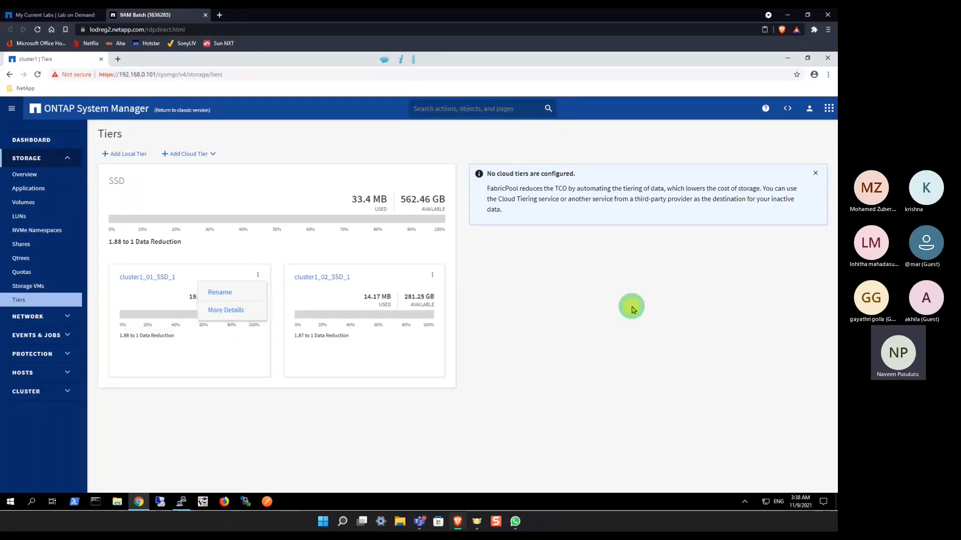
left_click(175, 122)
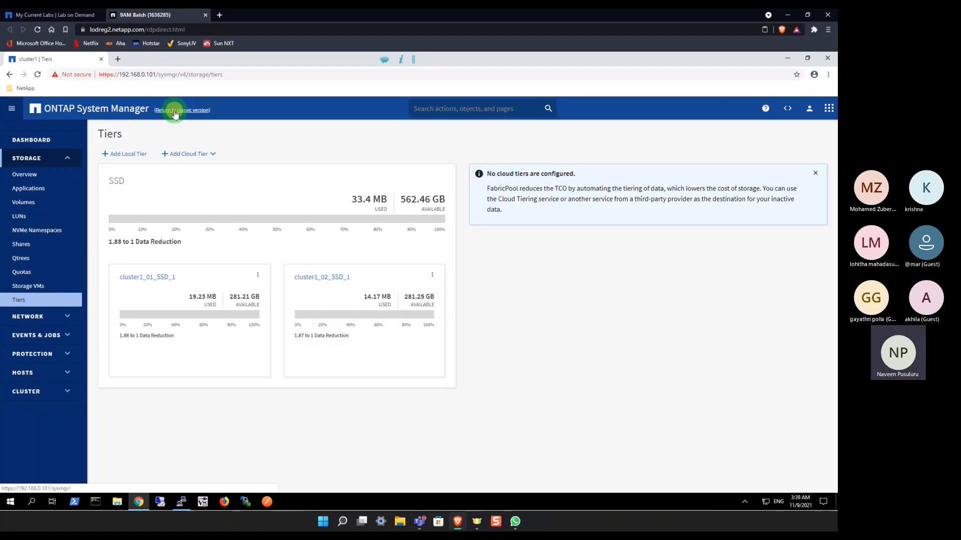
Step: Switch to the classic version of System Manager and open the storage aggregates list
left_click(176, 110)
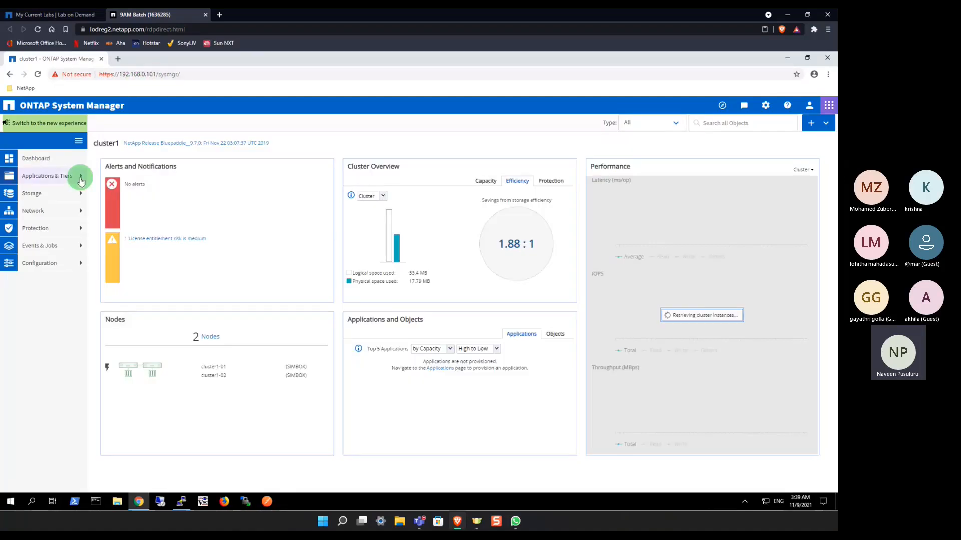
left_click(81, 177)
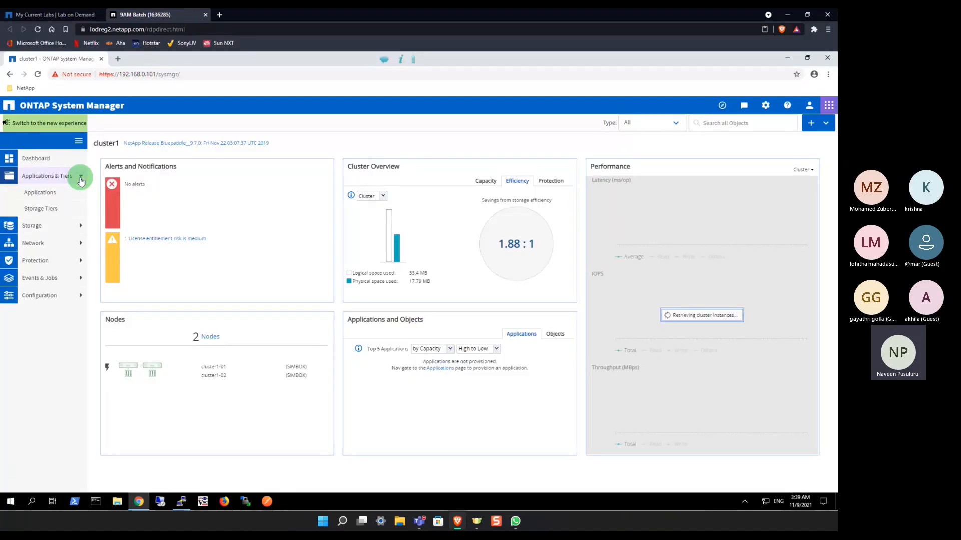
left_click(80, 178)
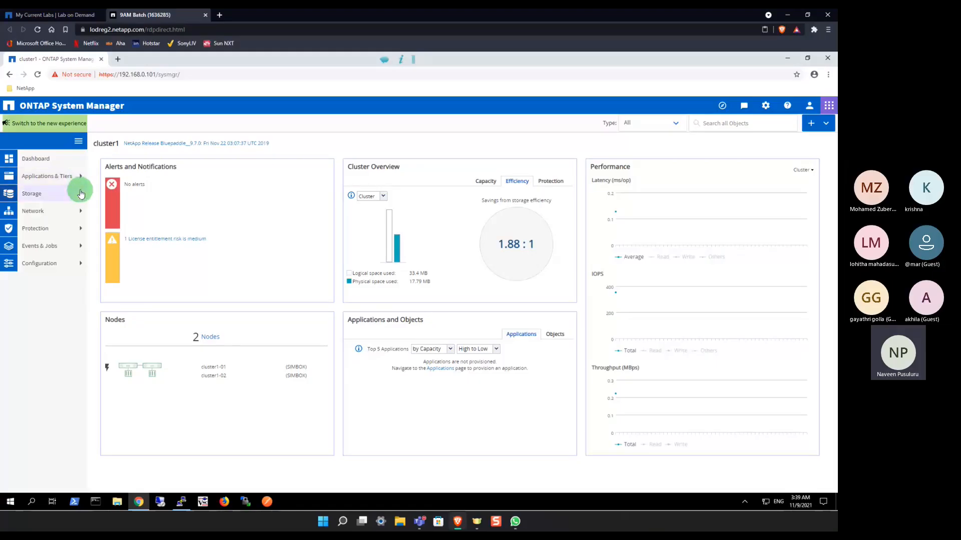
left_click(80, 194)
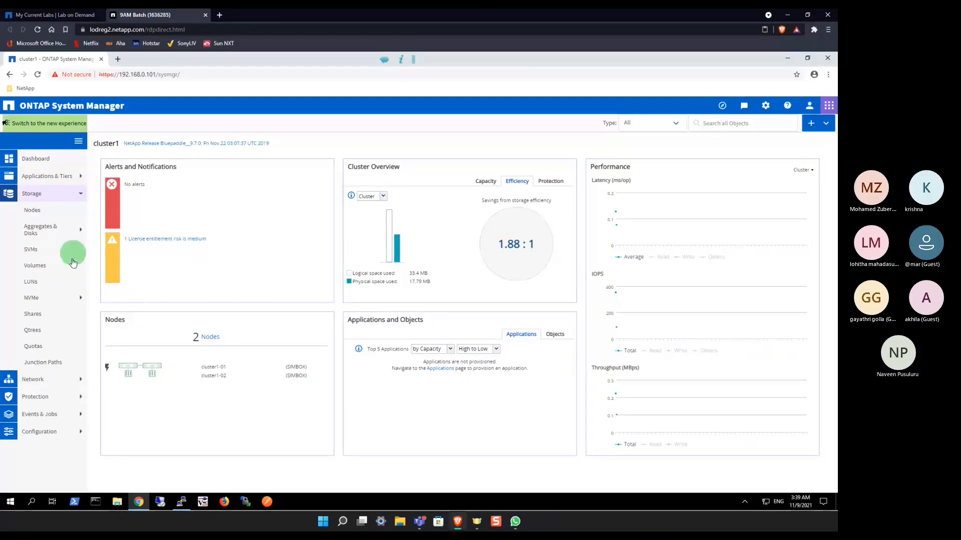
left_click(80, 231)
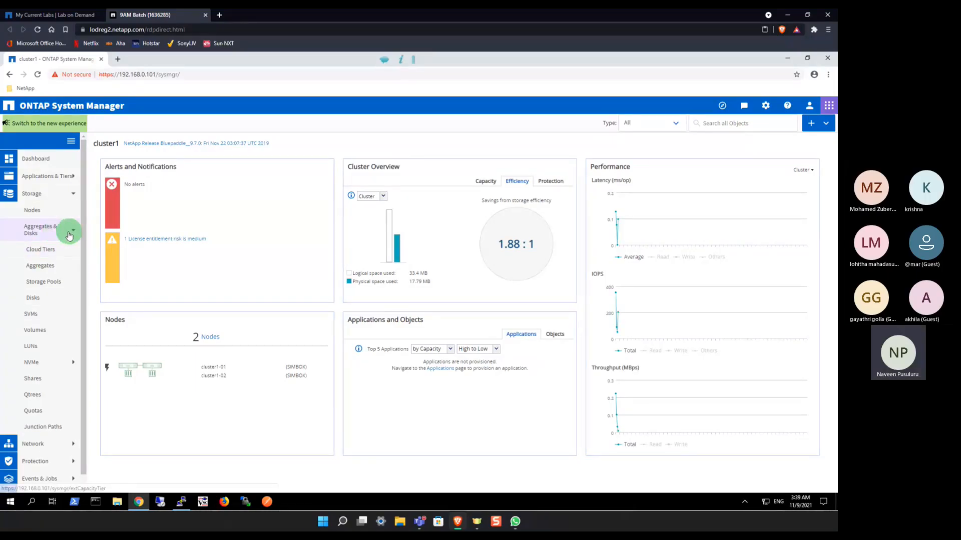
left_click(45, 266)
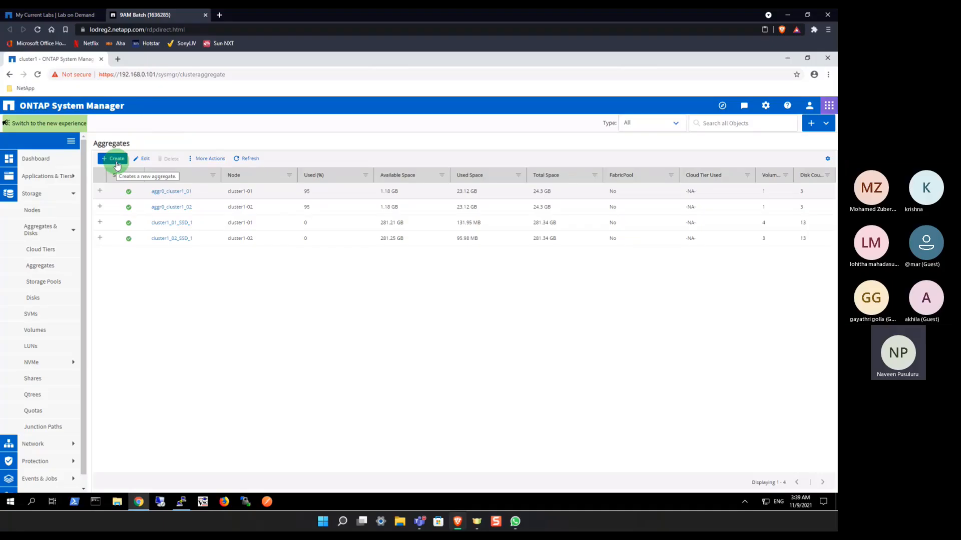
Step: Expand the cluster1_01_SSD_1 aggregate's details and review the additional actions available for it
left_click(101, 223)
left_click(389, 282)
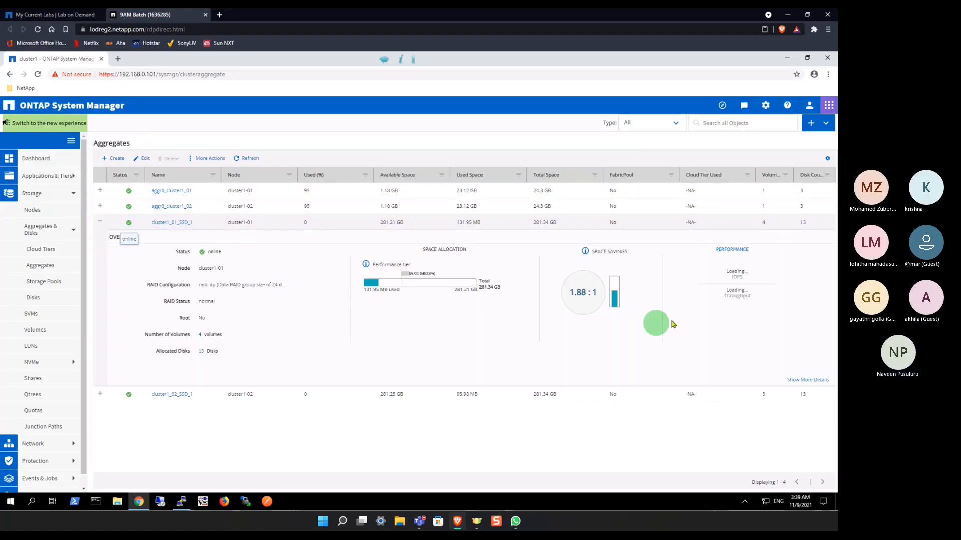
left_click(206, 342)
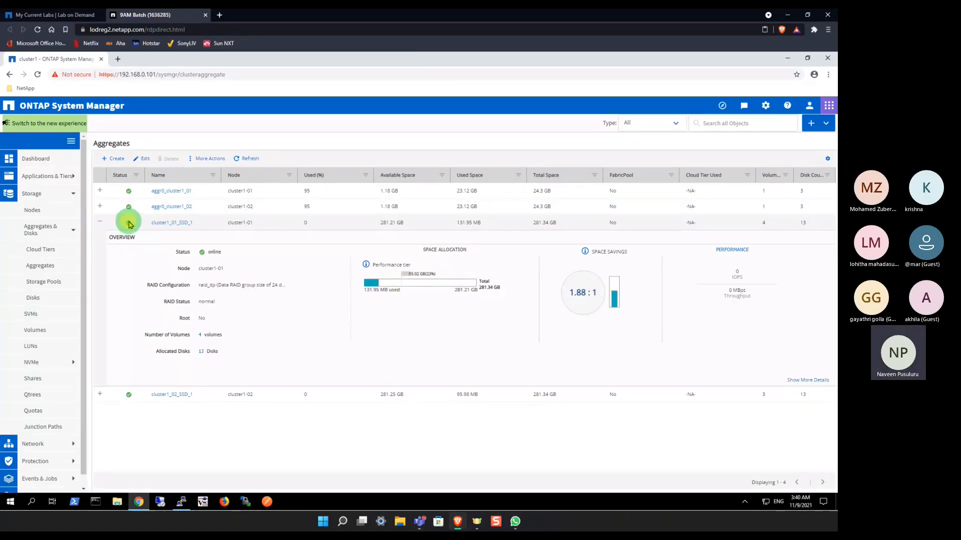
left_click(210, 159)
left_click(208, 184)
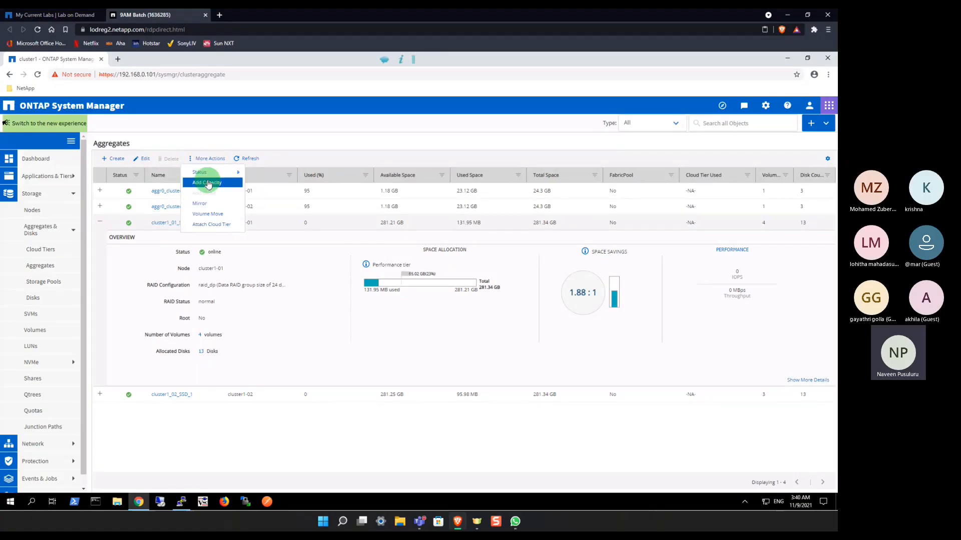
mouse_move(210, 172)
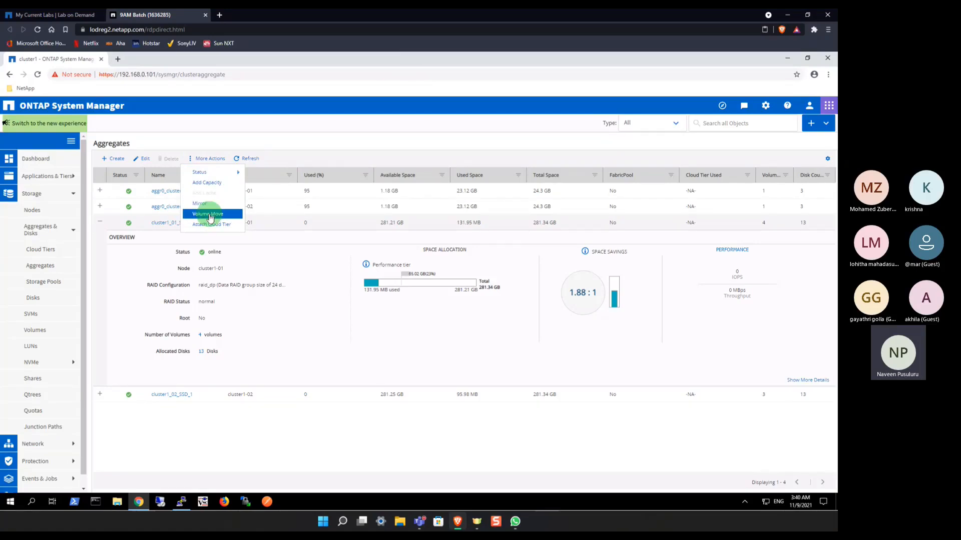
Step: View the edit settings of the cluster1_01_SSD_1 aggregate, cancel without saving, and collapse its details
left_click(225, 215)
left_click(197, 159)
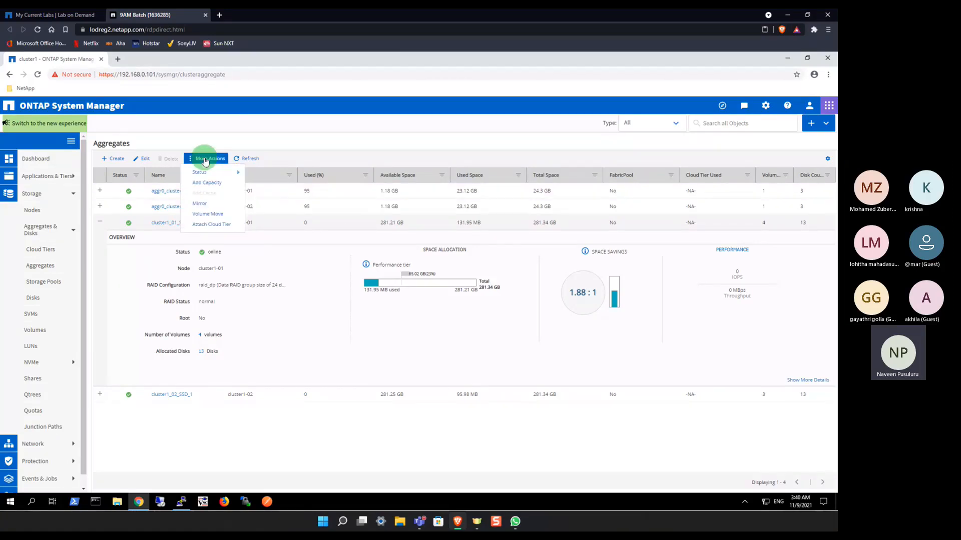
left_click(145, 159)
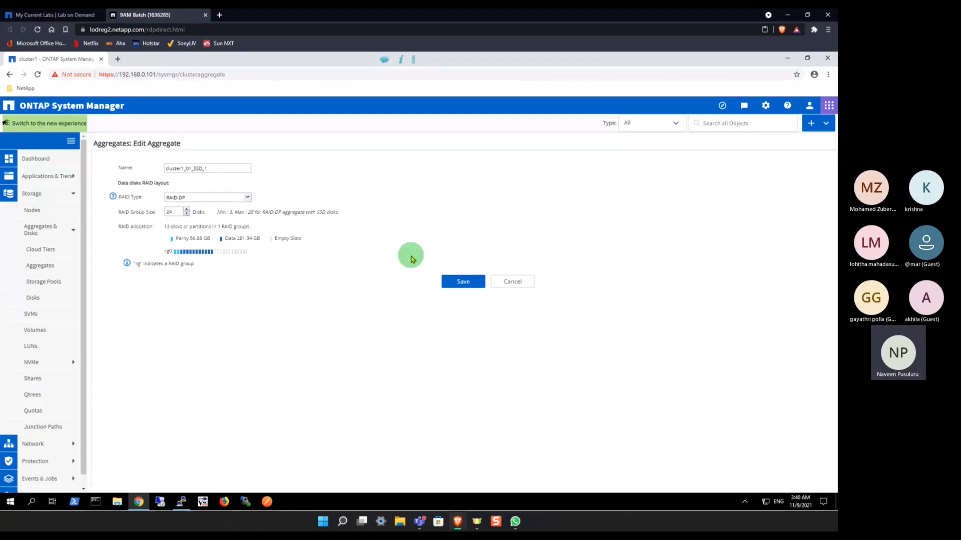
left_click(525, 286)
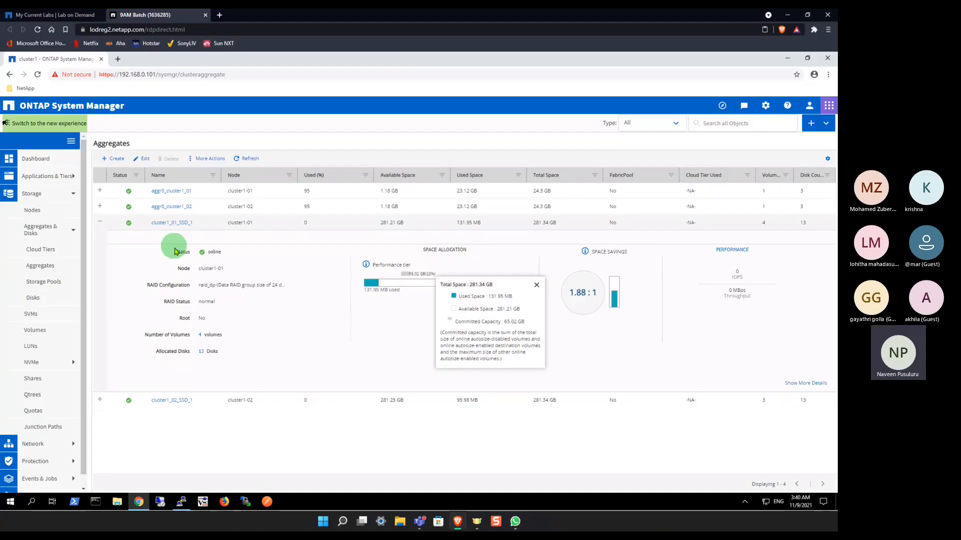
left_click(101, 224)
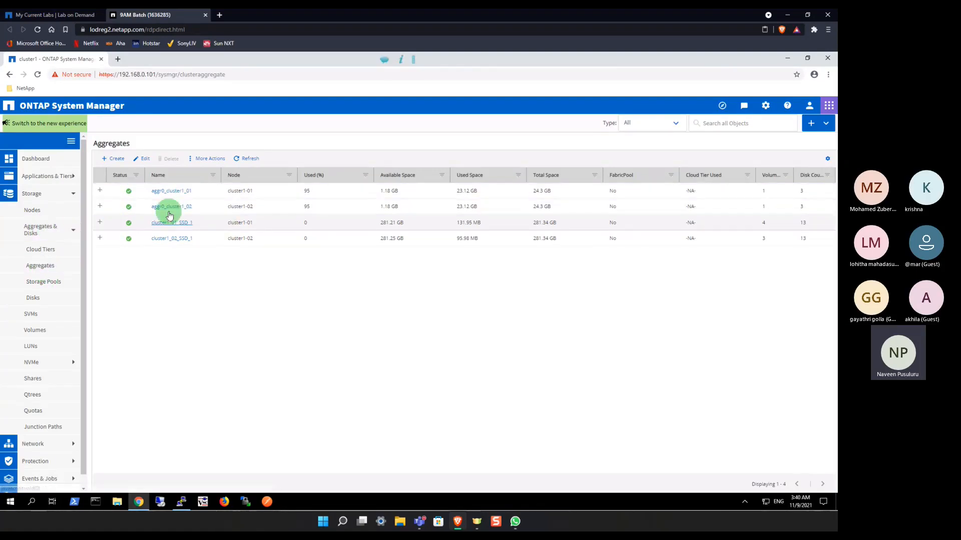
Step: Examine the summary of the cluster's disks and look through the full disk inventory
left_click(33, 298)
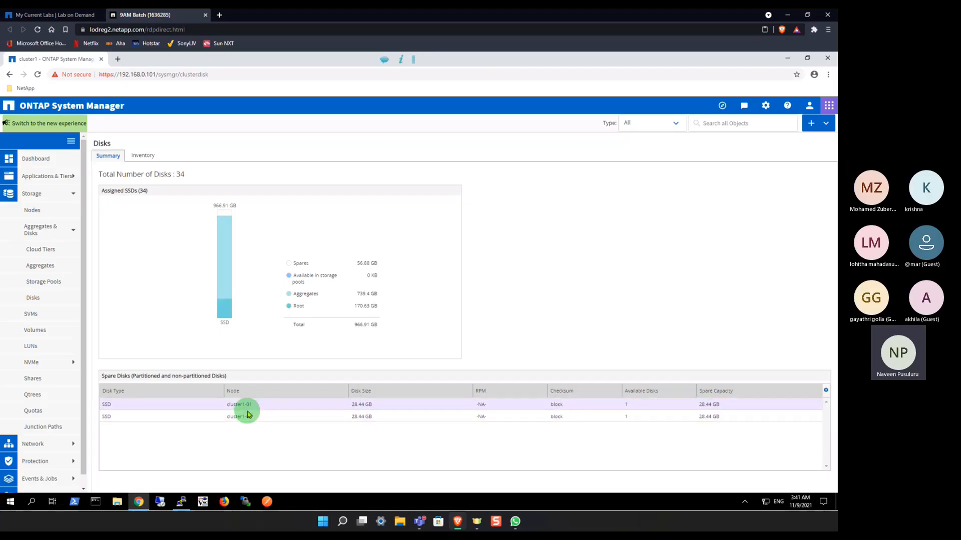
left_click(142, 157)
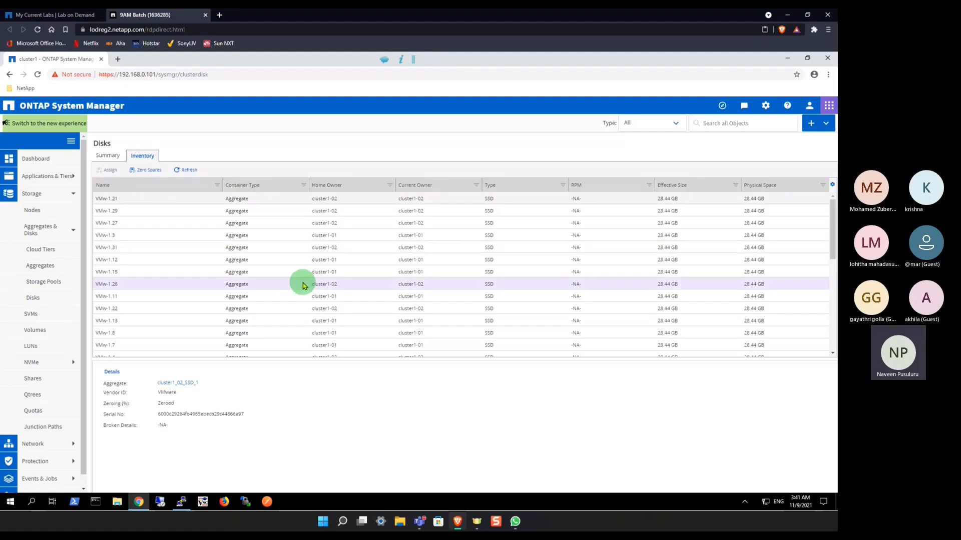
scroll(302, 283, "down", 5)
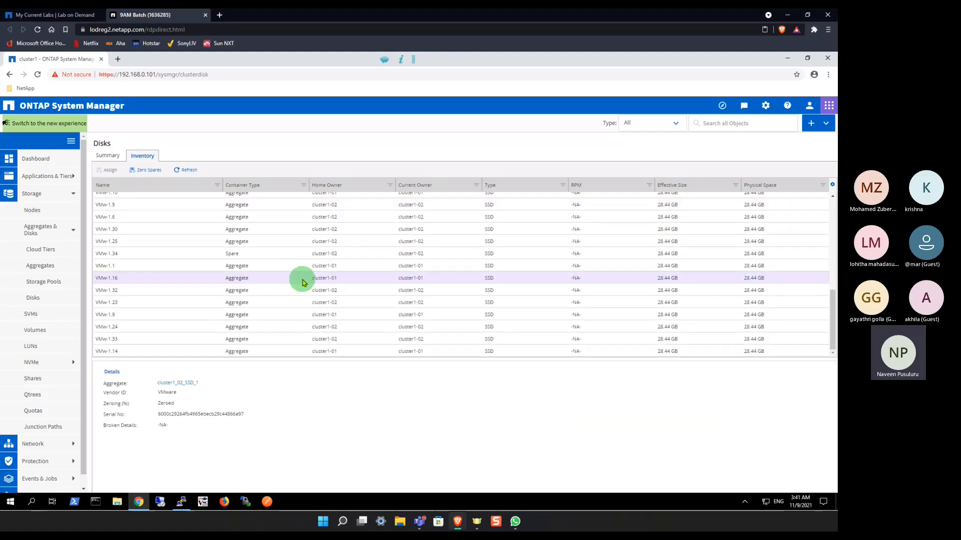
scroll(302, 283, "up", 5)
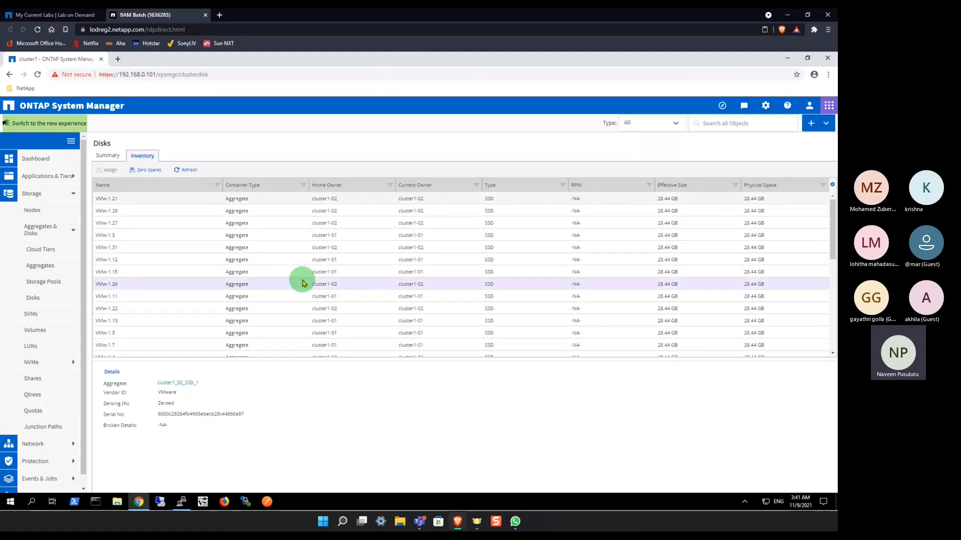
Step: Zero all non-zeroed spare disks on all nodes and refresh the disk inventory
left_click(148, 171)
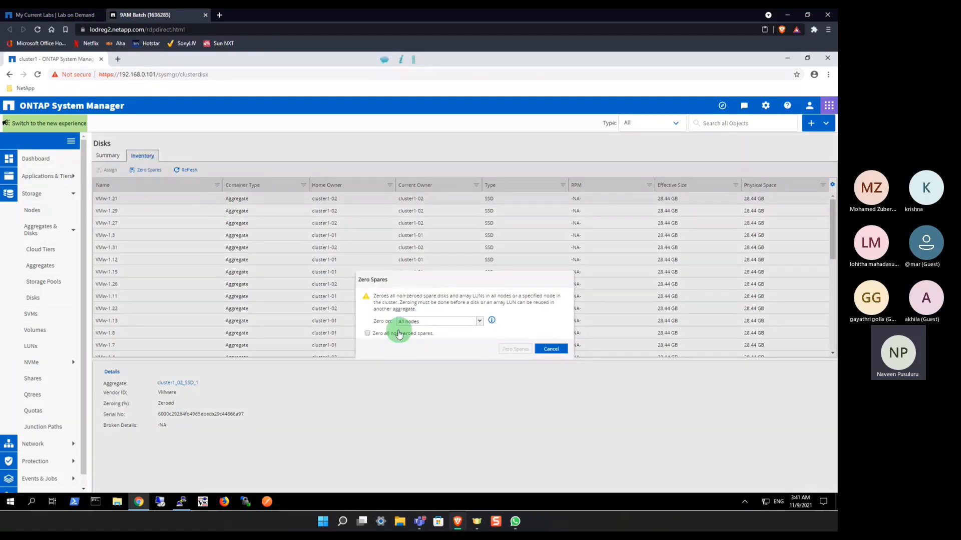
left_click(367, 333)
left_click(515, 349)
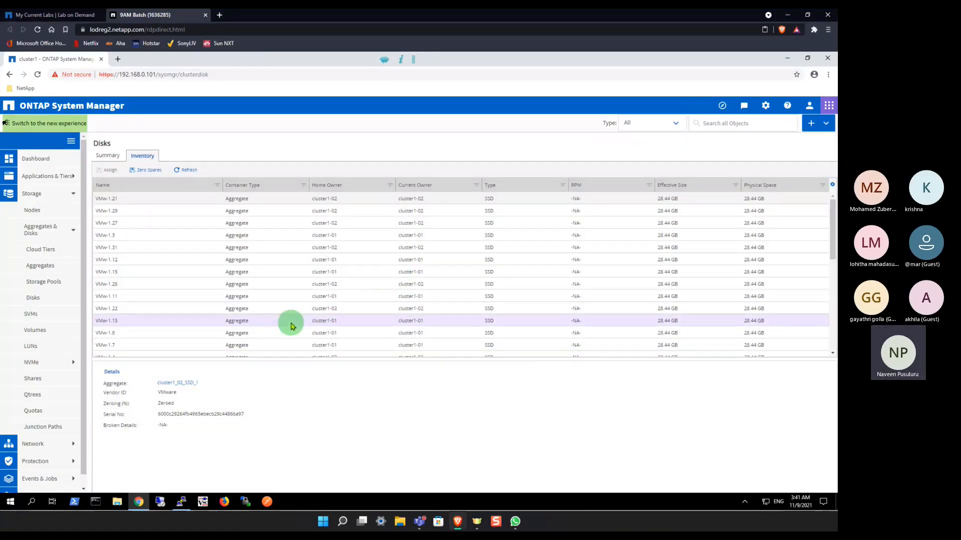
left_click(185, 170)
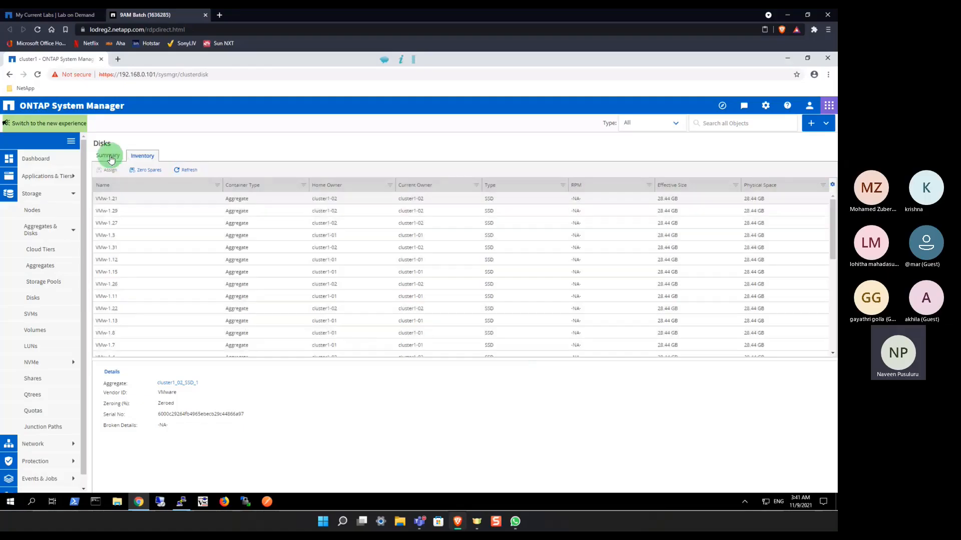
Step: Check the details of disk VMw-1.3 and the node assignment choices for spare disk VMw-1.34, cancelling the assignment
left_click(121, 237)
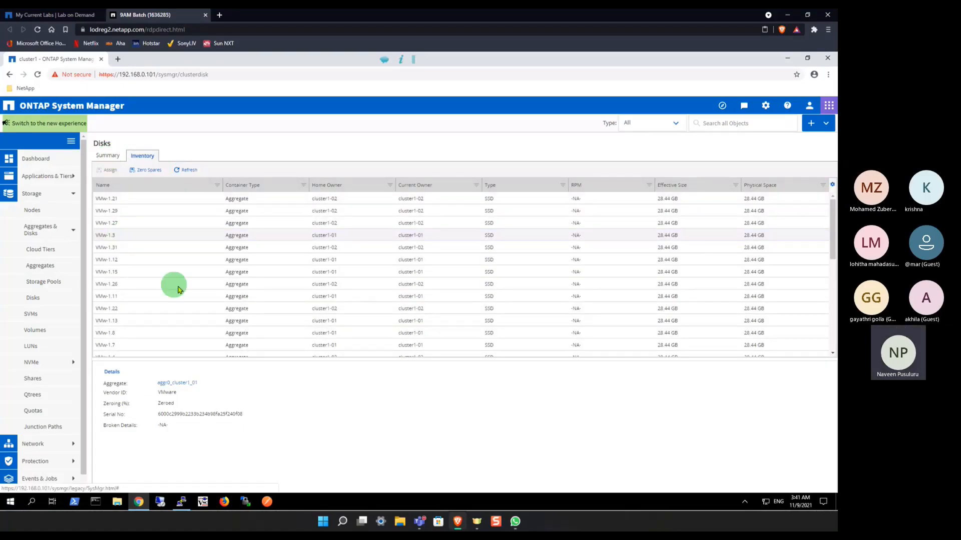
scroll(183, 290, "down", 5)
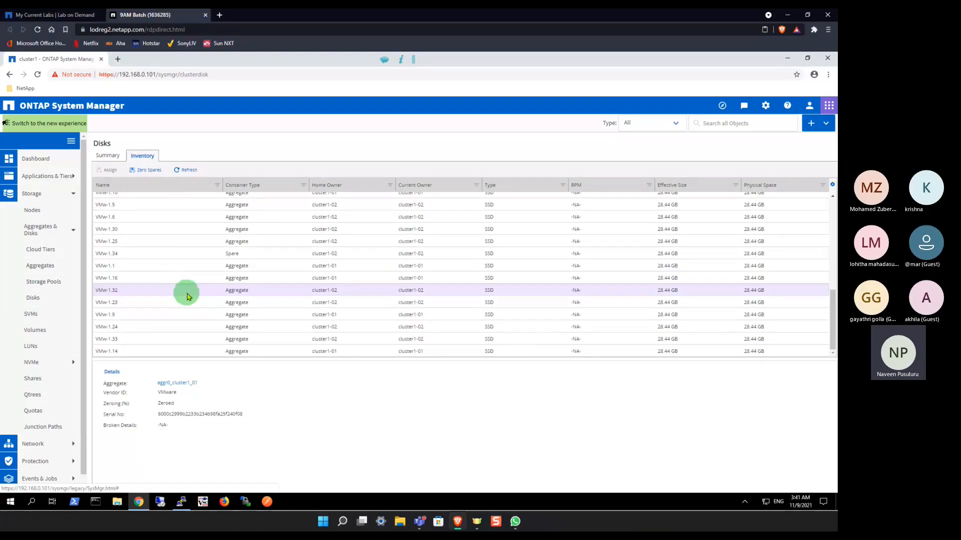
left_click(129, 254)
left_click(109, 170)
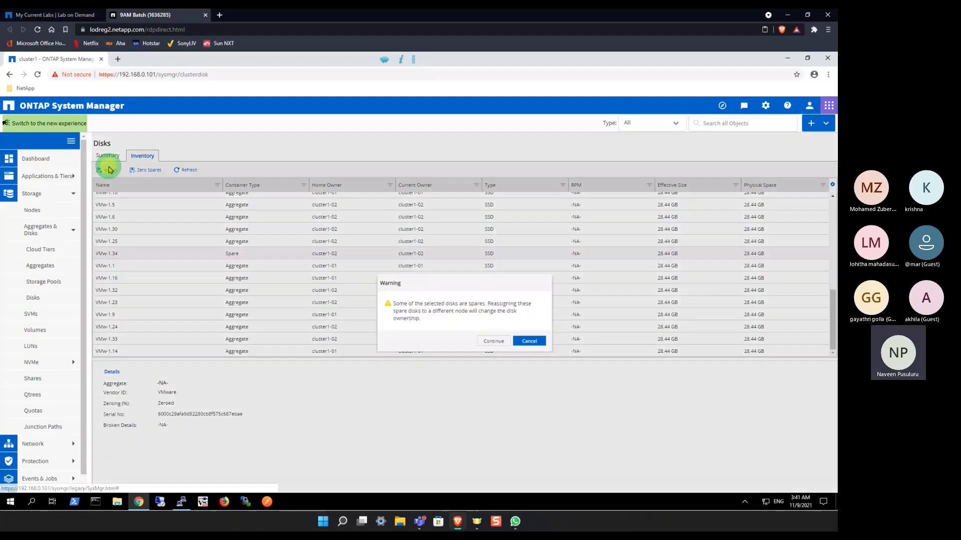
left_click(495, 341)
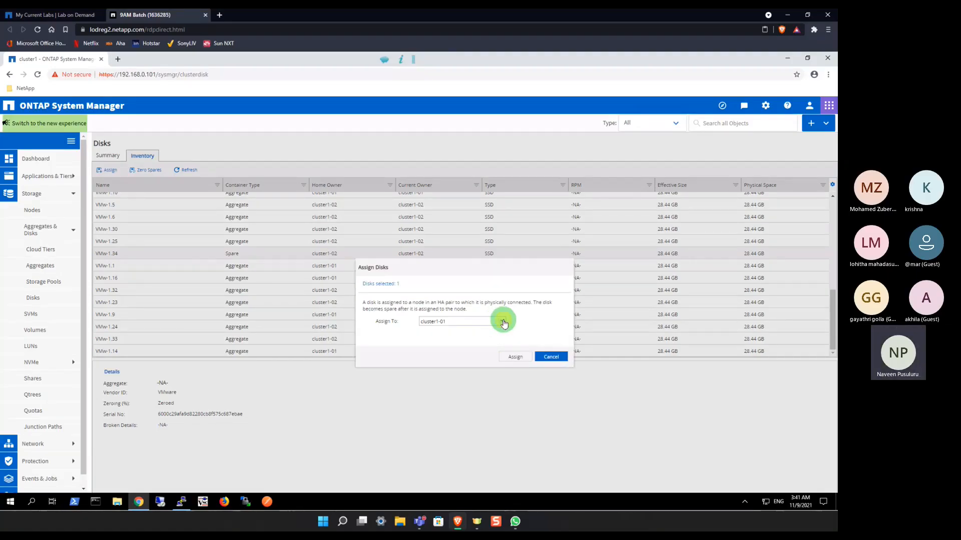
left_click(503, 322)
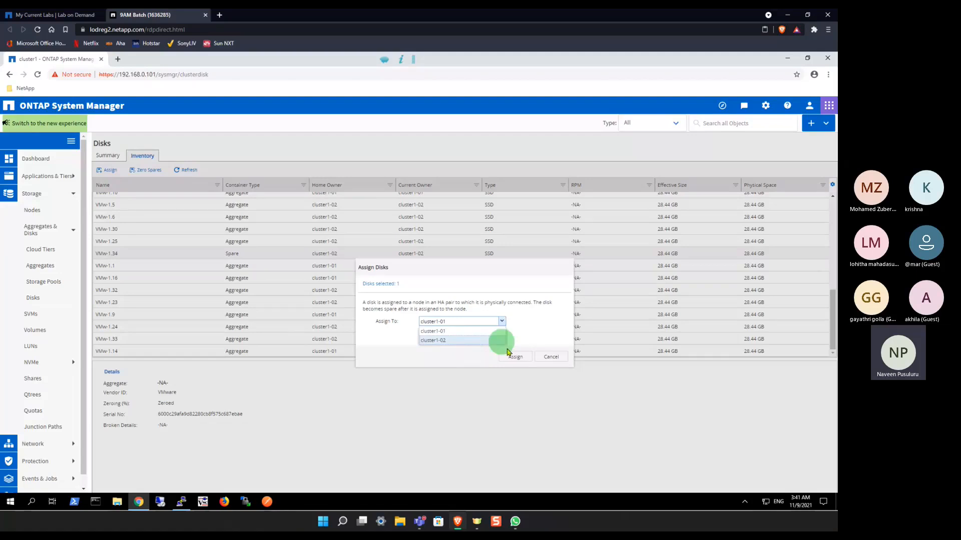
left_click(550, 357)
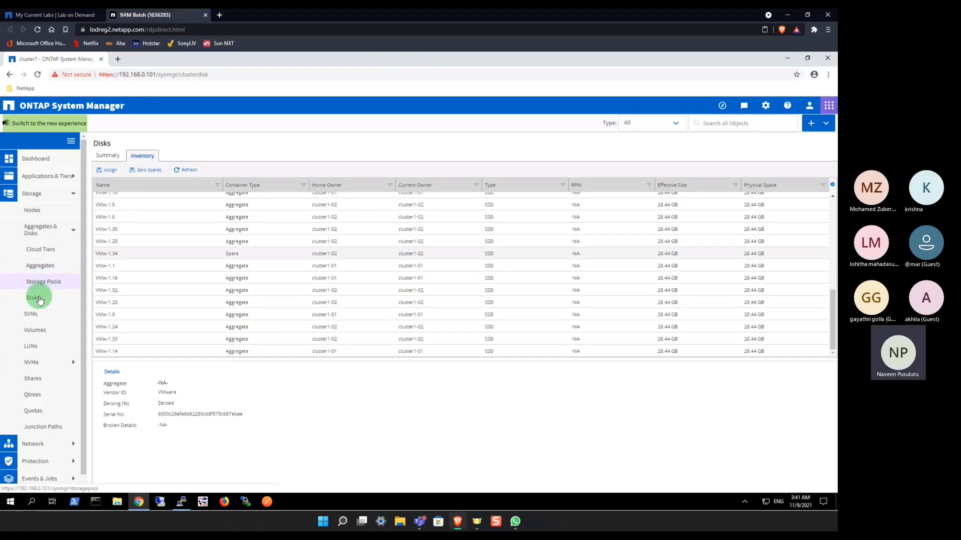
Step: View the cluster's cloud tiers page and its storage pools page
left_click(42, 253)
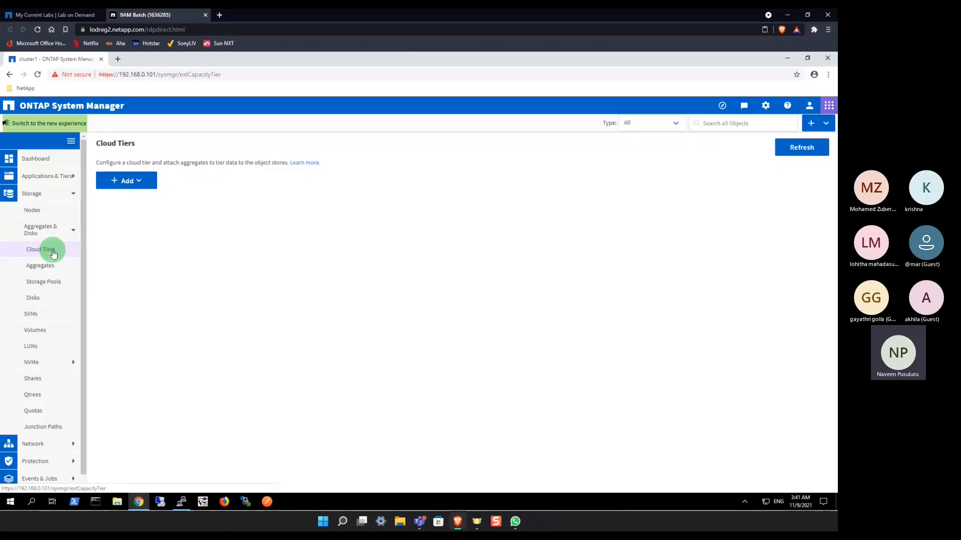
left_click(43, 283)
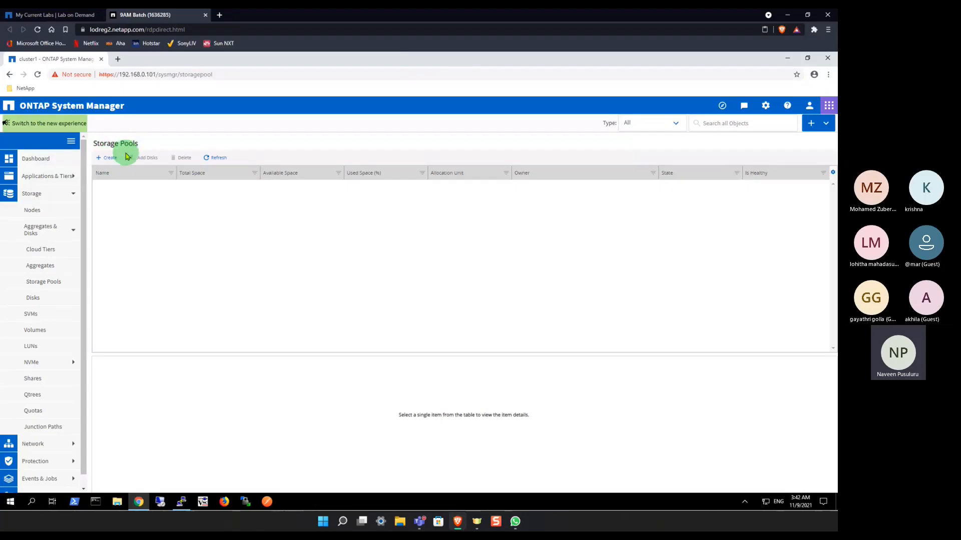
Step: Open the list of cluster nodes and view the details of cluster1-02 and cluster1-01
left_click(75, 233)
left_click(35, 213)
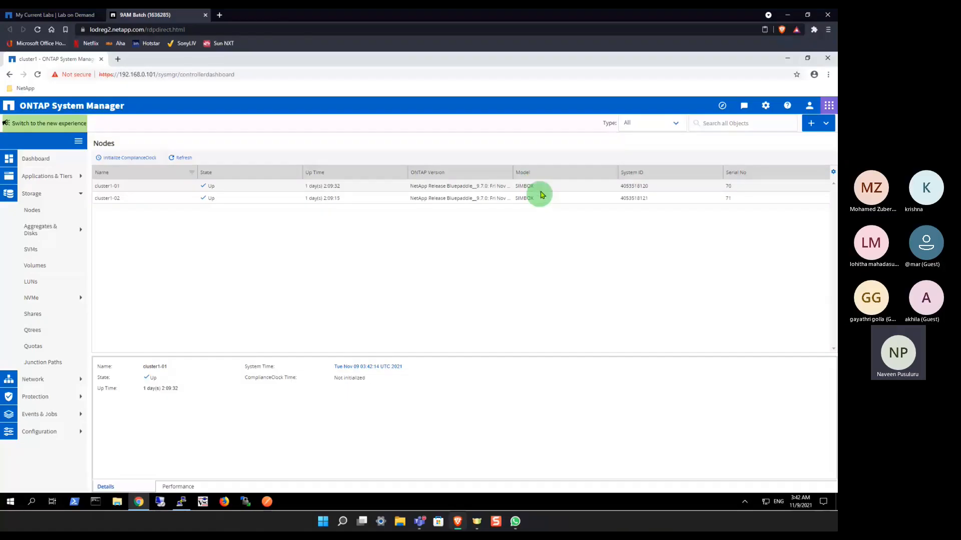
left_click(186, 200)
left_click(151, 185)
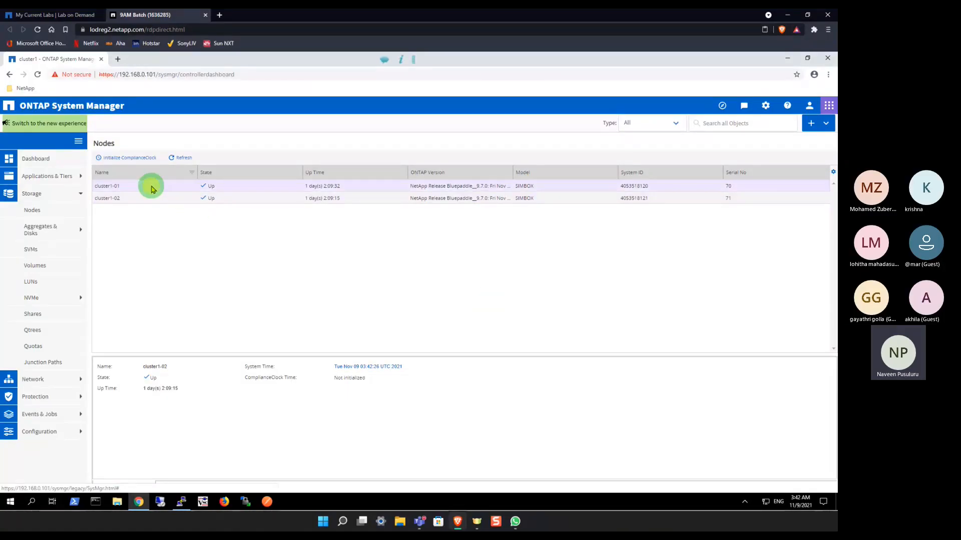
Step: Review the storage virtual machines and the SVM settings of svm1, and return to the SVM list
left_click(37, 252)
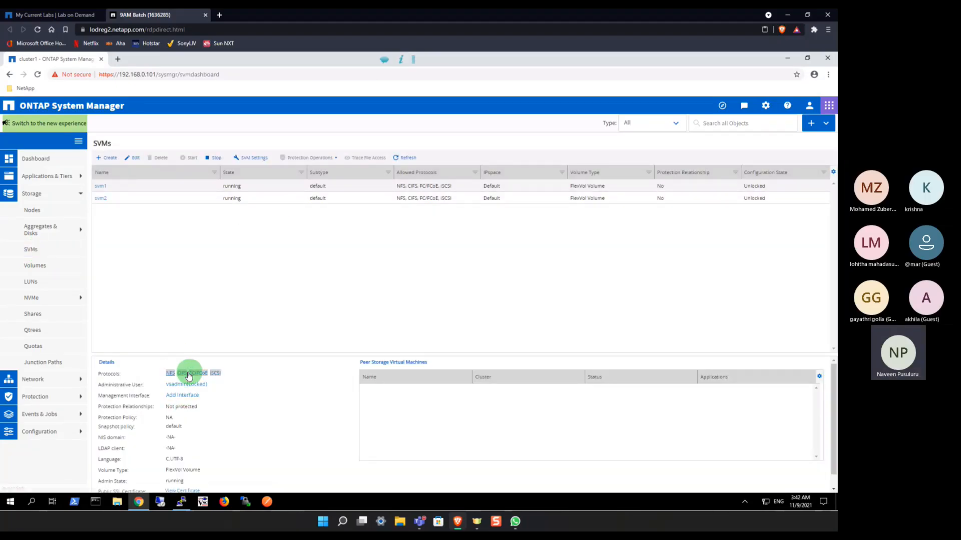
left_click(114, 200)
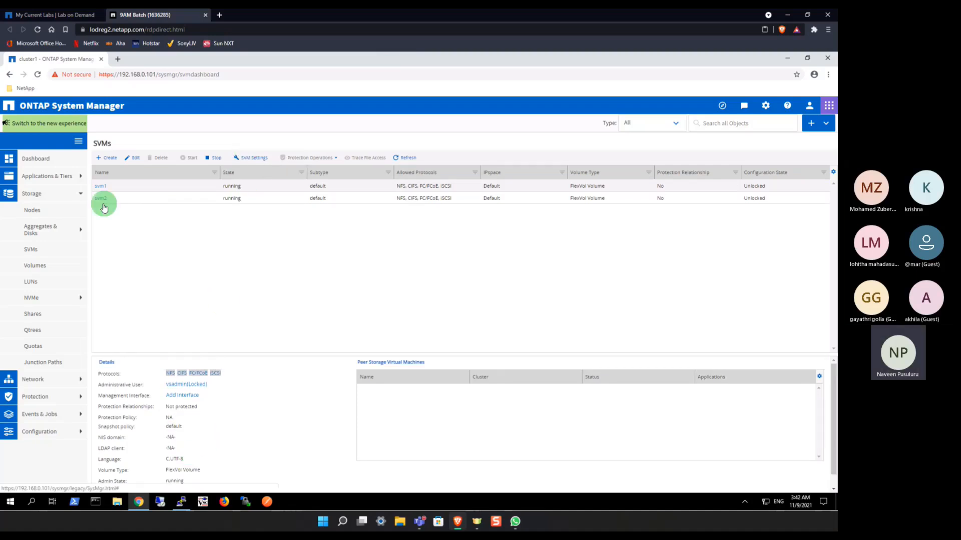
left_click(247, 159)
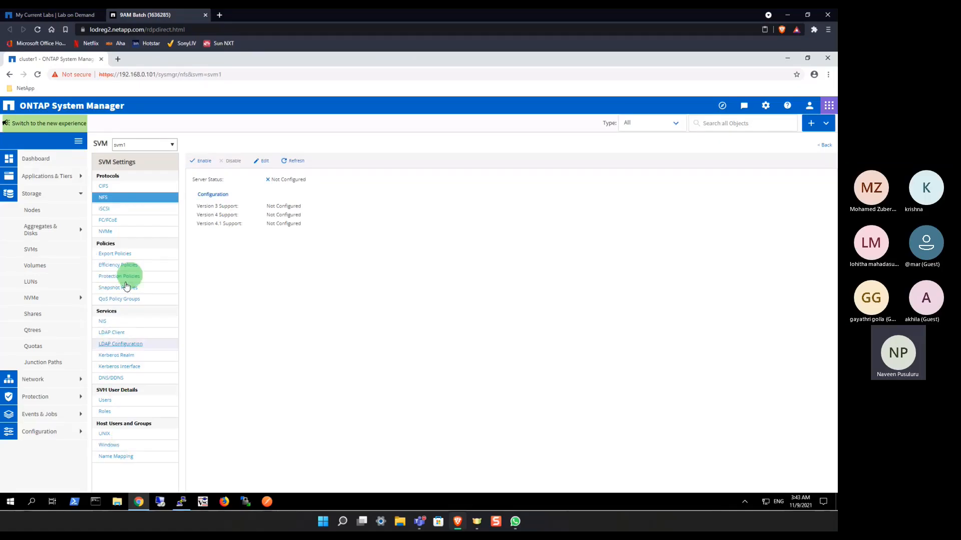
left_click(42, 254)
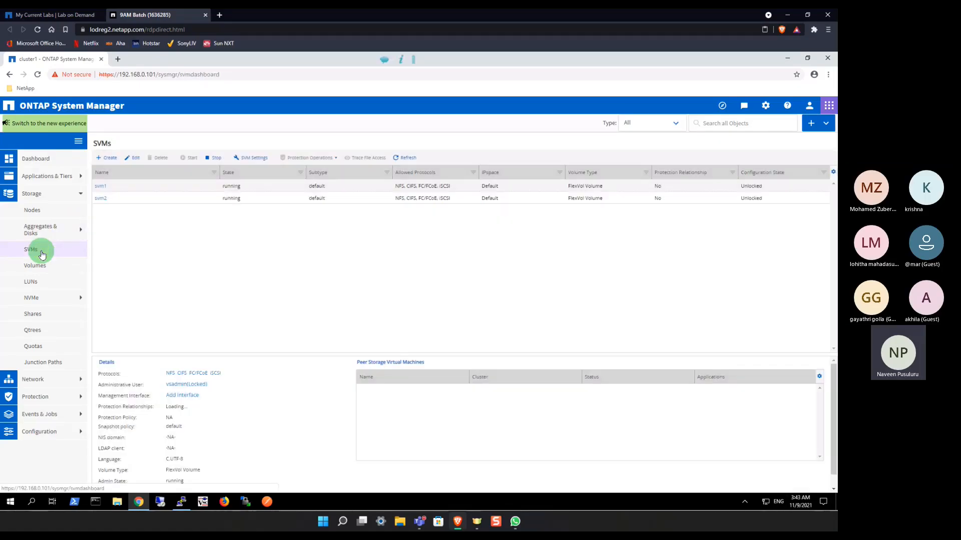
left_click(244, 161)
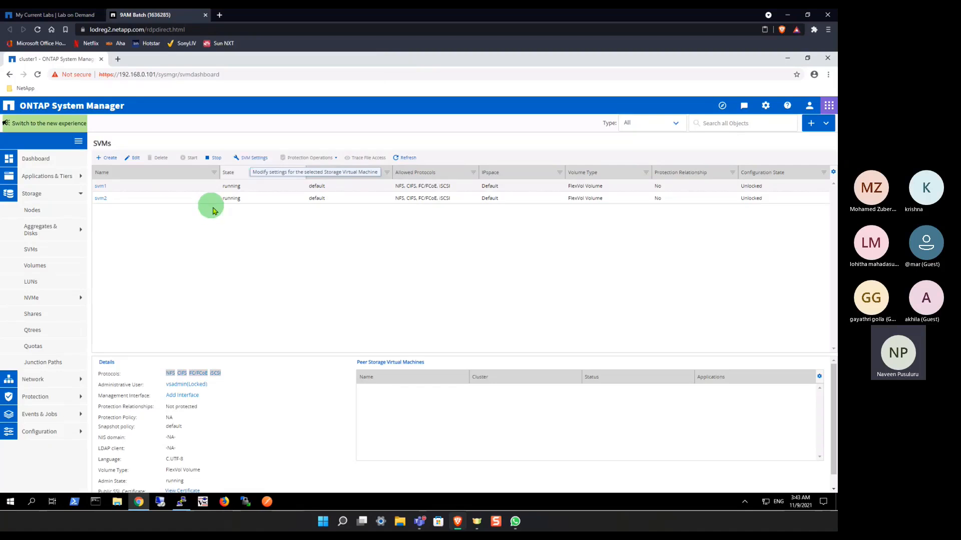
Step: Edit svm1 to disable the iSCSI and FC/FCoE data protocols, save, and accept the protocol warning
left_click(253, 199)
left_click(134, 158)
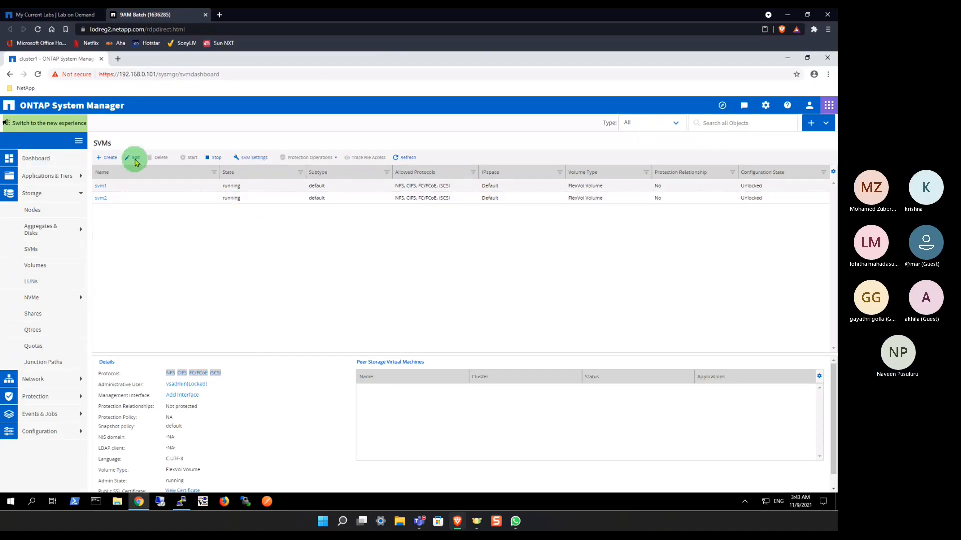
left_click(117, 188)
left_click(133, 158)
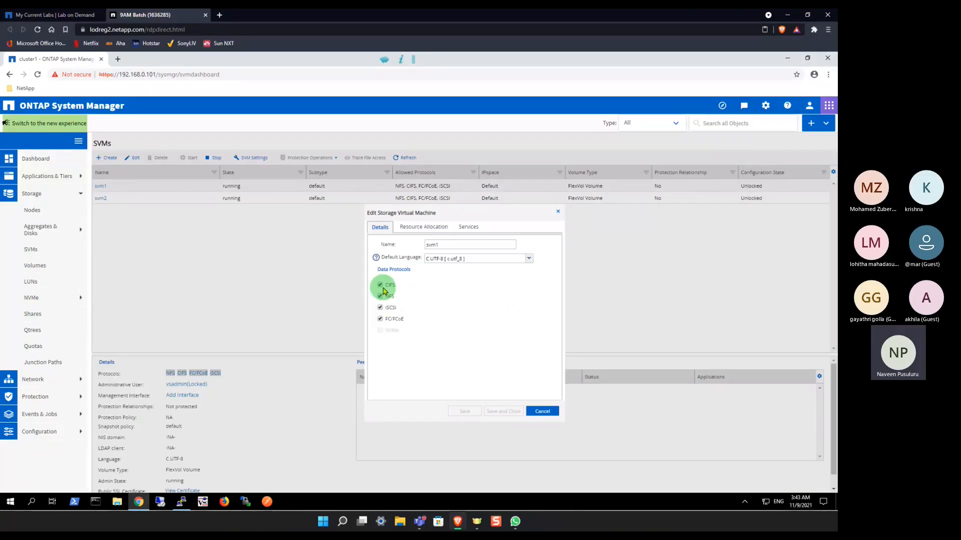
left_click(380, 309)
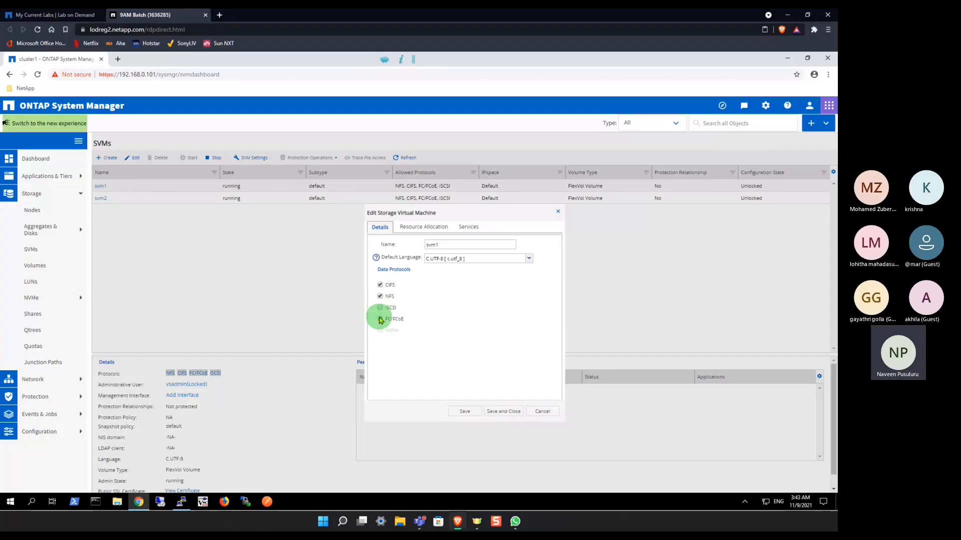
left_click(381, 320)
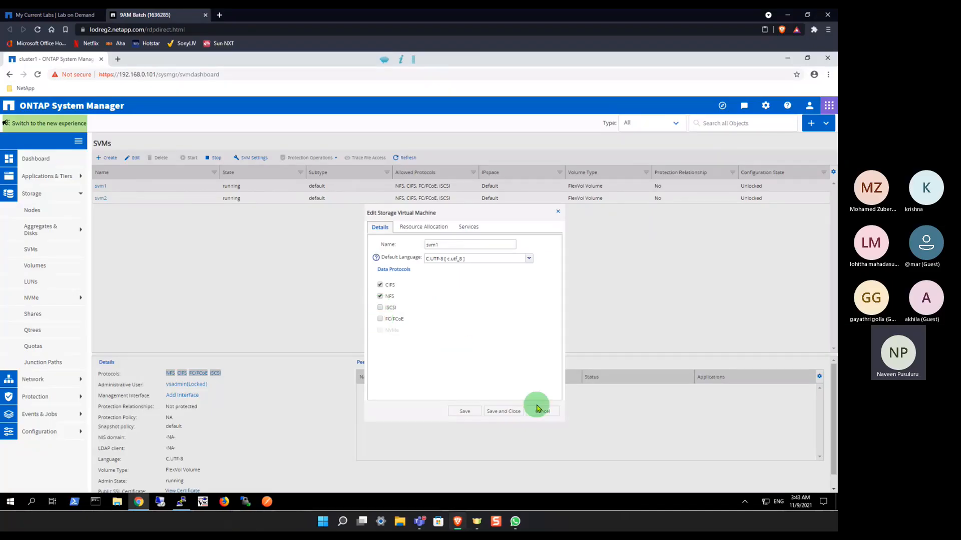
left_click(506, 414)
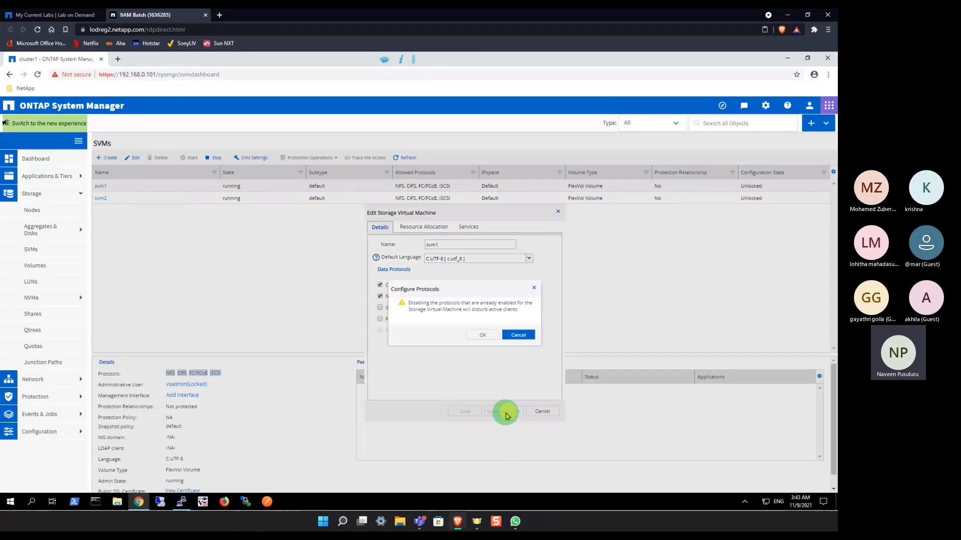
left_click(494, 336)
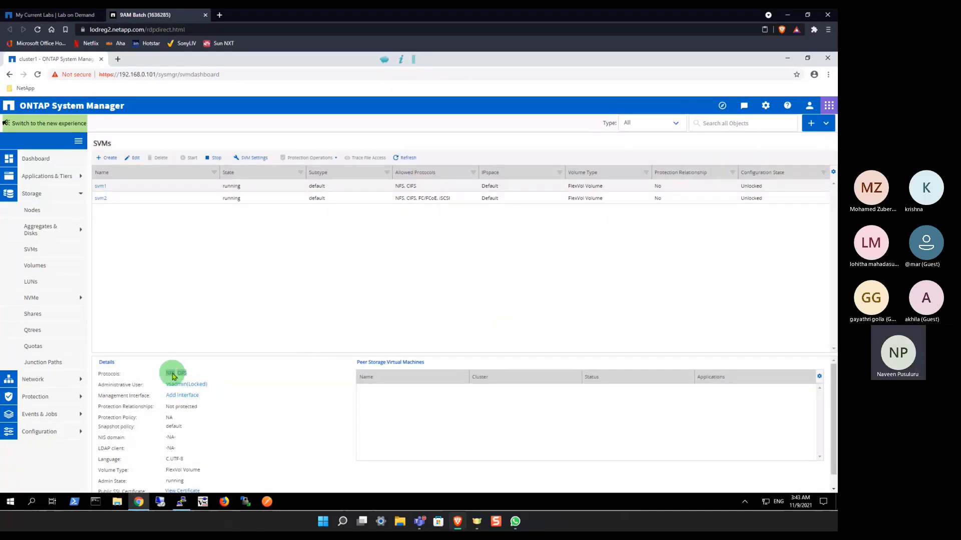
Step: Check the protocols in svm1's details, refresh the SVM list, and open the volumes of svm1
triple_click(172, 375)
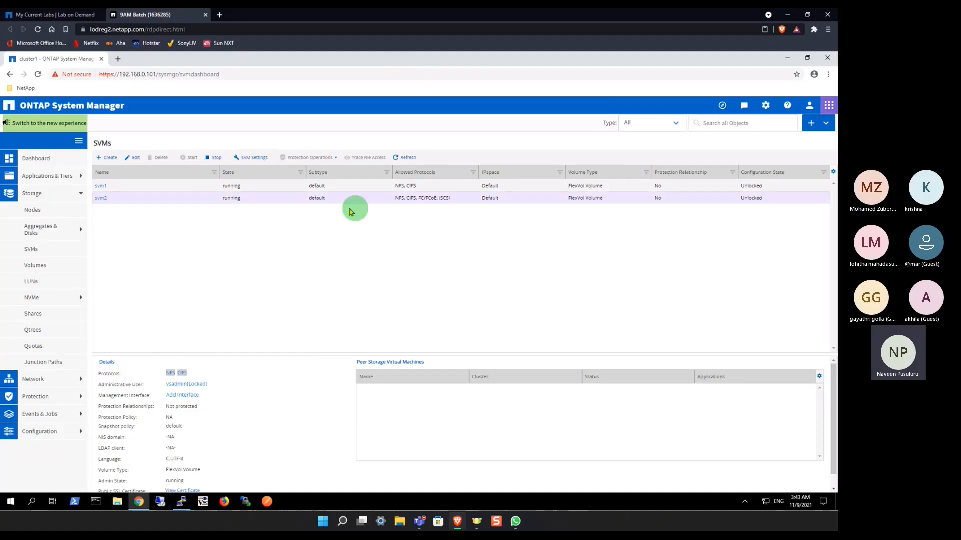
left_click(406, 158)
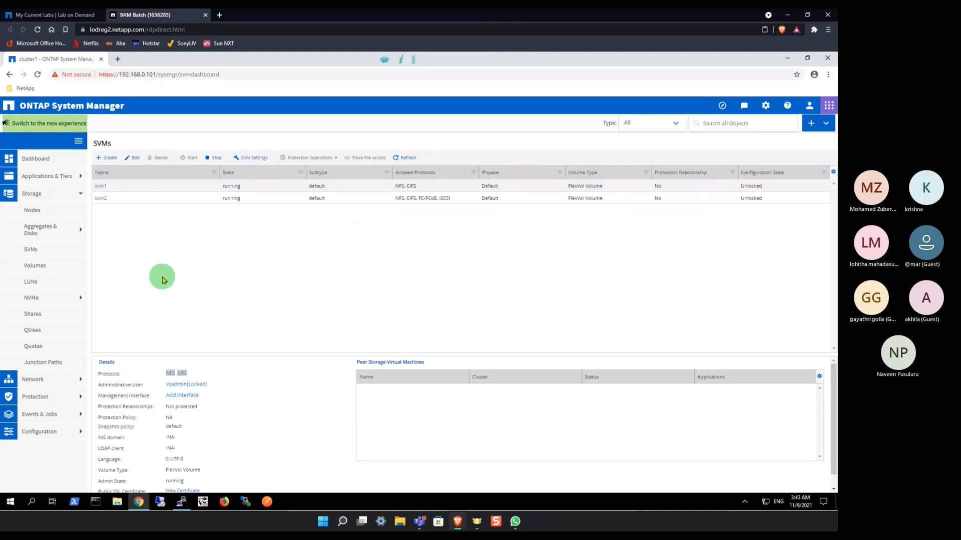
left_click(39, 268)
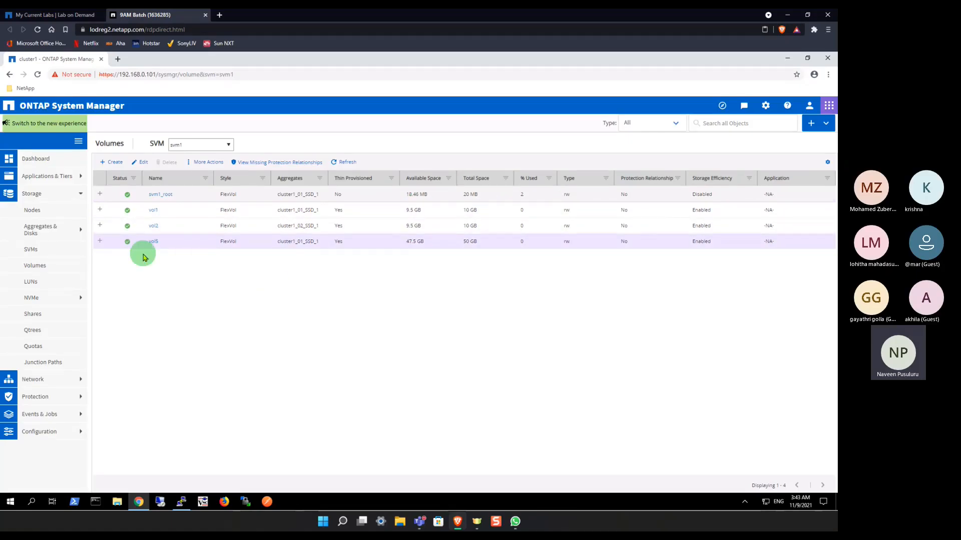
Step: Start a new FlexVol volume in svm1, naming it vol-sysmgr and placing it on aggregate cluster1_02_SSD_1
left_click(111, 163)
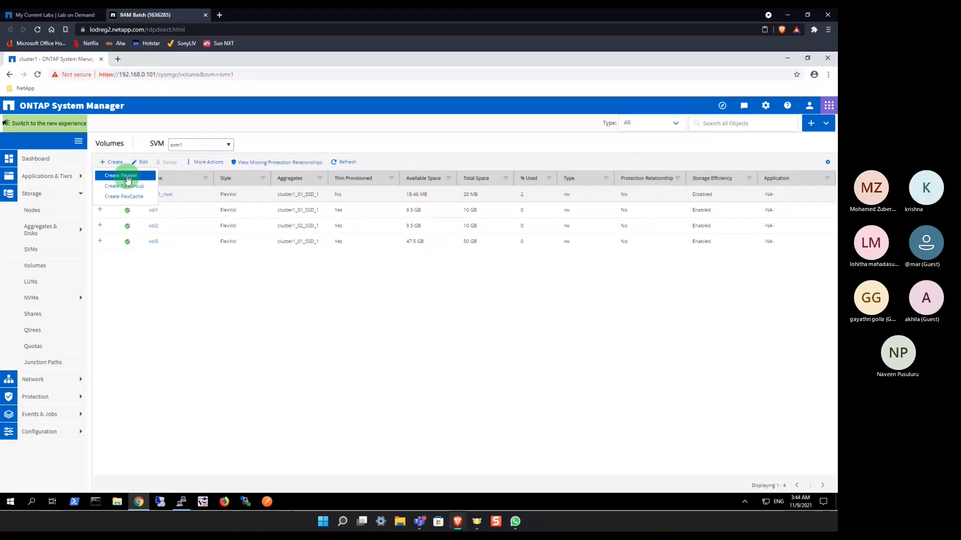
left_click(127, 176)
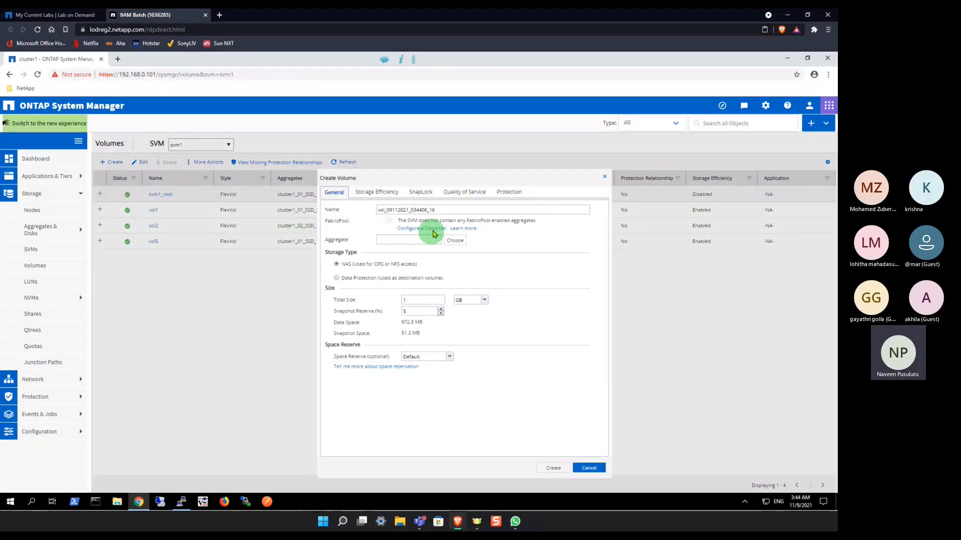
left_click(444, 210)
left_click_drag(419, 206, 374, 214)
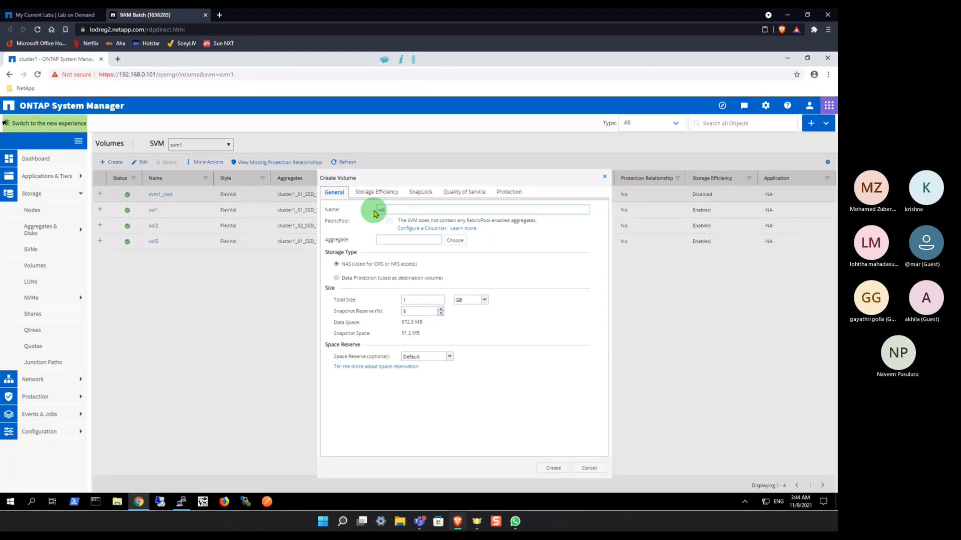
type("-sysmgr")
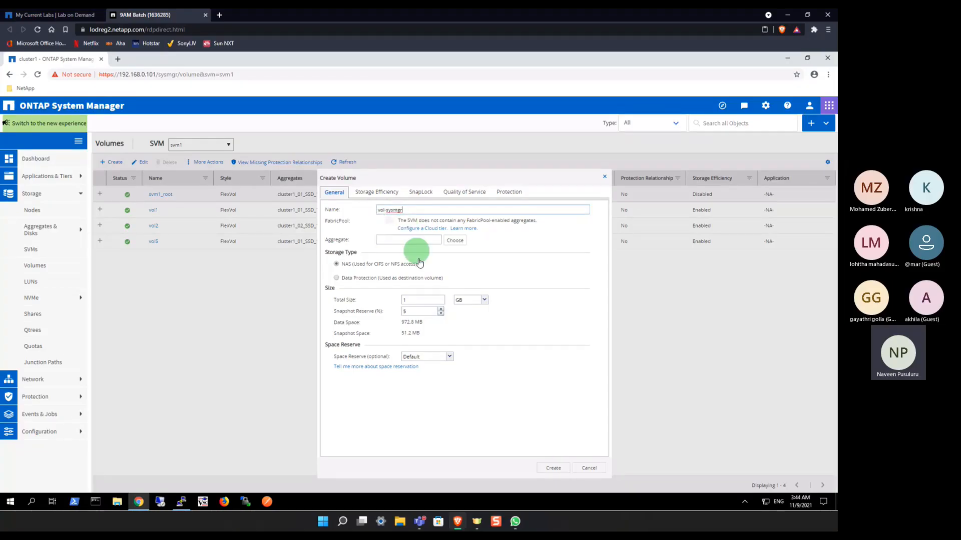
left_click(457, 242)
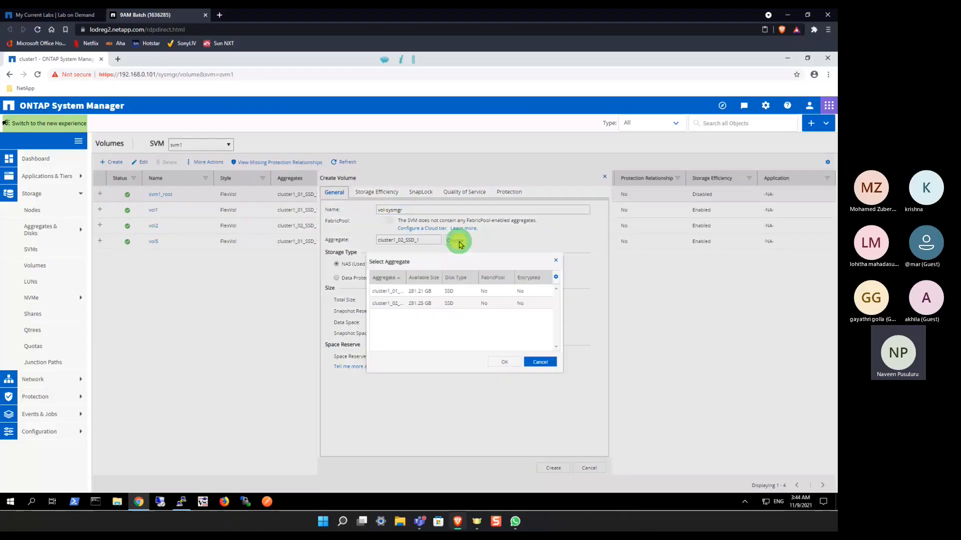
left_click(401, 292)
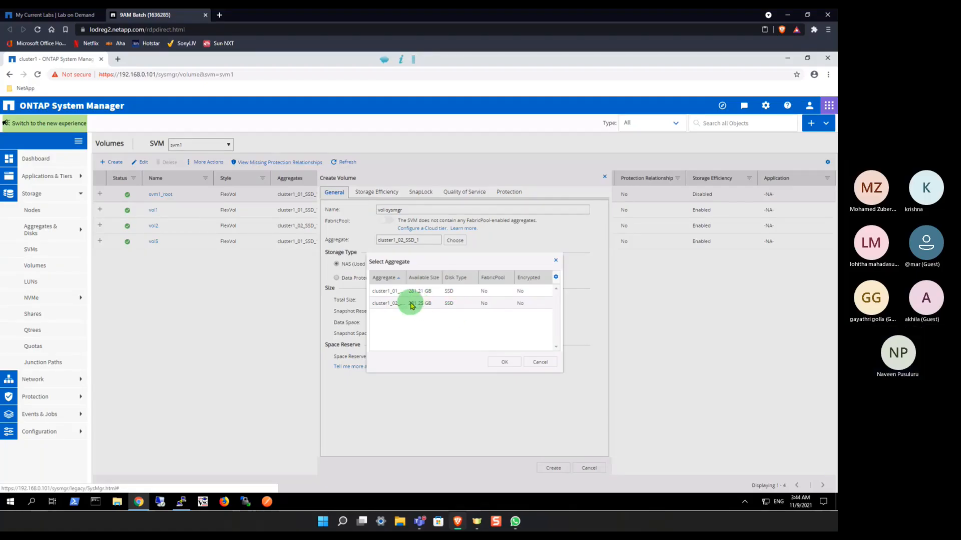
left_click(504, 362)
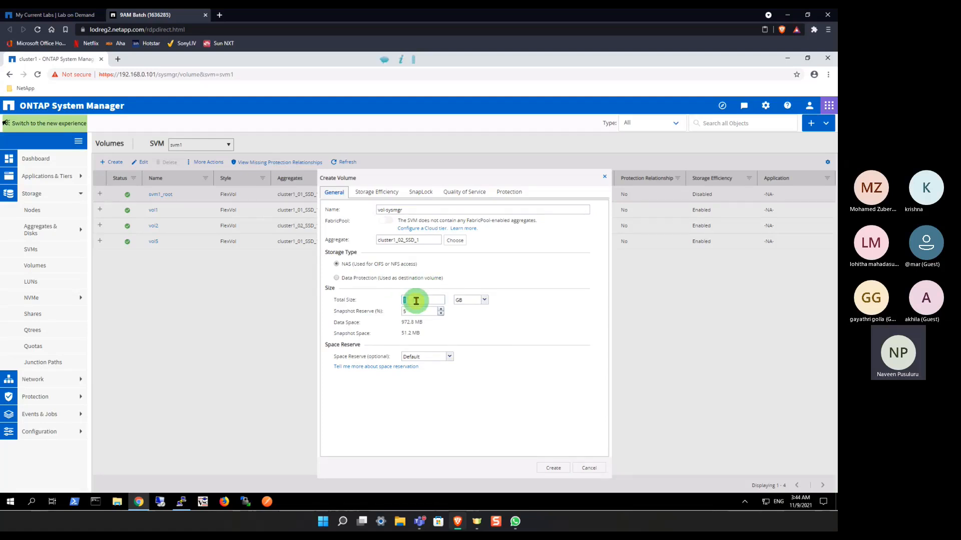
Step: Set the volume's total size to 10 GB and its space reserve to Thin Provisioned
type("1")
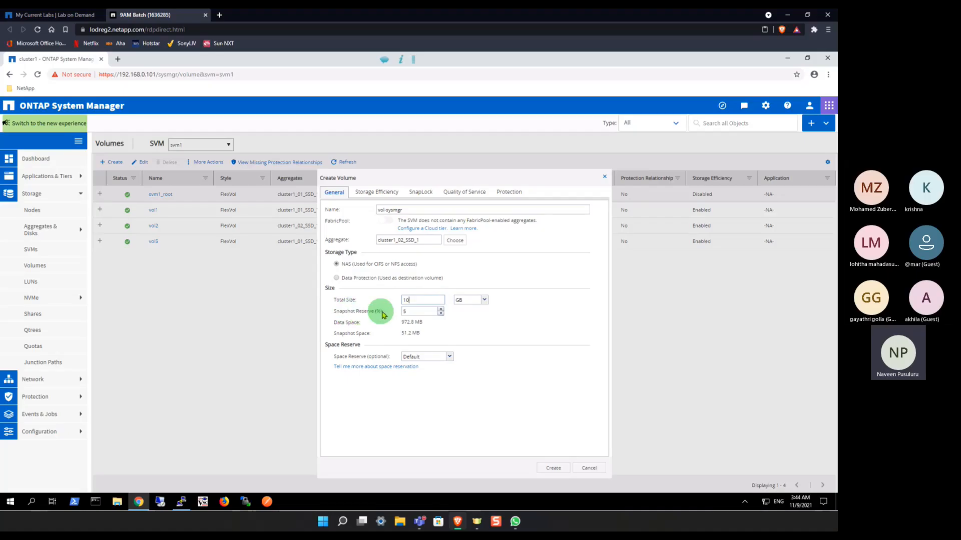
left_click(505, 322)
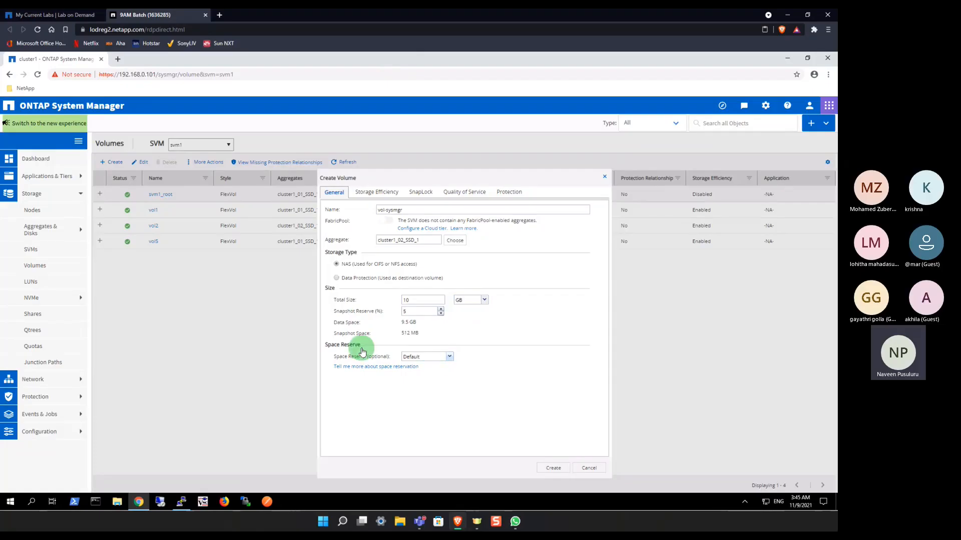
left_click(450, 358)
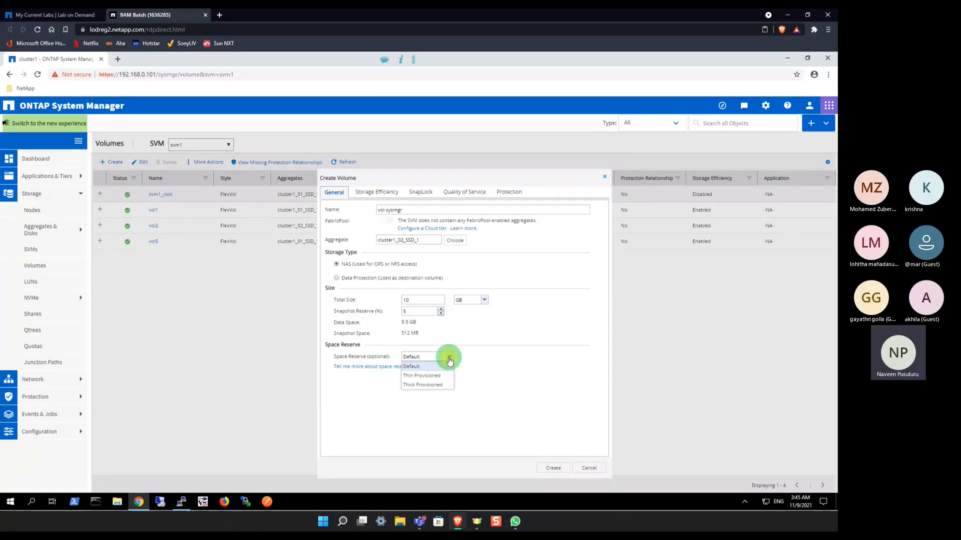
left_click(421, 376)
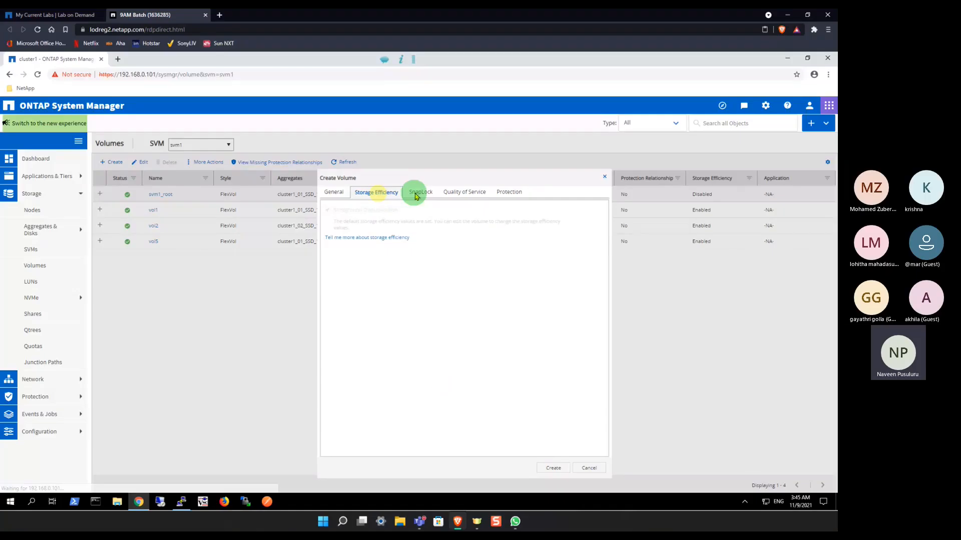
Step: Review the new volume's Quality of Service and Protection settings, and try to create it under the name vol-sysmgr
left_click(445, 193)
left_click(512, 192)
left_click(334, 192)
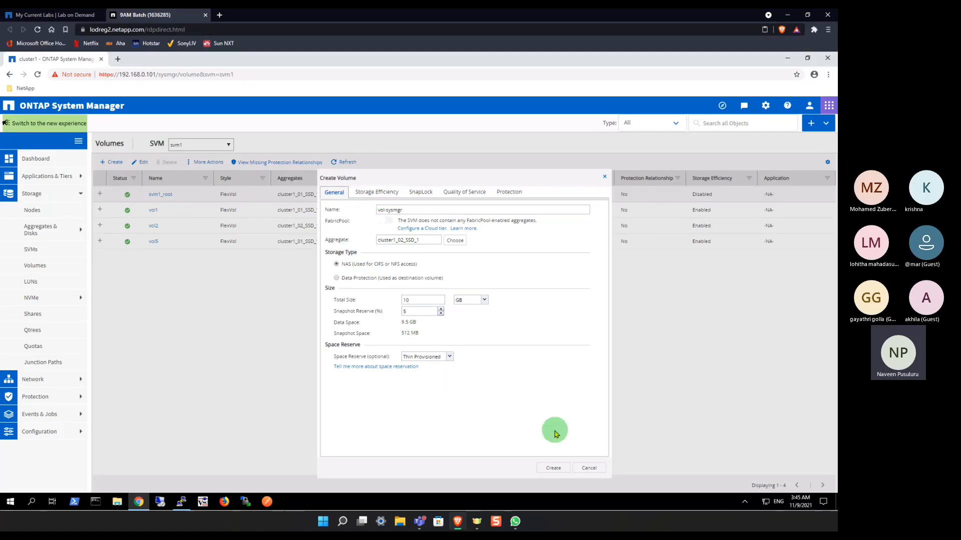
left_click(553, 468)
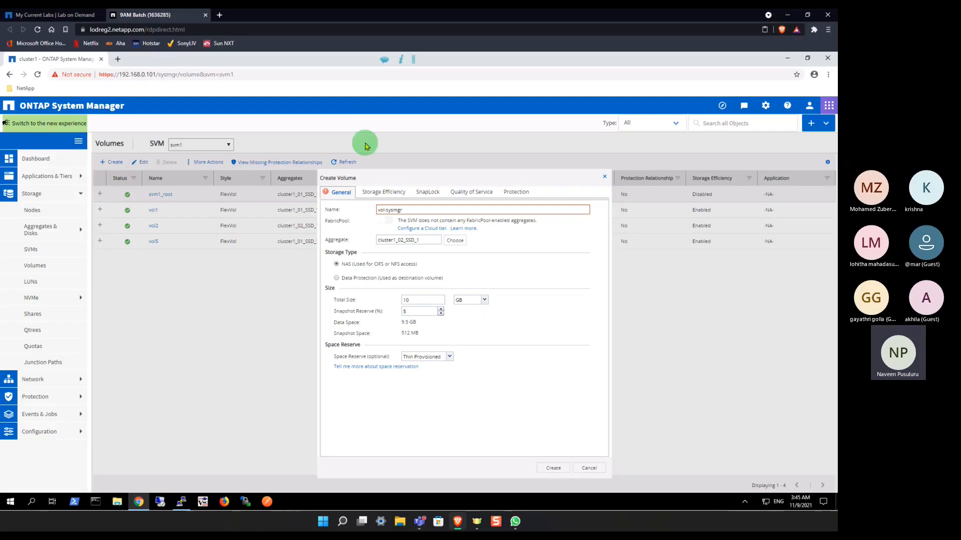
Step: Change the volume name to vol_sysmgr and create the volume
left_click(385, 212)
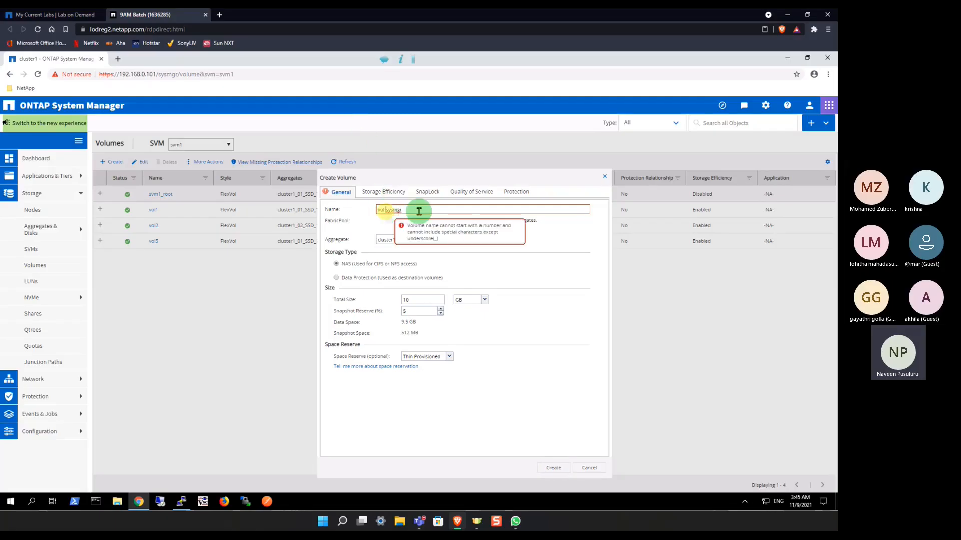
key("BackSpace")
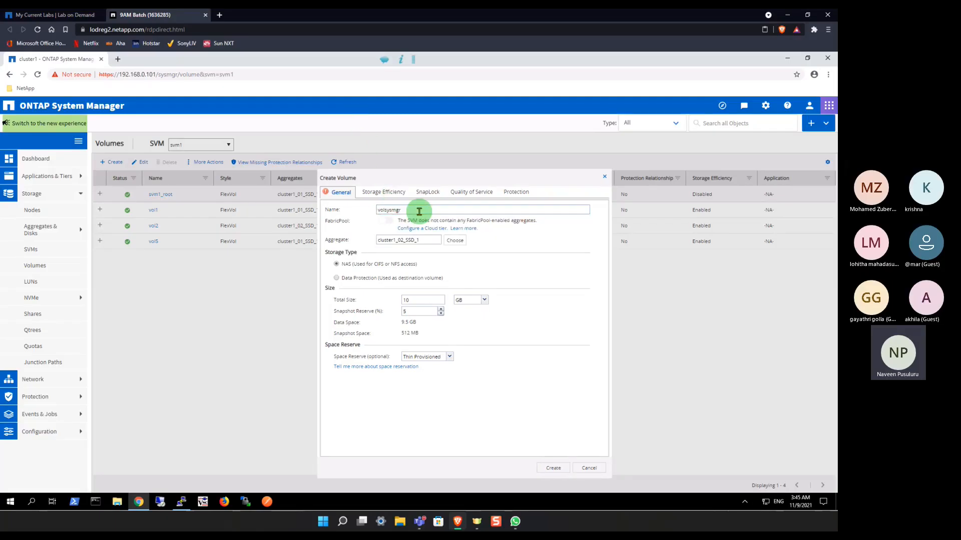
left_click(559, 471)
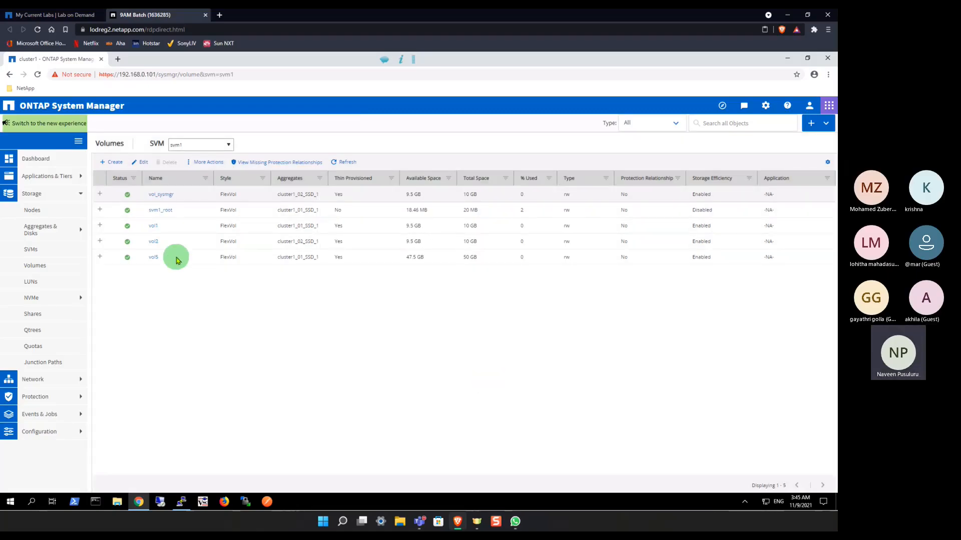
Step: Switch to the PuTTY session, list the cluster's volumes with volume show, and check the size of vol_sysmgr
left_click(182, 502)
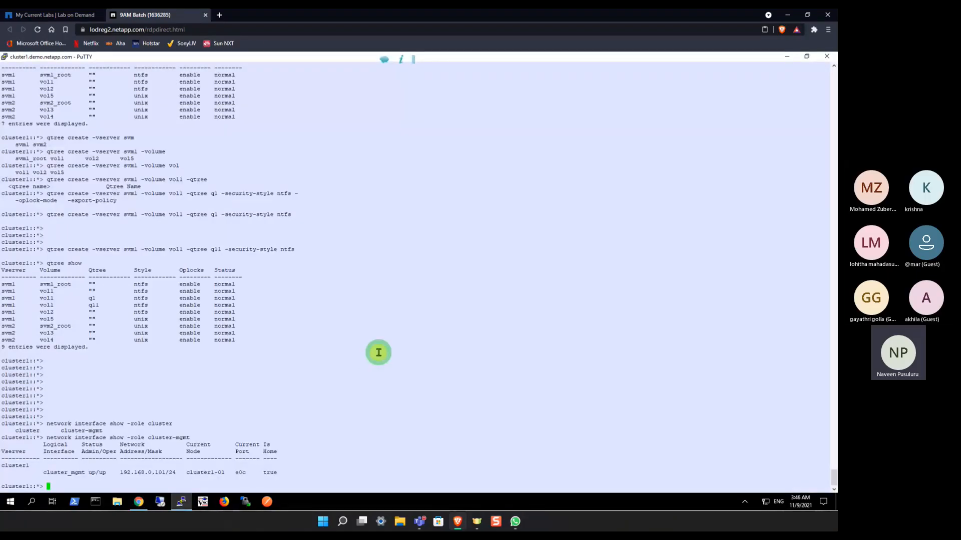
type("volume show")
key("Return")
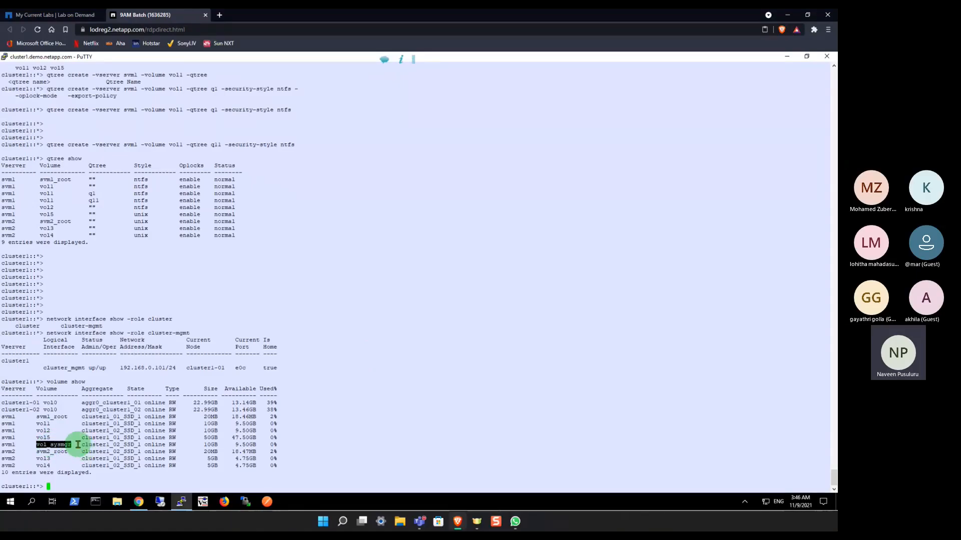
double_click(210, 445)
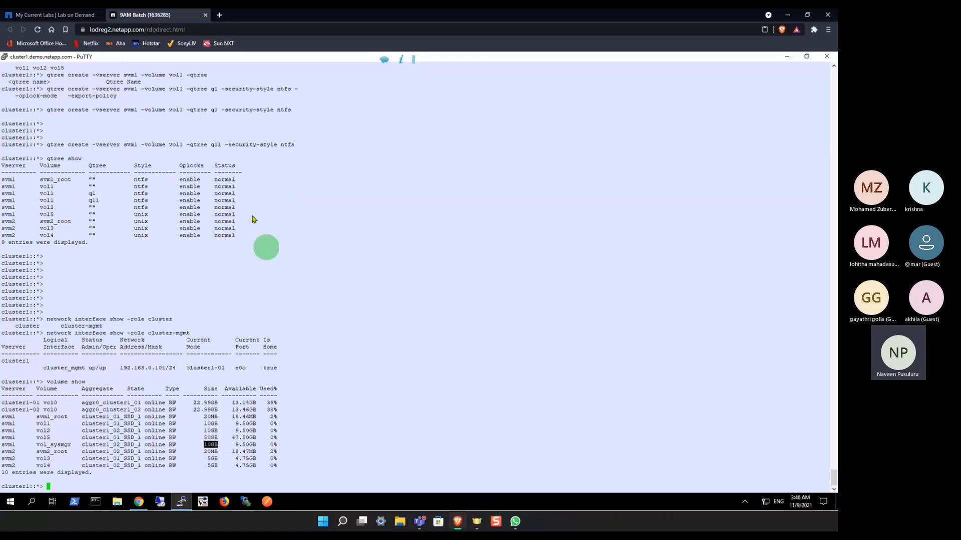
Step: Switch back to ONTAP System Manager and start a new svm1 qtree named qtree_sysmgr on volume vol_sysmgr
left_click(139, 502)
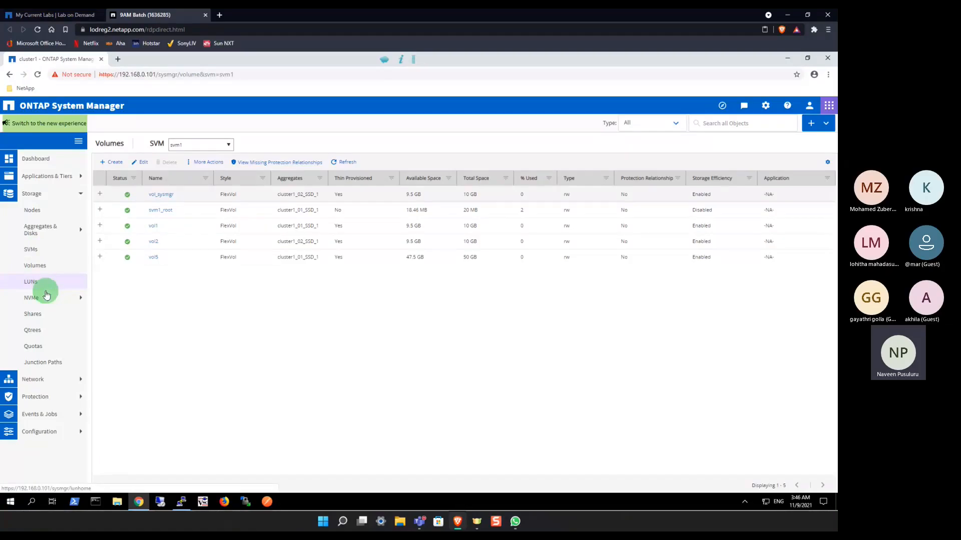
left_click(36, 332)
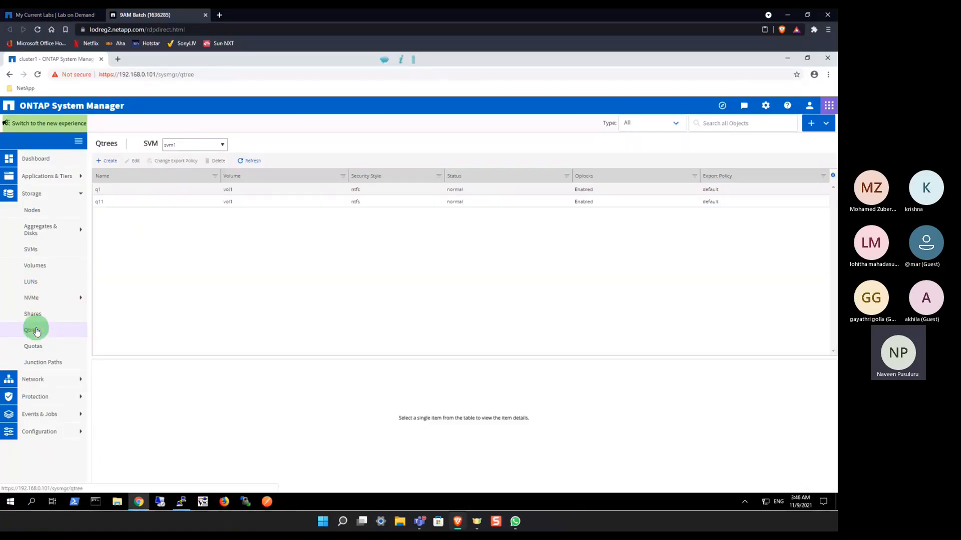
left_click(106, 161)
left_click_drag(458, 273, 408, 276)
type("sysmg")
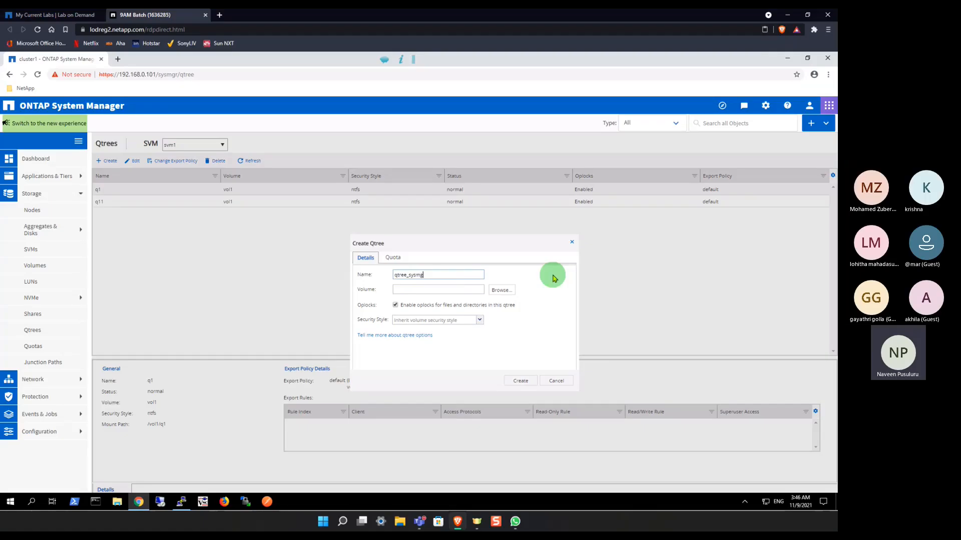
left_click(500, 291)
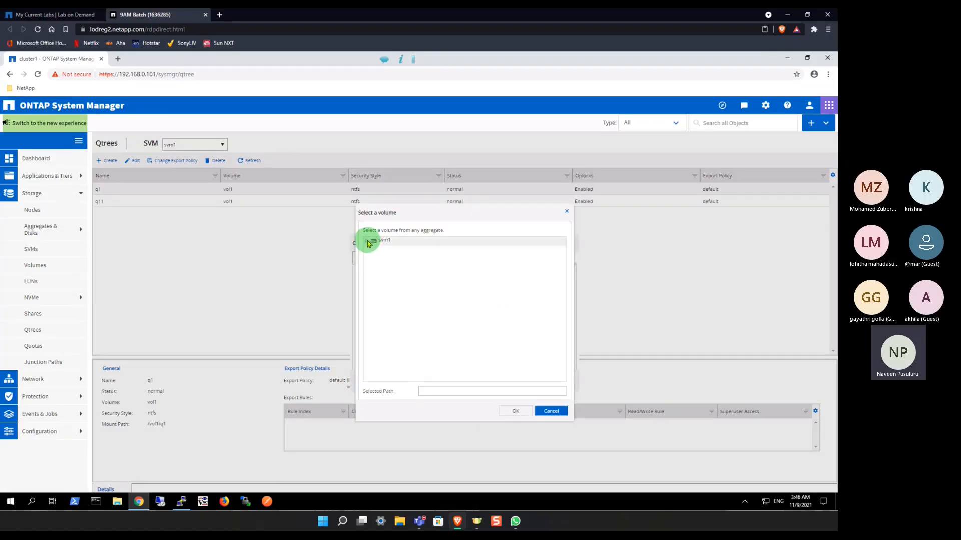
left_click(368, 243)
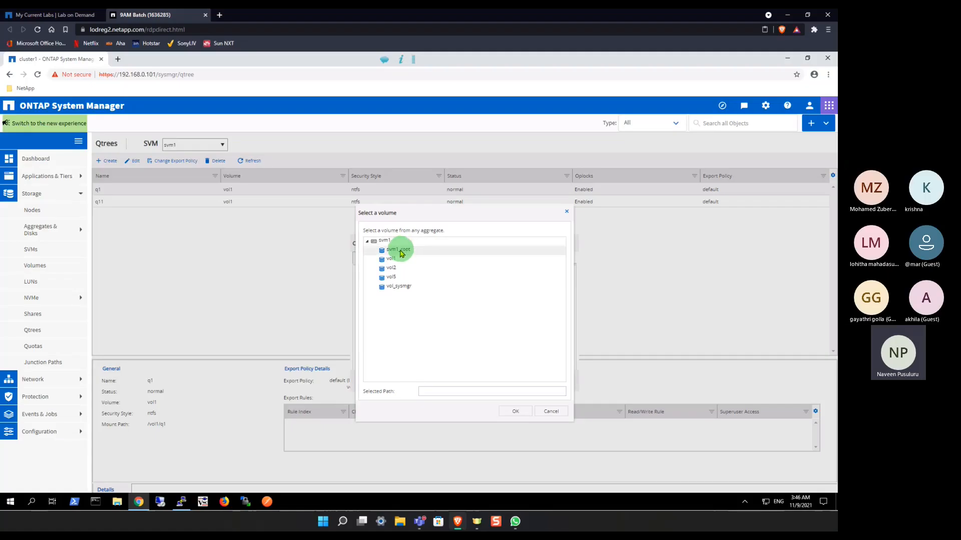
left_click(390, 288)
left_click(520, 411)
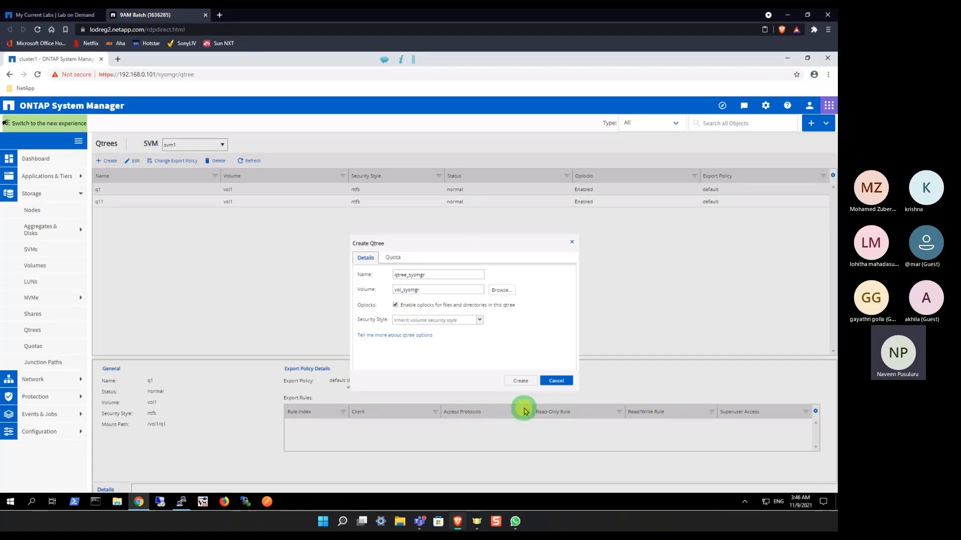
Step: Disable oplocks and create the qtree with the inherited security style, accepting the export policy warning, and view its details in the refreshed list
left_click(396, 305)
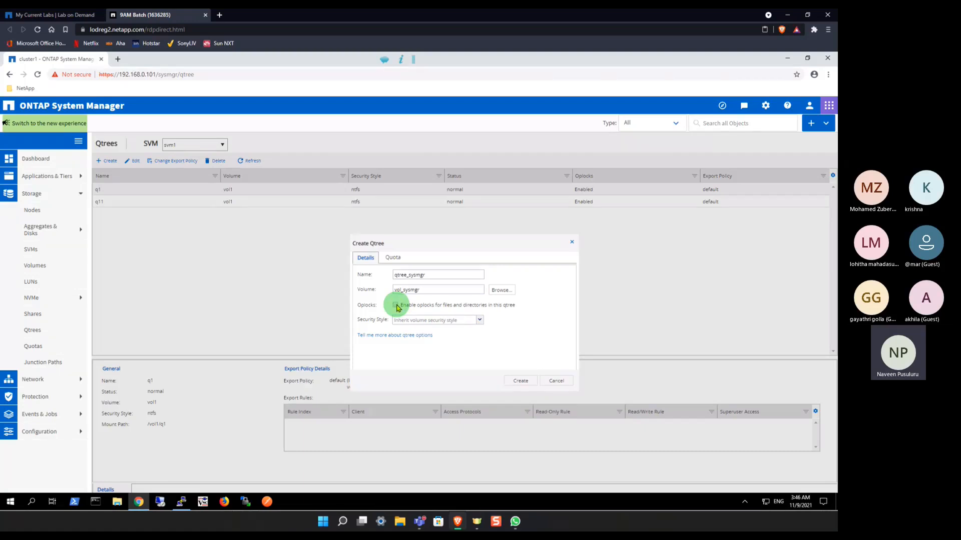
left_click(478, 321)
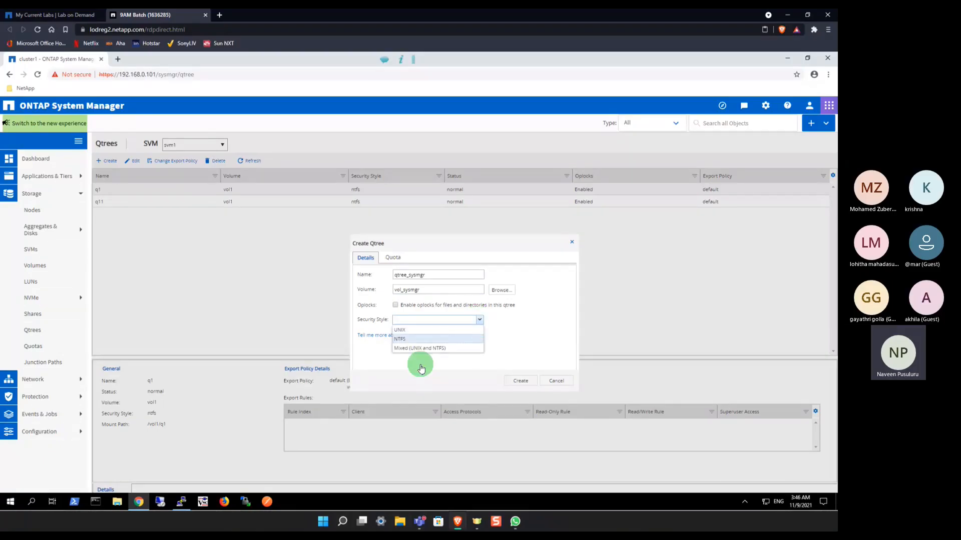
left_click(566, 344)
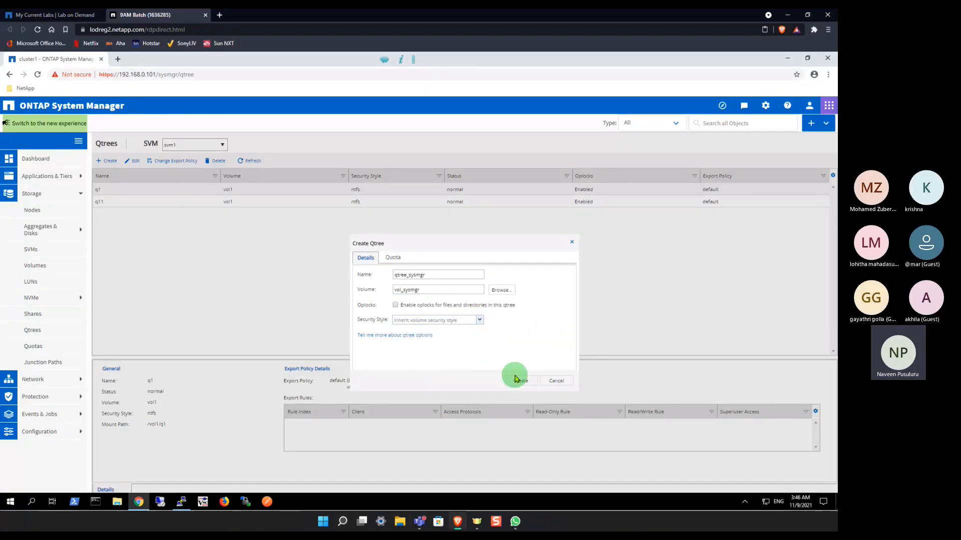
left_click(519, 382)
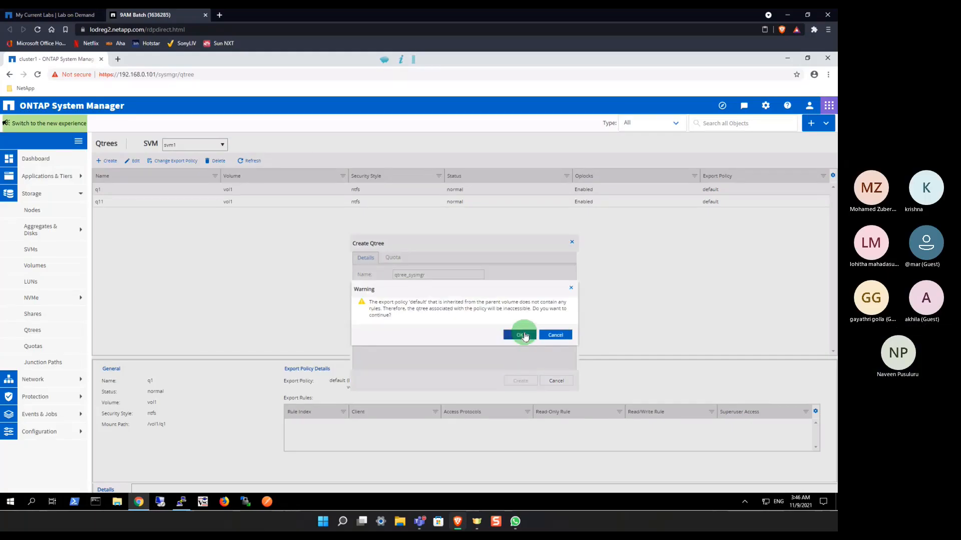
left_click(523, 335)
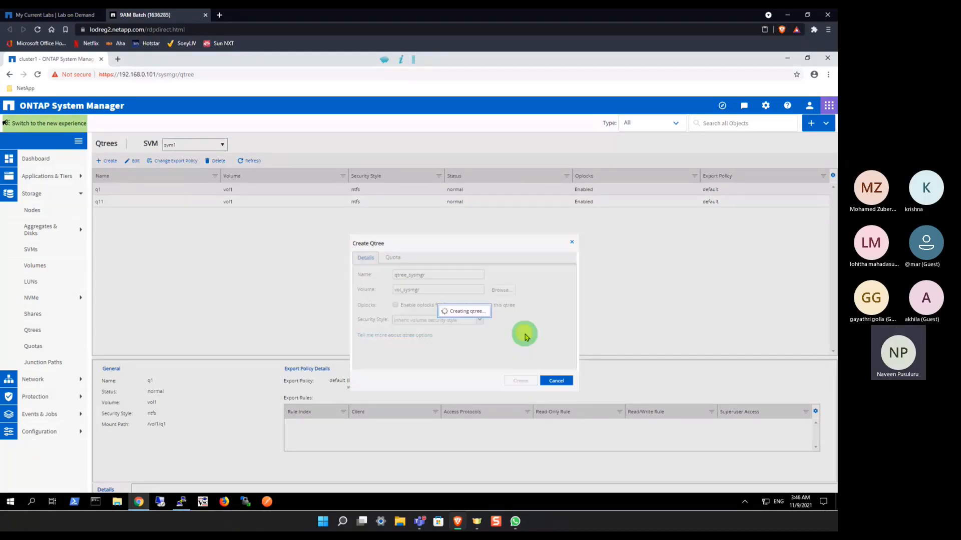
left_click(252, 164)
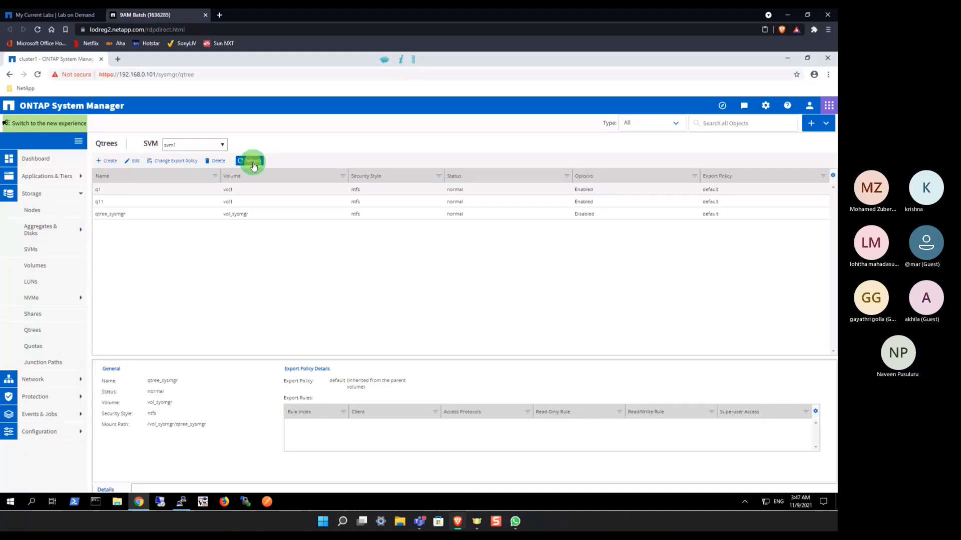
left_click(115, 214)
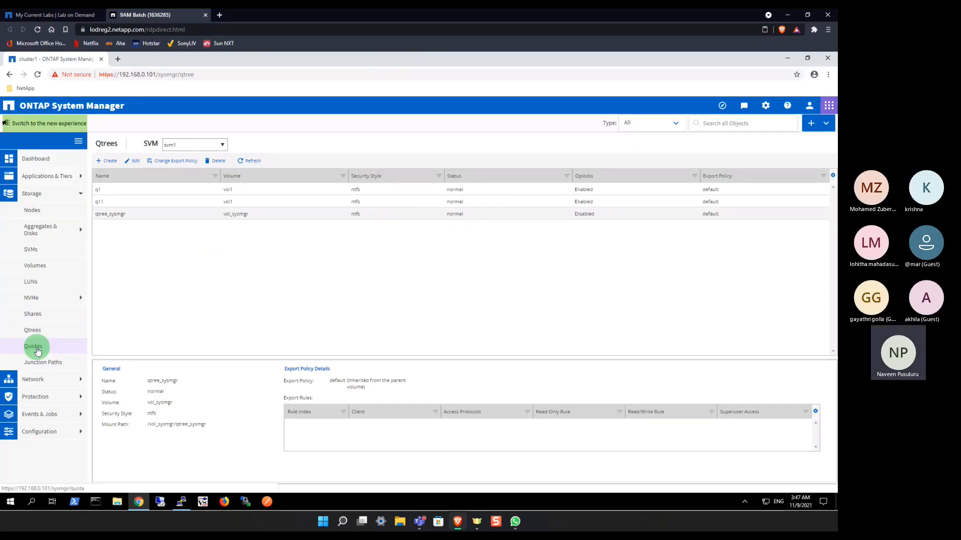
Step: Open the junction paths of svm1, view the details of vol_sysmgr, and expand it to show its qtree
left_click(43, 365)
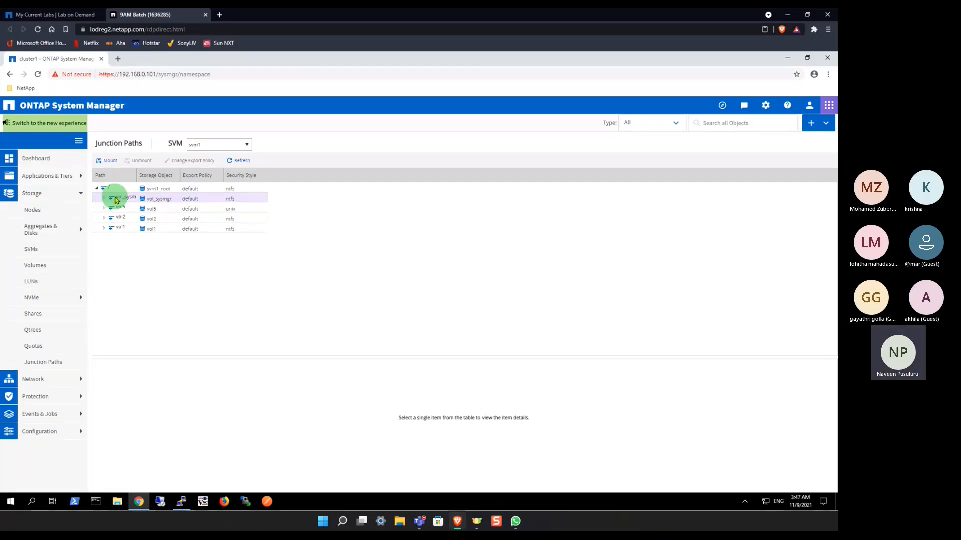
left_click(116, 200)
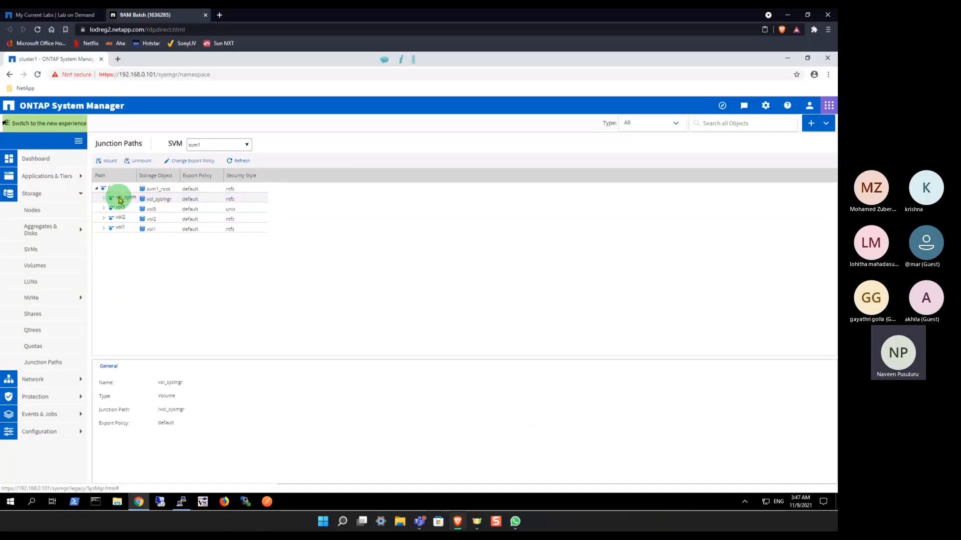
left_click(105, 199)
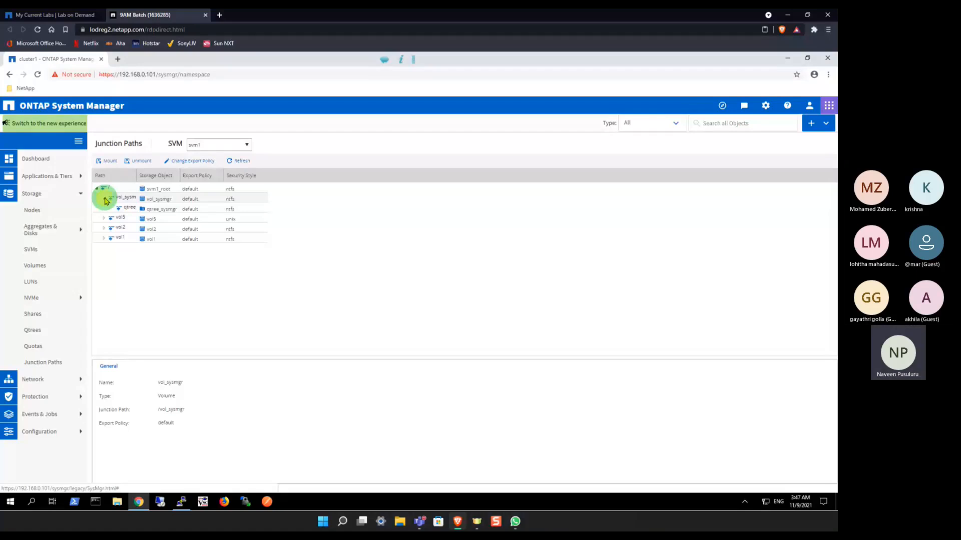
Step: Collapse vol_sysmgr in svm1's junction paths and unmount volume vol1 with the force option enabled
left_click(104, 199)
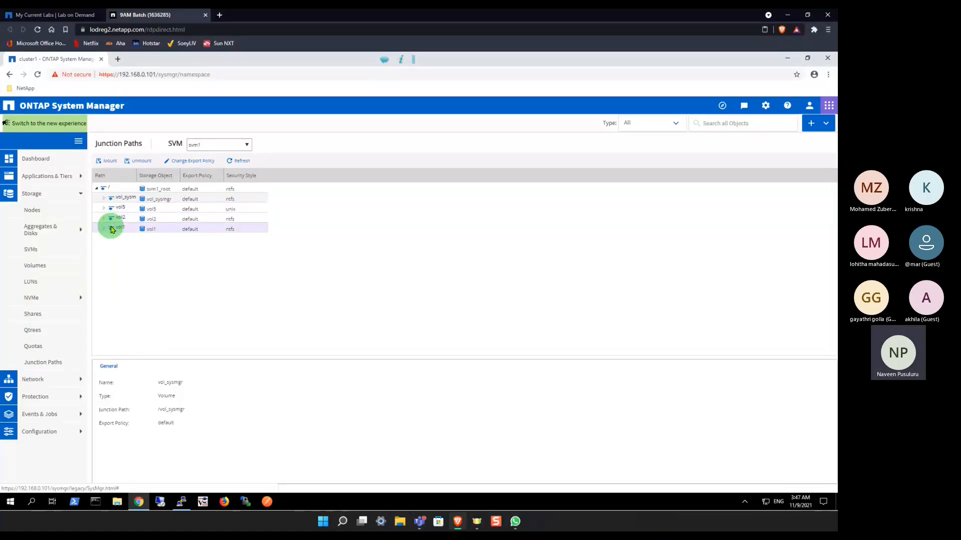
left_click(111, 229)
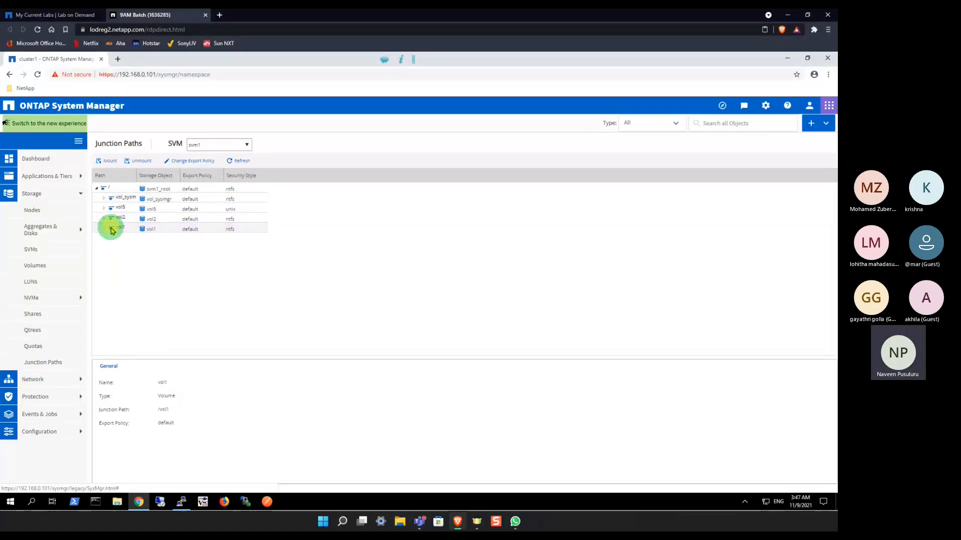
left_click(140, 163)
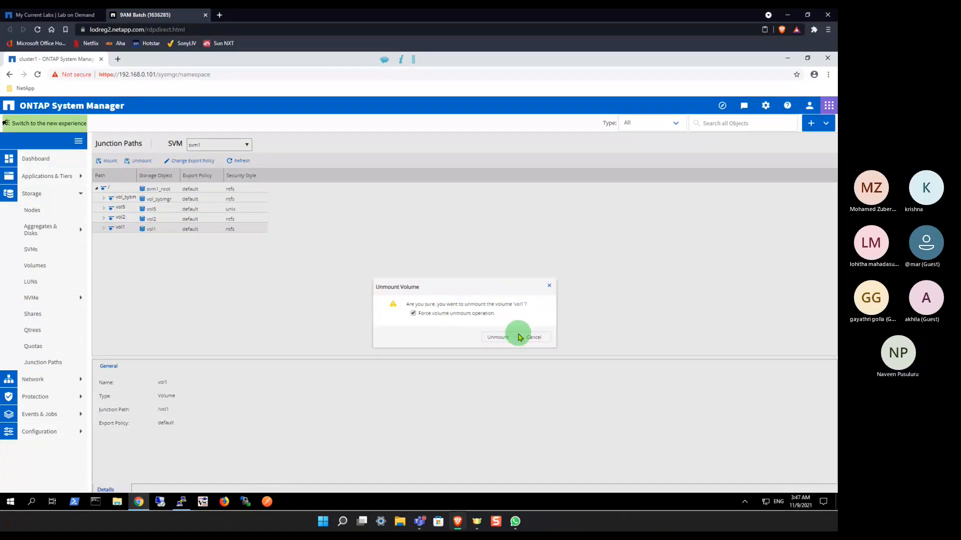
left_click(499, 337)
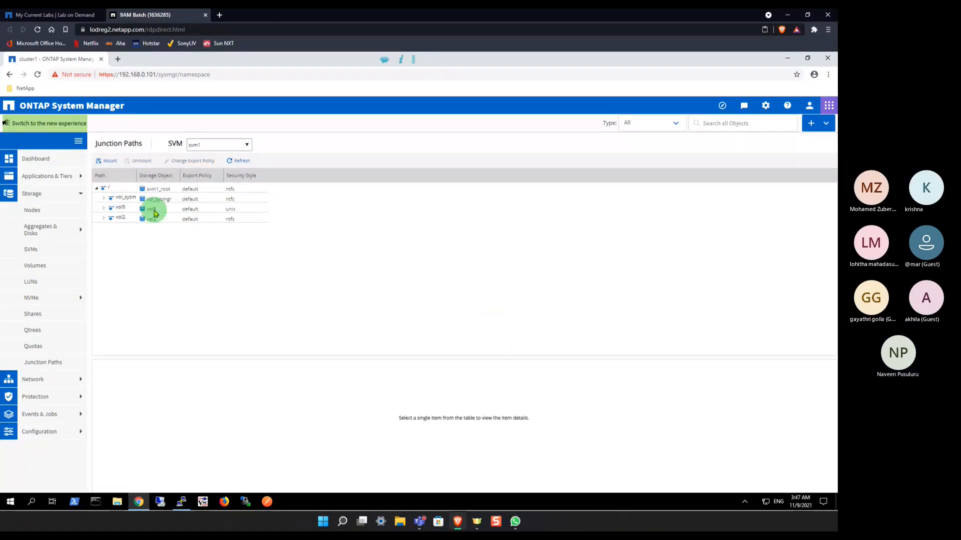
Step: Mount volume vol1 with junction name vol1 at junction path /, and view its qtrees in the junction tree
left_click(111, 162)
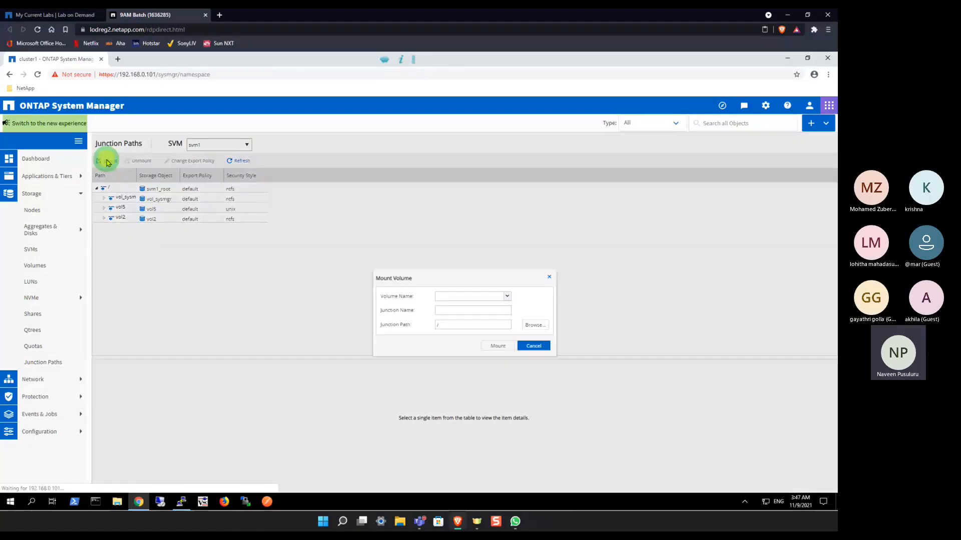
left_click(506, 300)
left_click(445, 306)
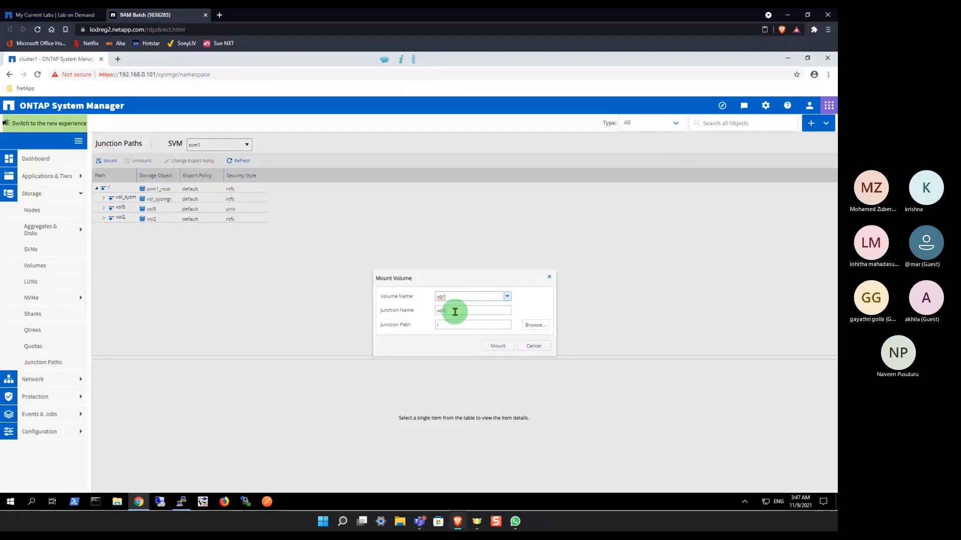
left_click(450, 325)
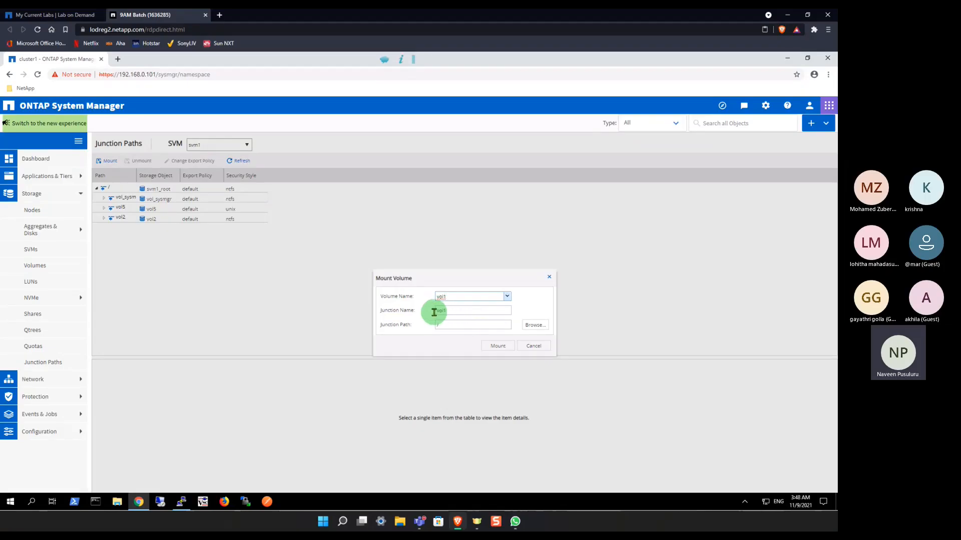
left_click(447, 323)
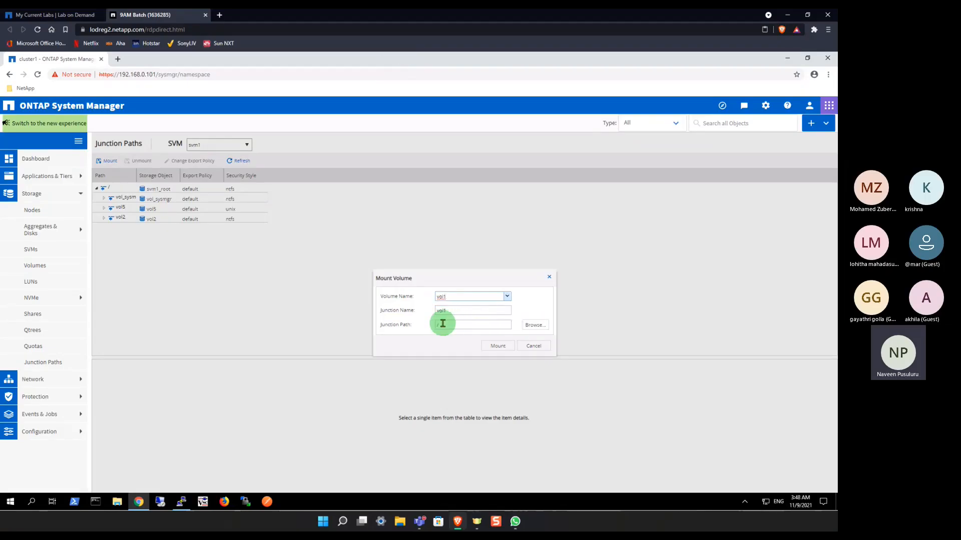
type("/")
left_click(529, 326)
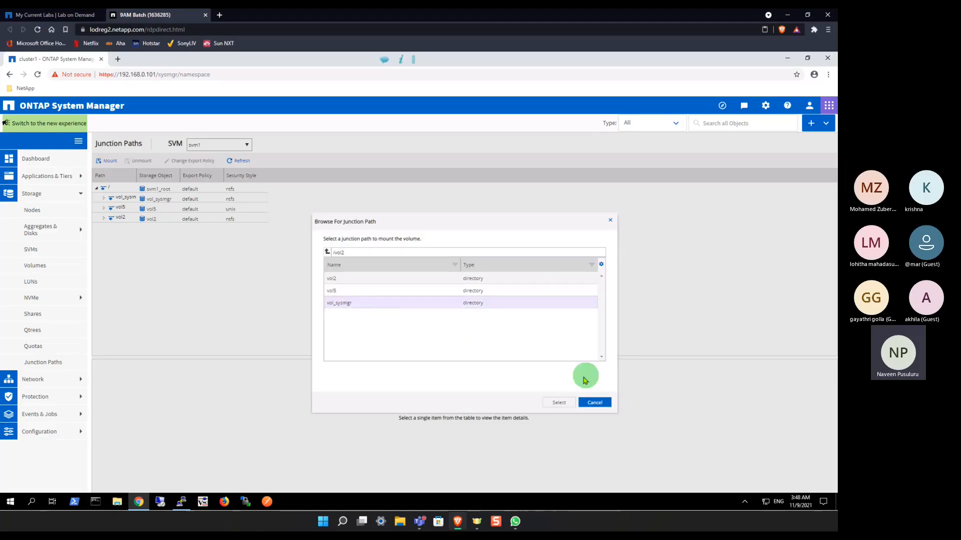
left_click(592, 404)
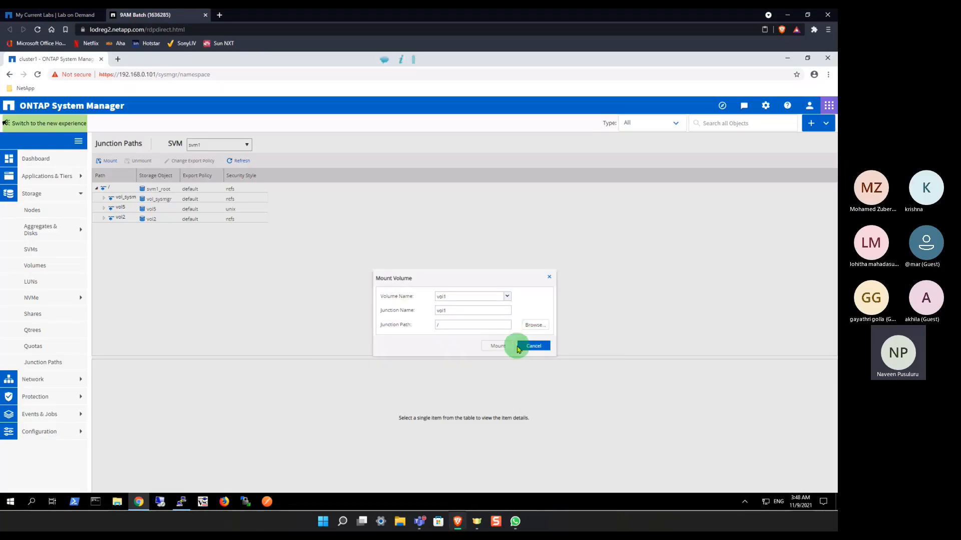
left_click(506, 347)
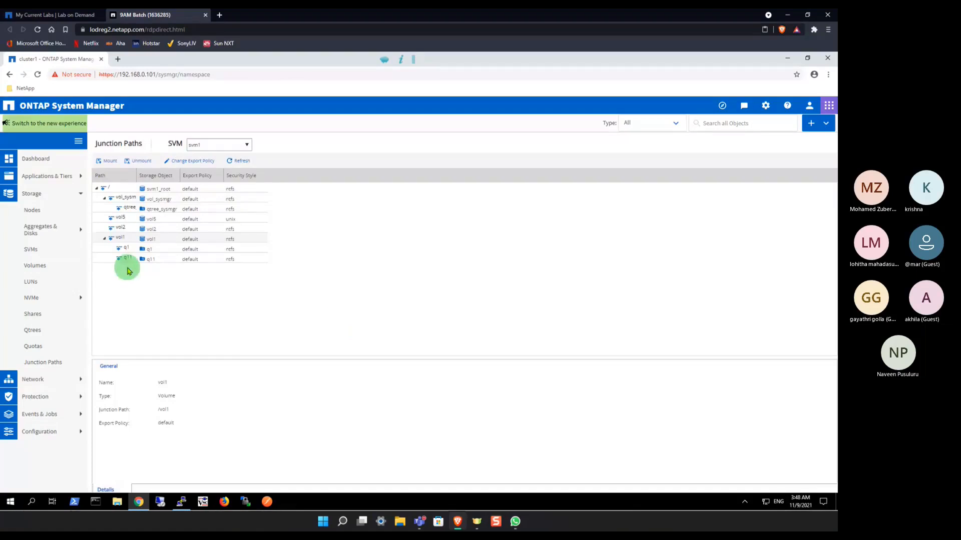
left_click(105, 240)
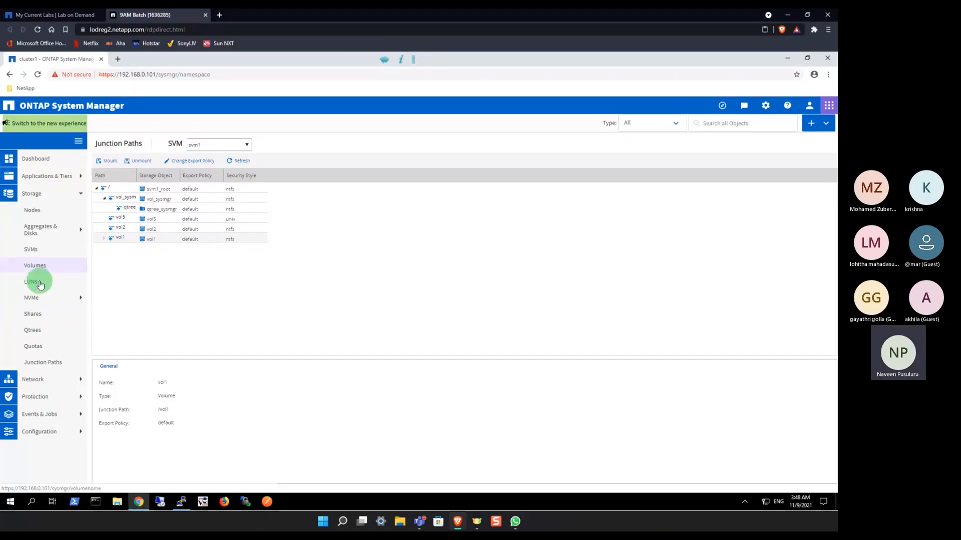
Step: Open the quotas of svm1, look at the quota report, and return to the user-defined quotas
left_click(36, 347)
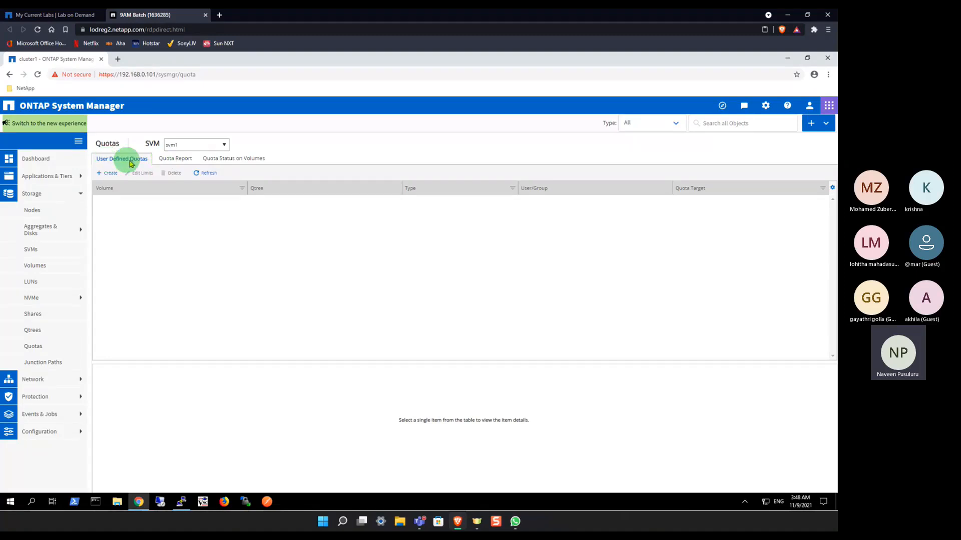
left_click(169, 158)
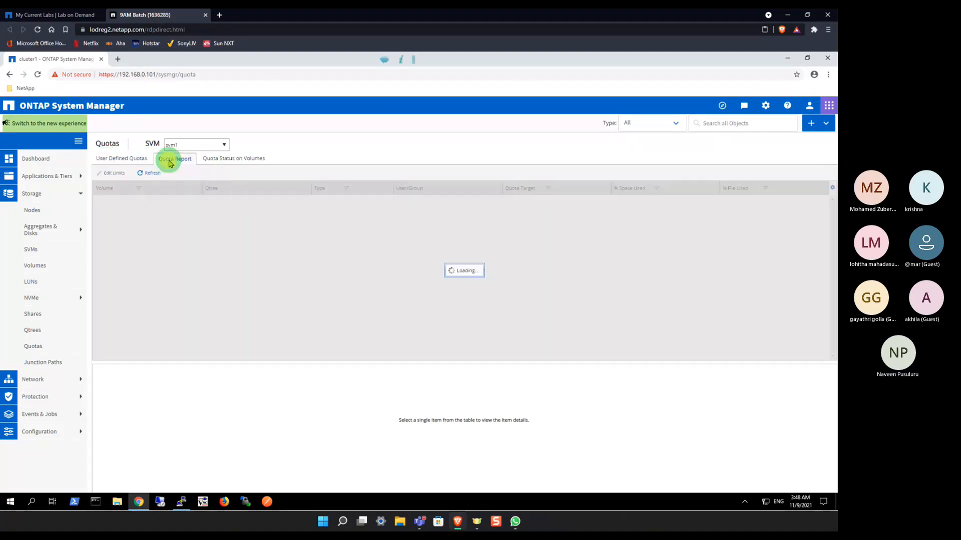
left_click(110, 159)
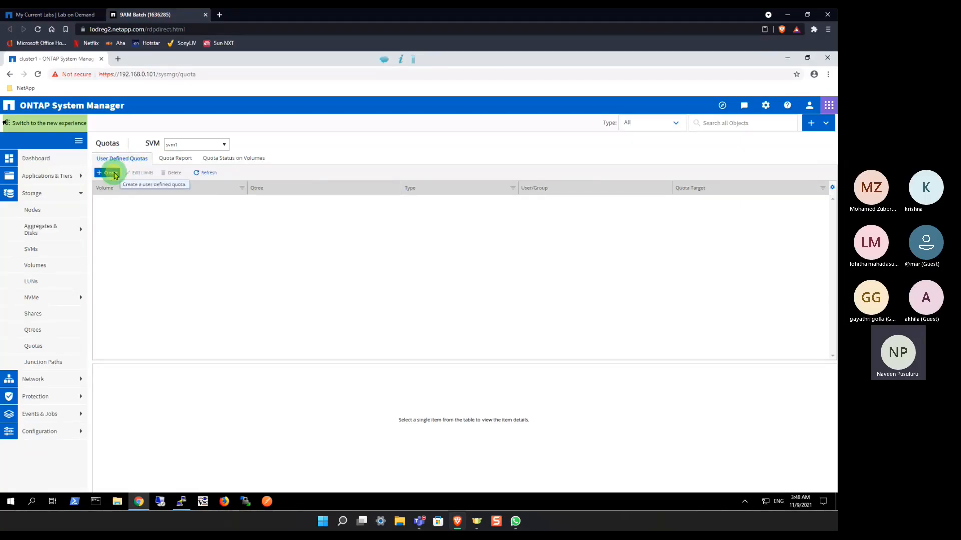
Step: Start a new quota of type Qtree for /vol/vol1/q1 and continue to its quota limits
left_click(113, 174)
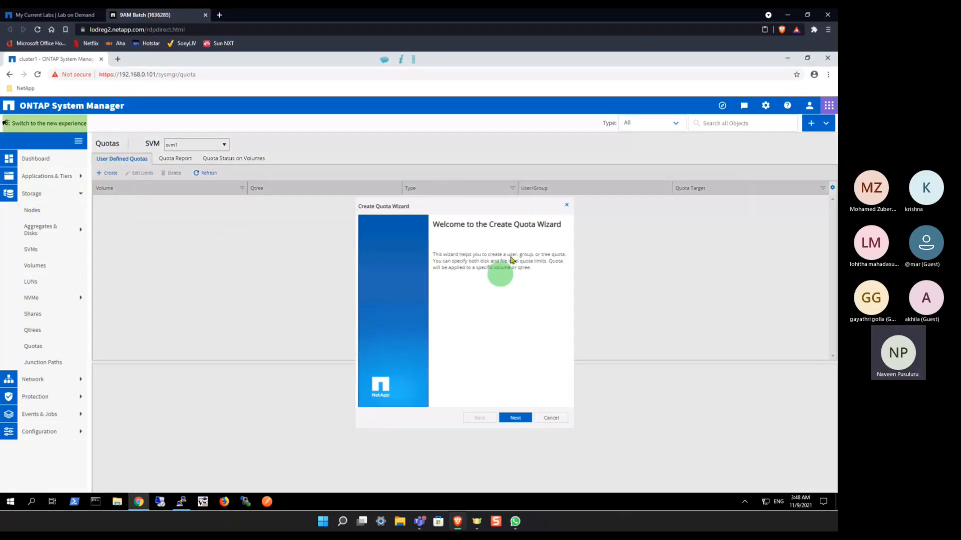
left_click(519, 419)
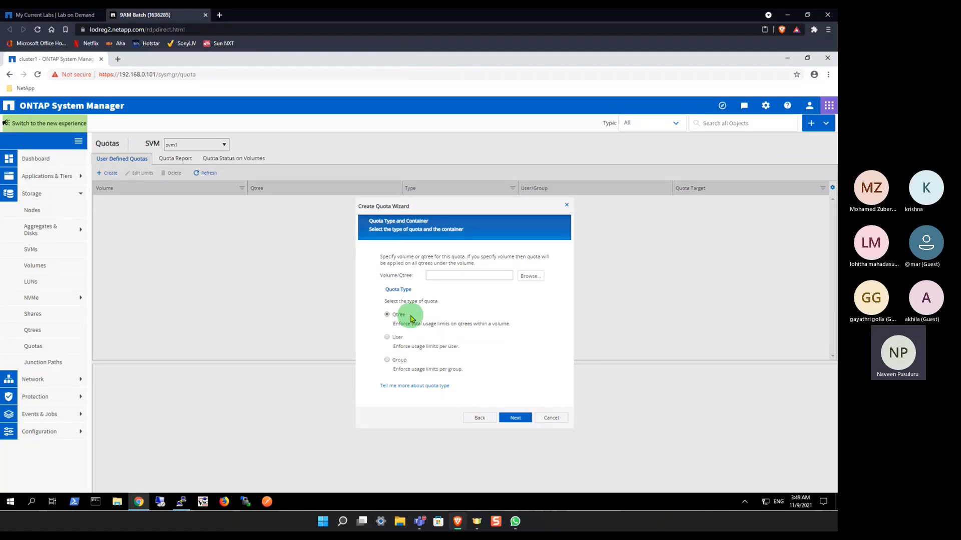
left_click(522, 280)
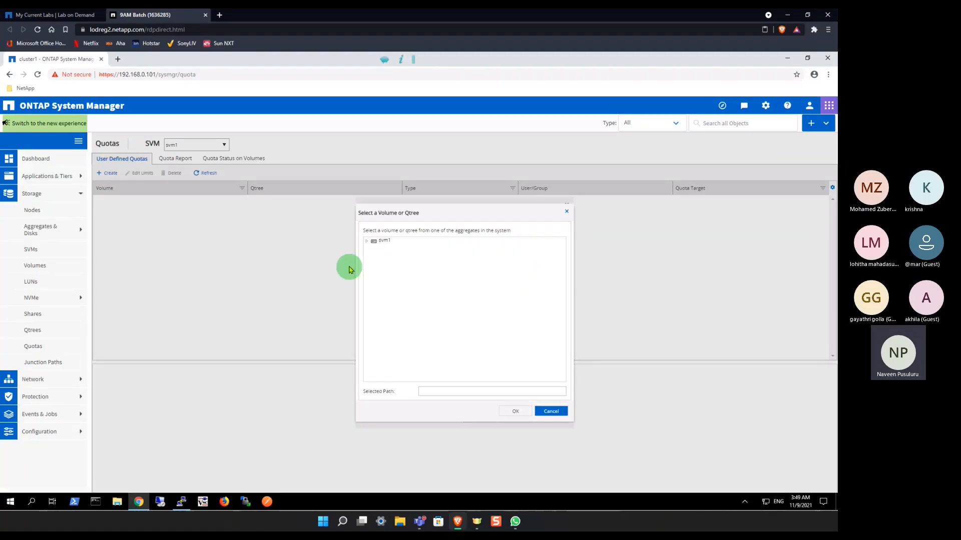
left_click(367, 241)
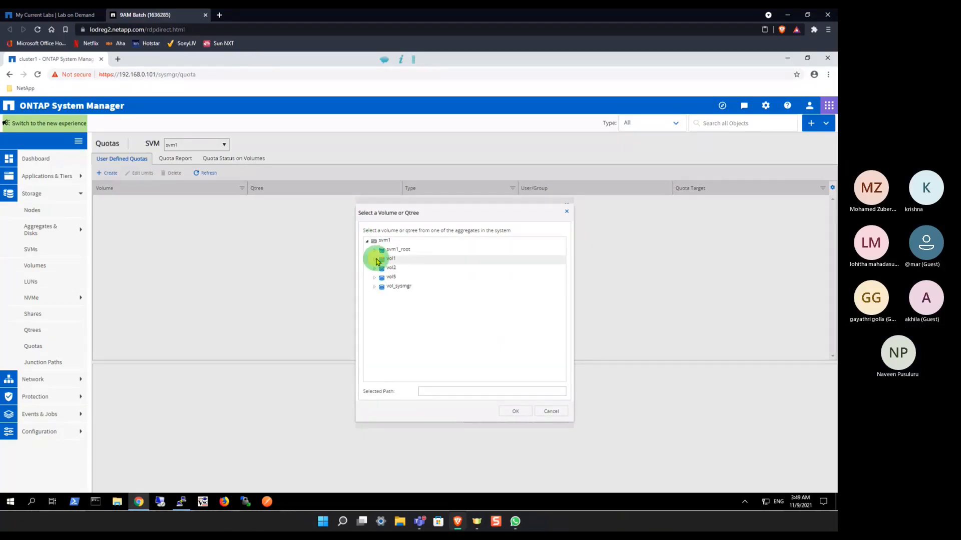
left_click(375, 260)
left_click(396, 269)
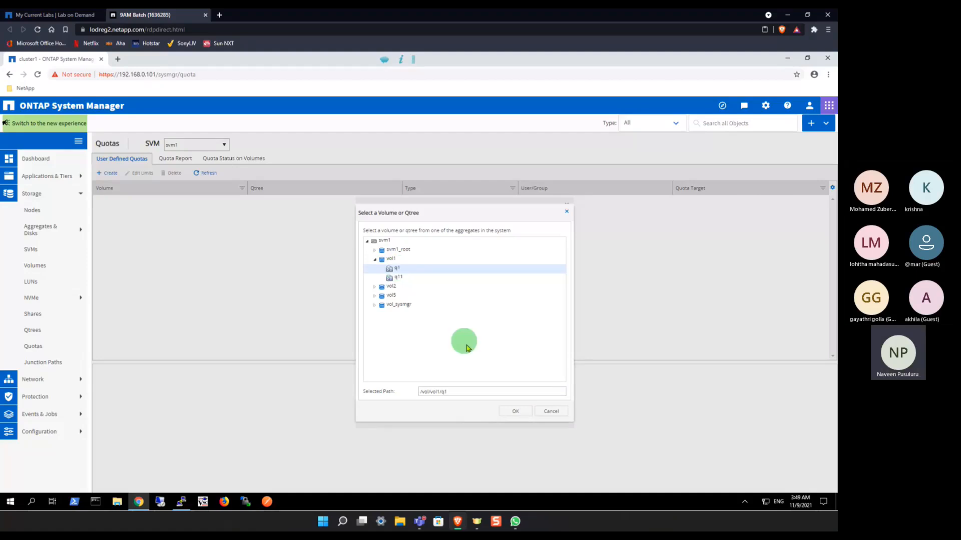
left_click(514, 411)
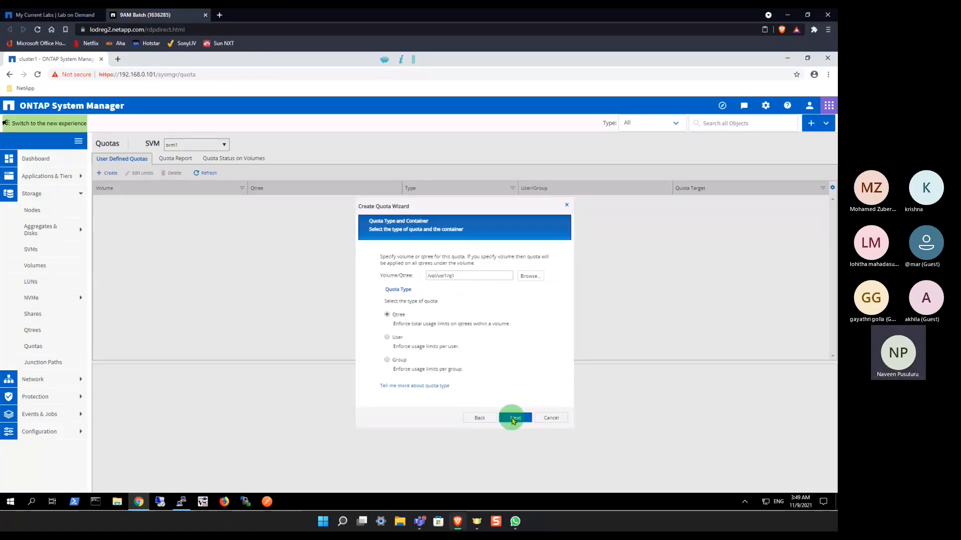
left_click(513, 420)
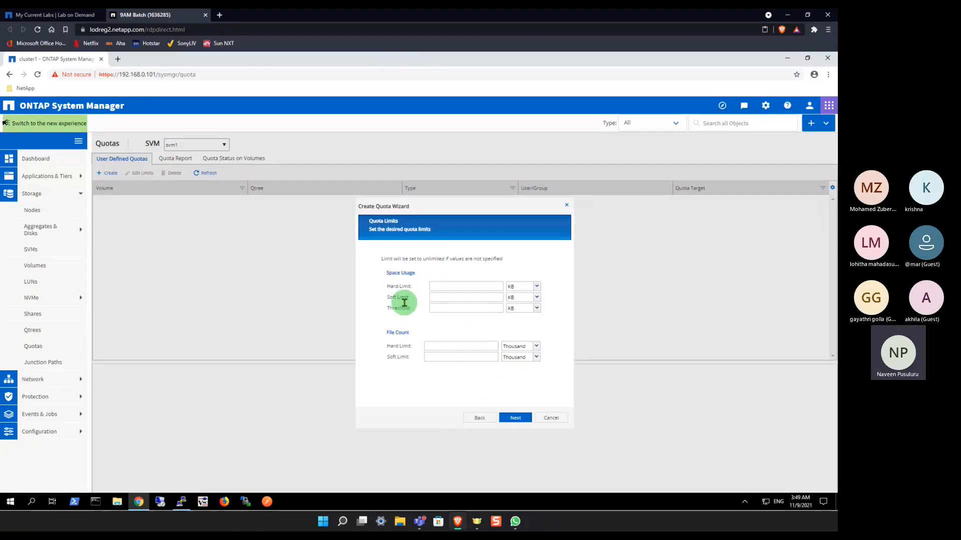
Step: Set the quota's space usage hard limit to 2 GB and soft limit to 1 GB
left_click(442, 286)
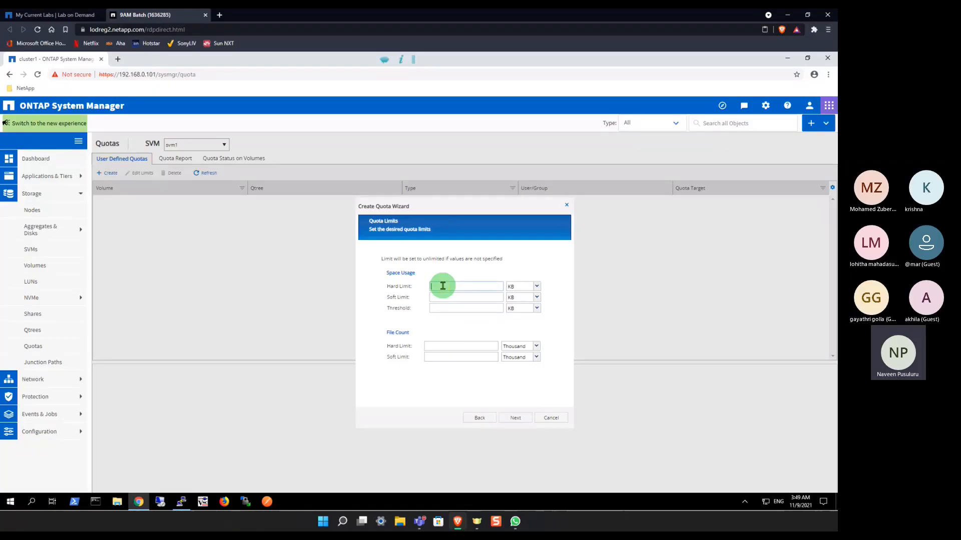
type("1")
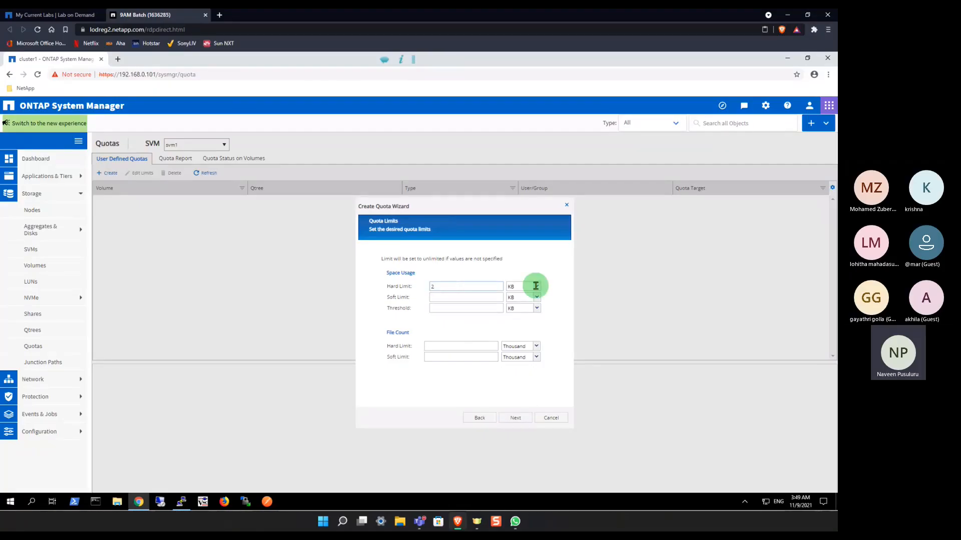
left_click(536, 286)
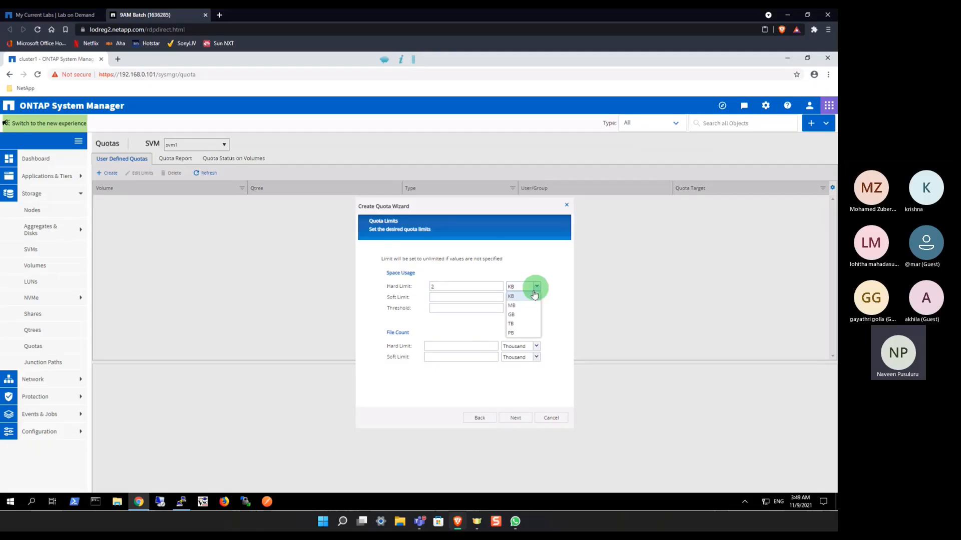
left_click(515, 314)
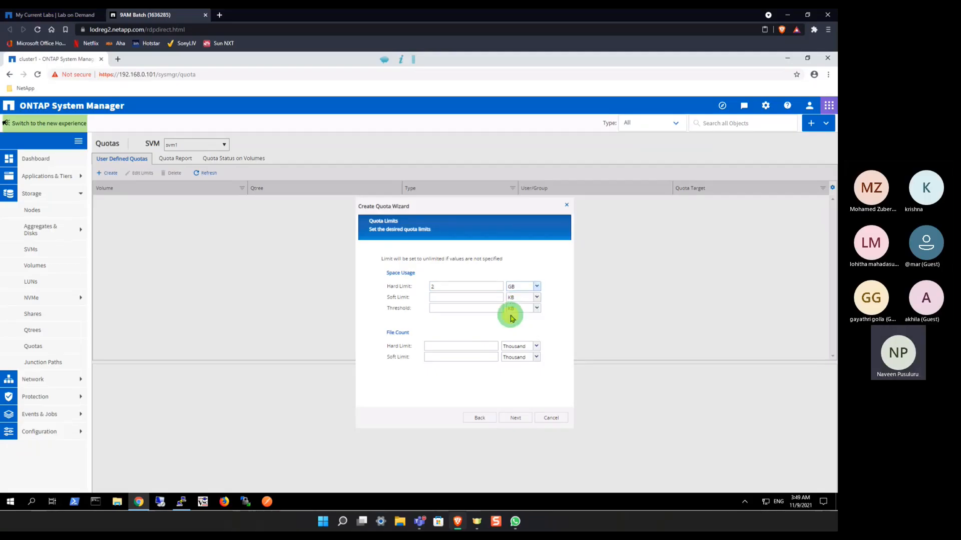
left_click(439, 299)
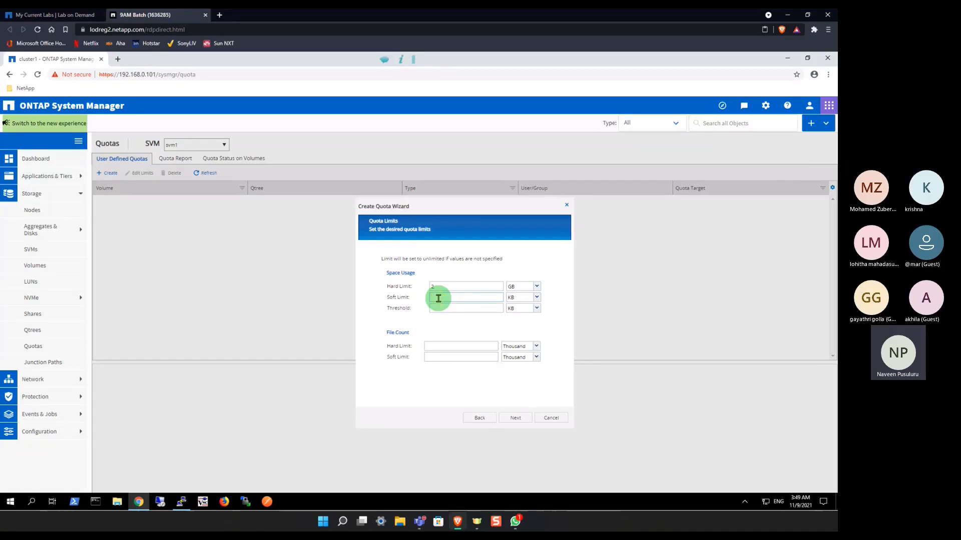
left_click(536, 299)
left_click(511, 326)
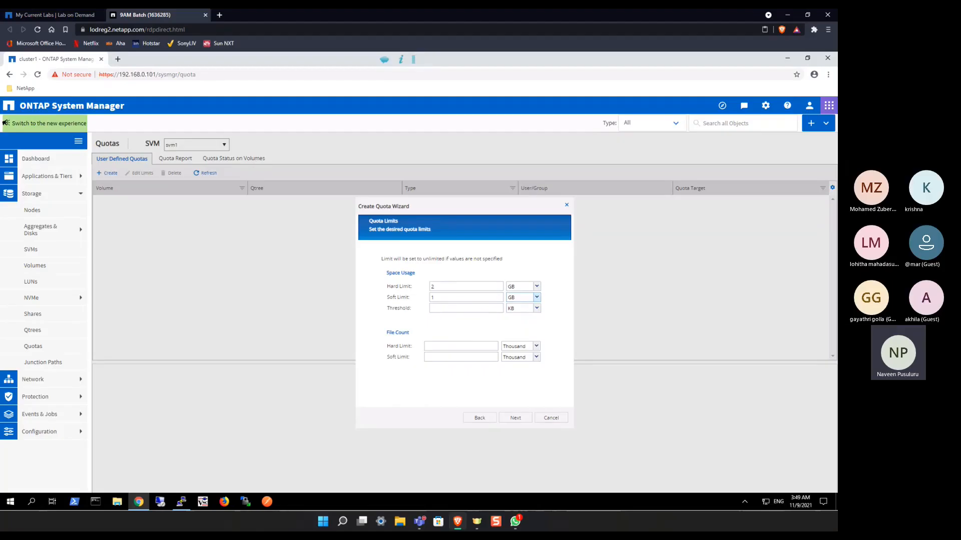
Step: Set the quota's space usage threshold to 1.5 GB
key("alt+Tab")
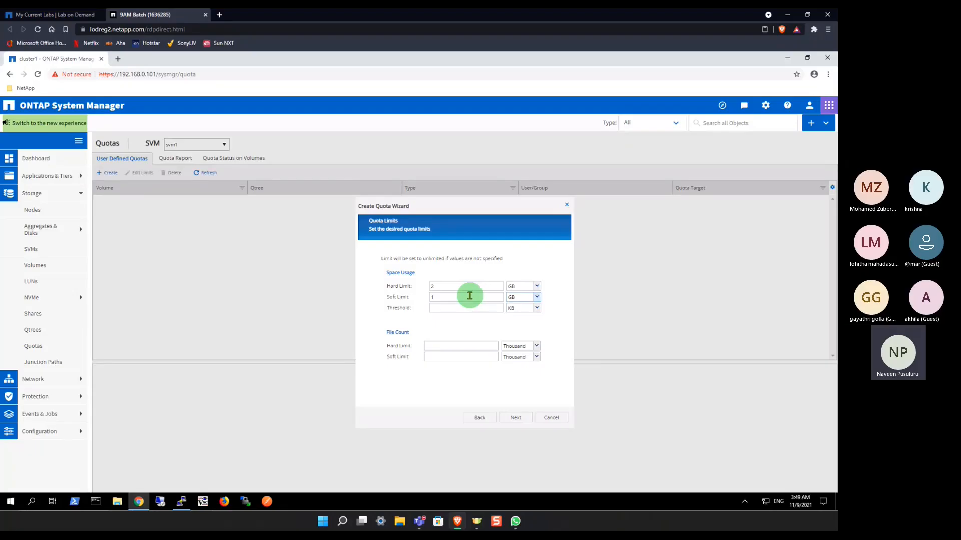
left_click(443, 309)
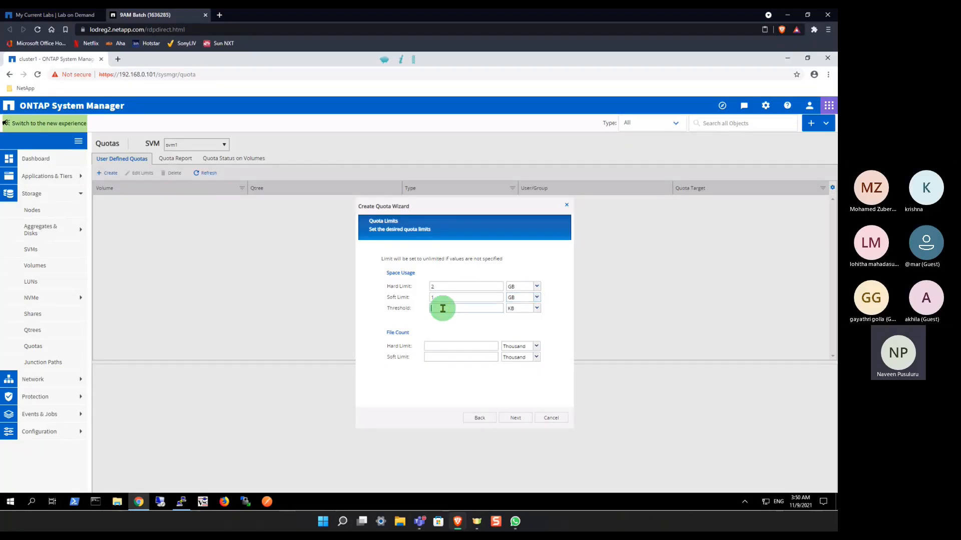
type("1.5")
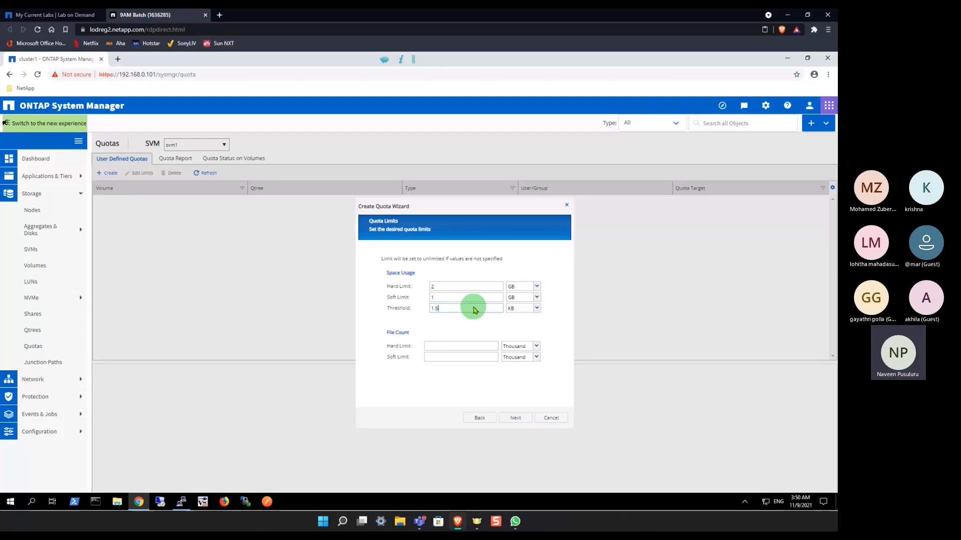
left_click(538, 309)
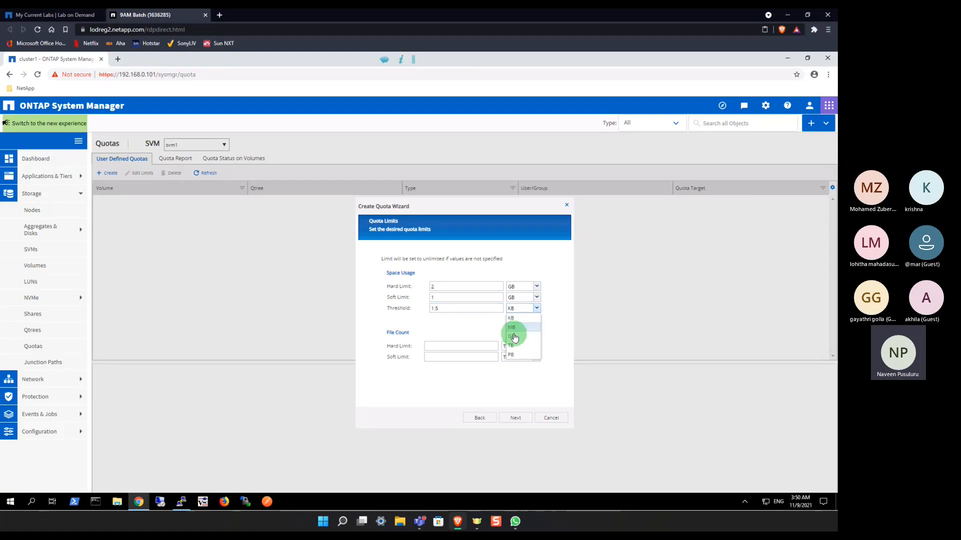
left_click(514, 339)
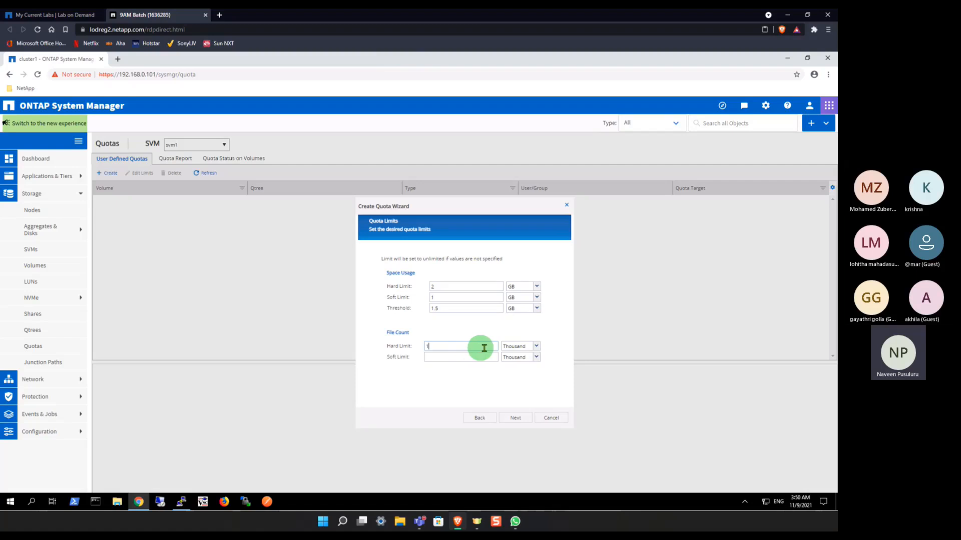
Step: Try the Million and Hundred units for the quota's file count hard limit
left_click(536, 349)
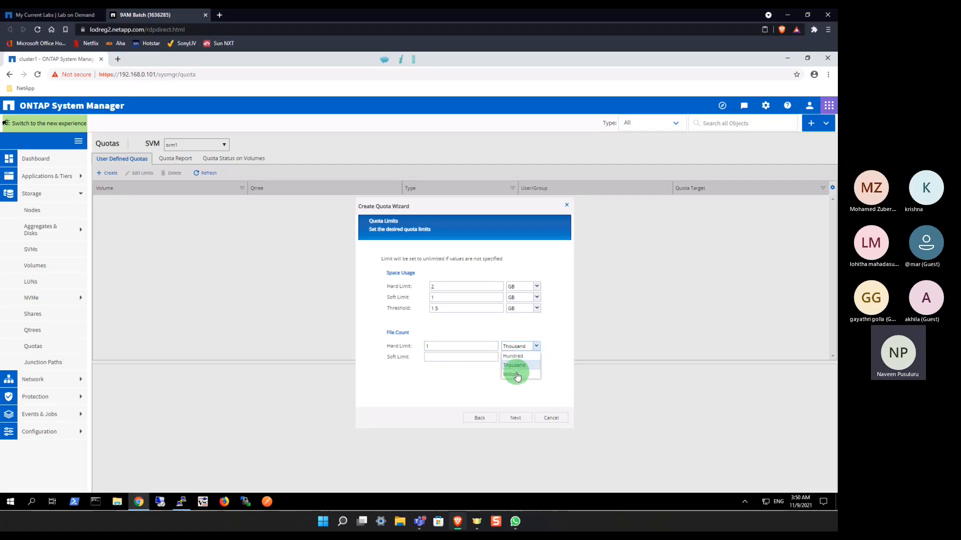
left_click(517, 376)
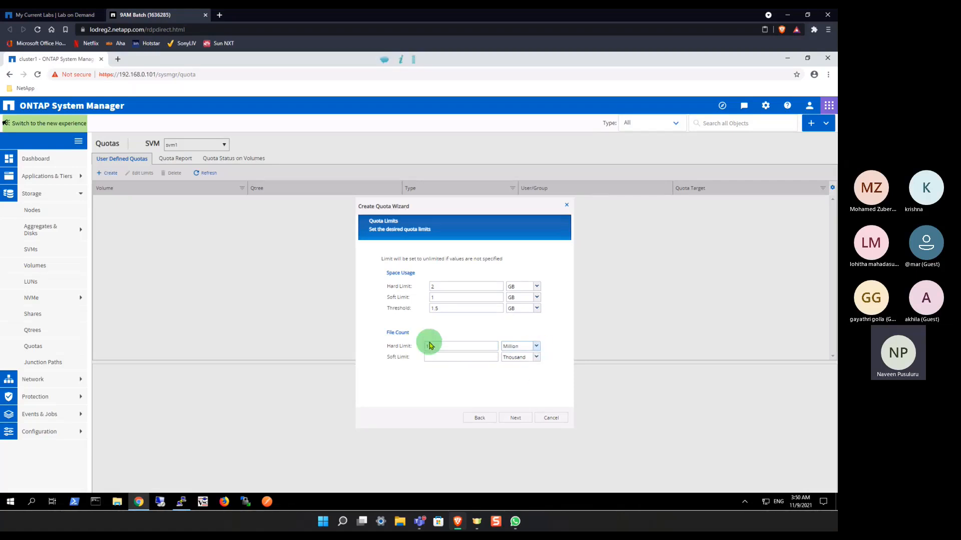
left_click(536, 346)
left_click(515, 357)
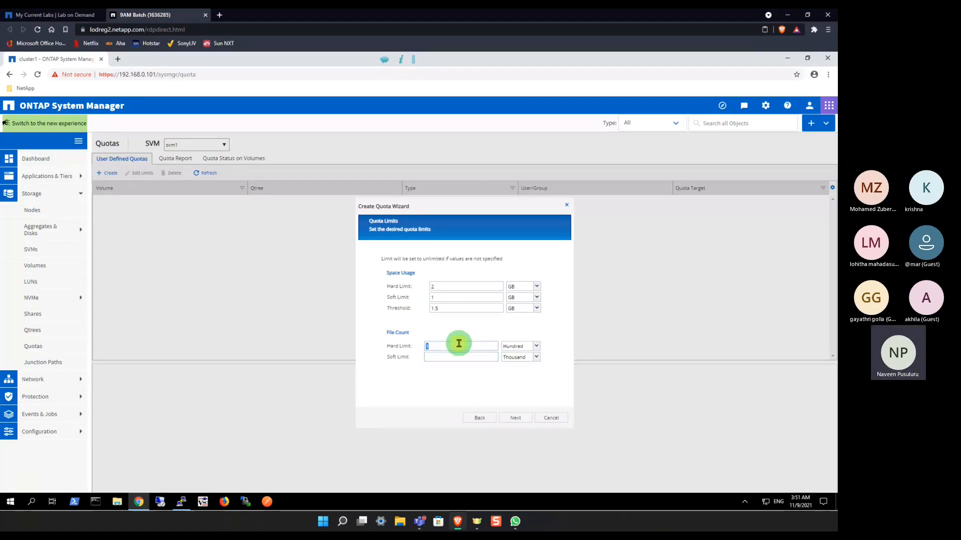
Step: Clear the file count hard limit and create the quota on /vol/vol1/q1 with quota activation on vol1 enabled
key("BackSpace")
left_click(452, 379)
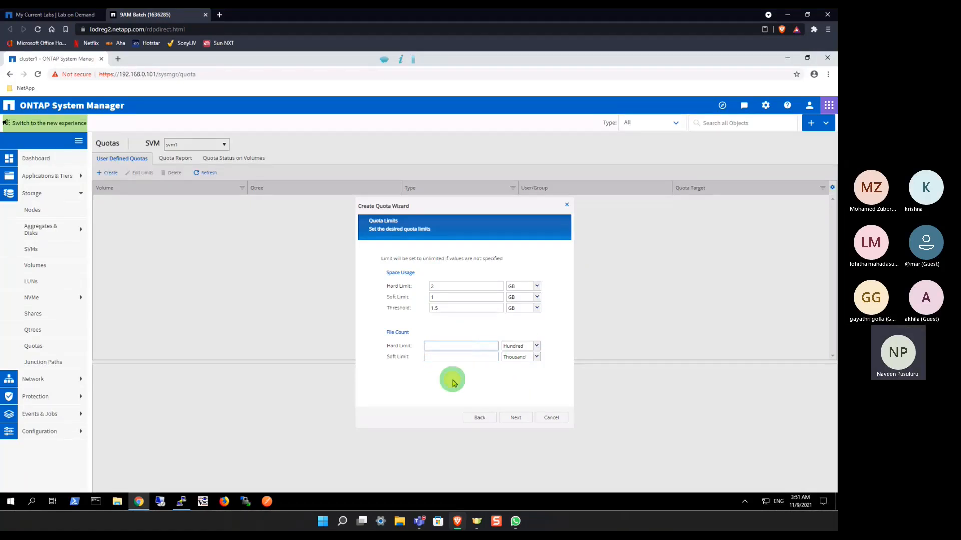
left_click(512, 419)
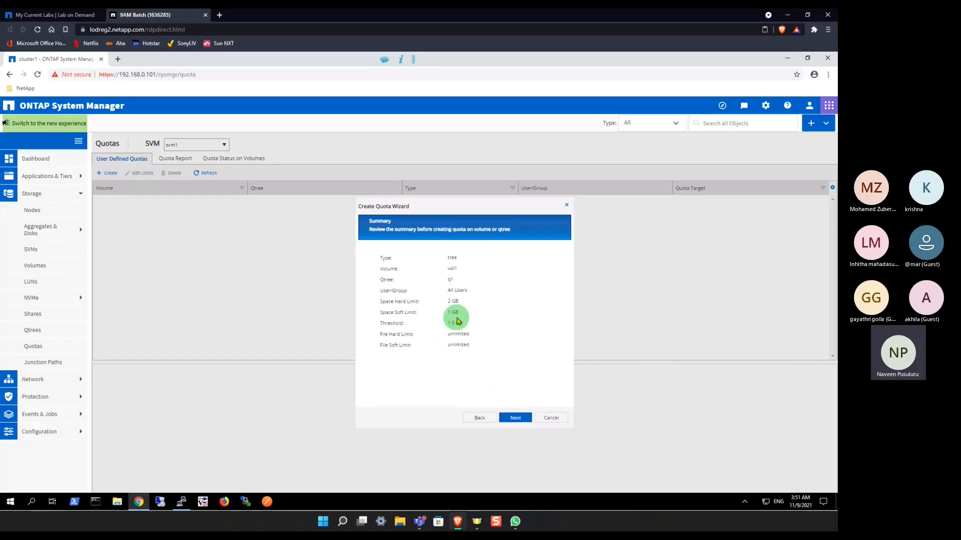
left_click(516, 418)
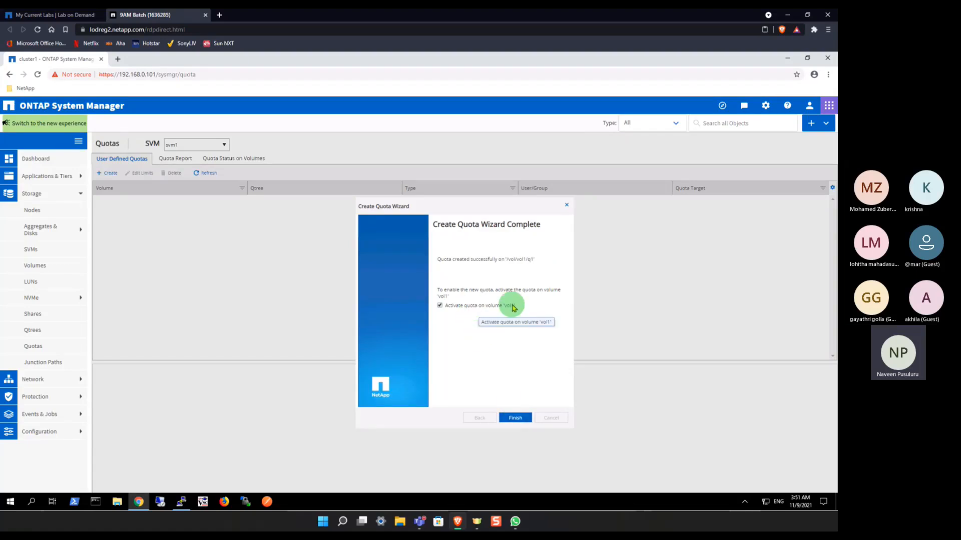
left_click(519, 415)
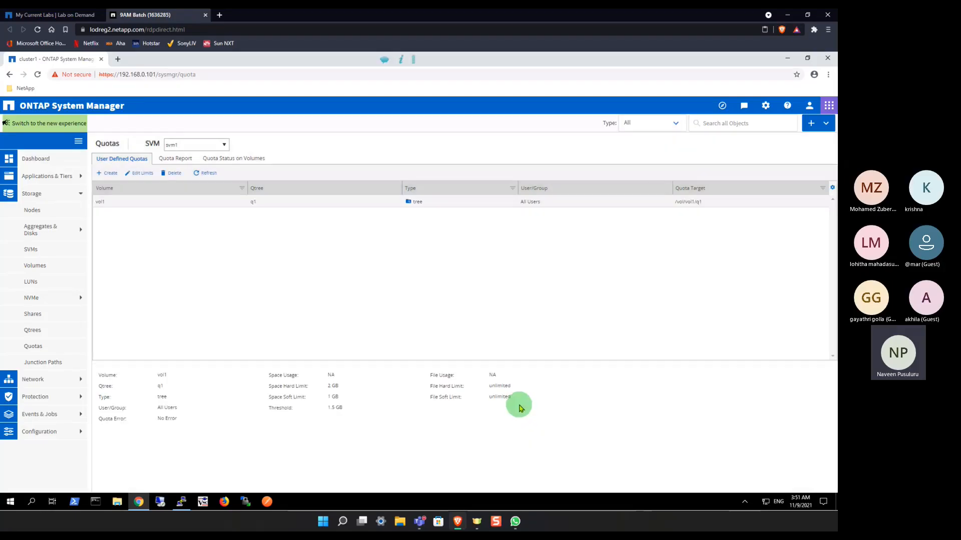
Step: Refresh the user-defined quotas and examine the q1 quota's type, user/group, quota error, space usage and space hard limit
left_click(205, 173)
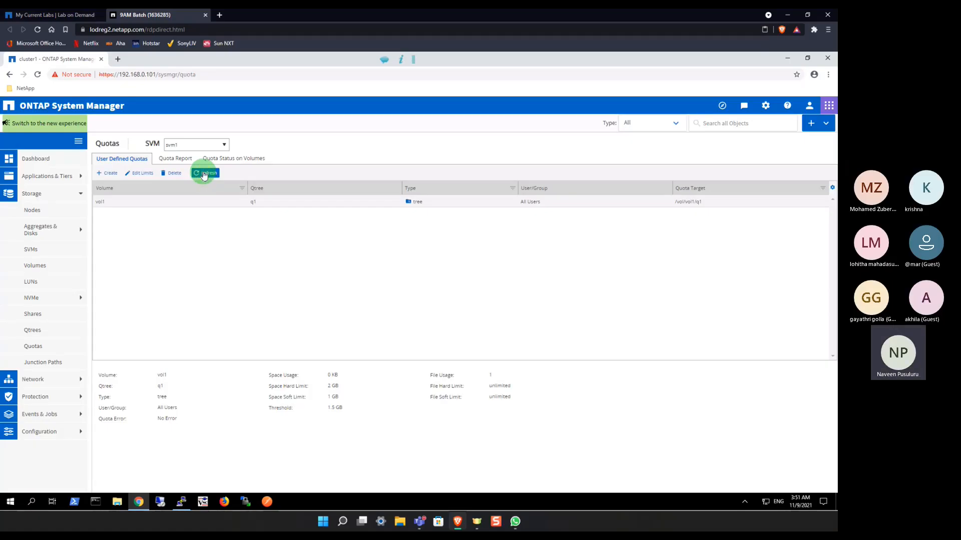
left_click(207, 173)
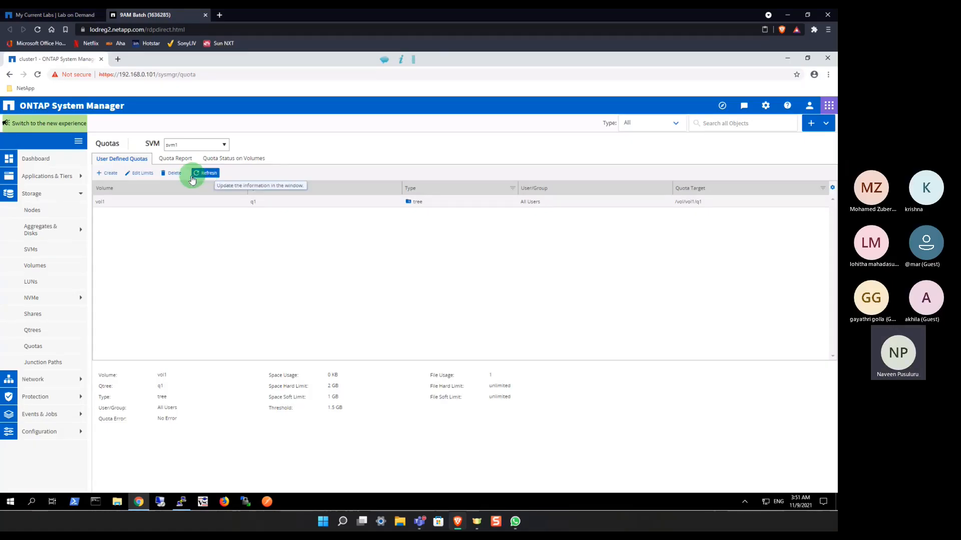
double_click(162, 397)
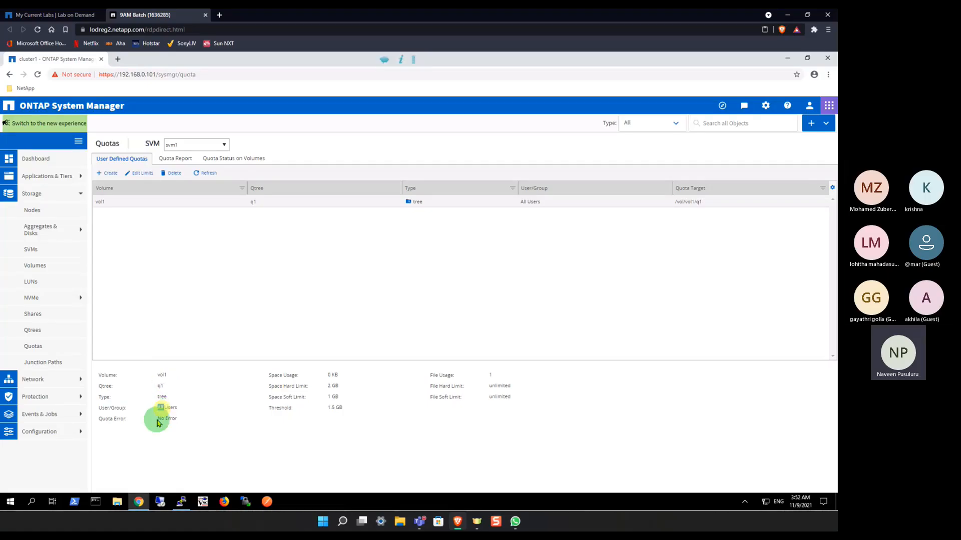
double_click(161, 408)
left_click(169, 410)
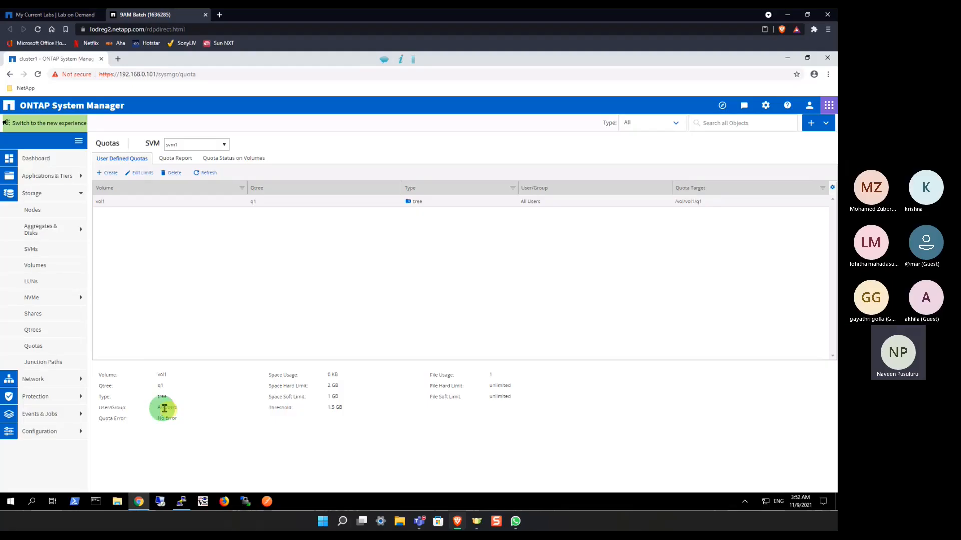
left_click_drag(159, 418, 181, 419)
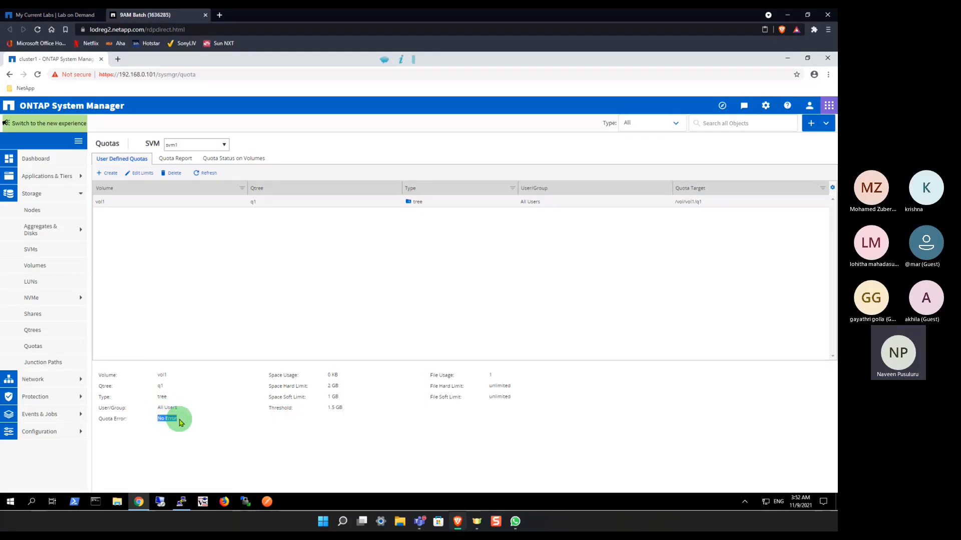
left_click(333, 377)
double_click(330, 388)
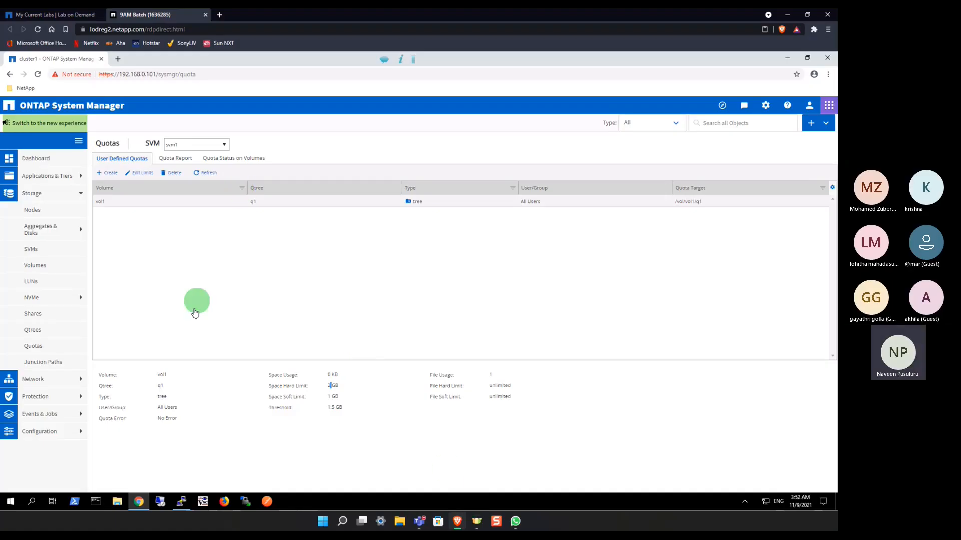
Step: Switch to the PuTTY session of cluster1 and add a few empty prompt lines
left_click(182, 501)
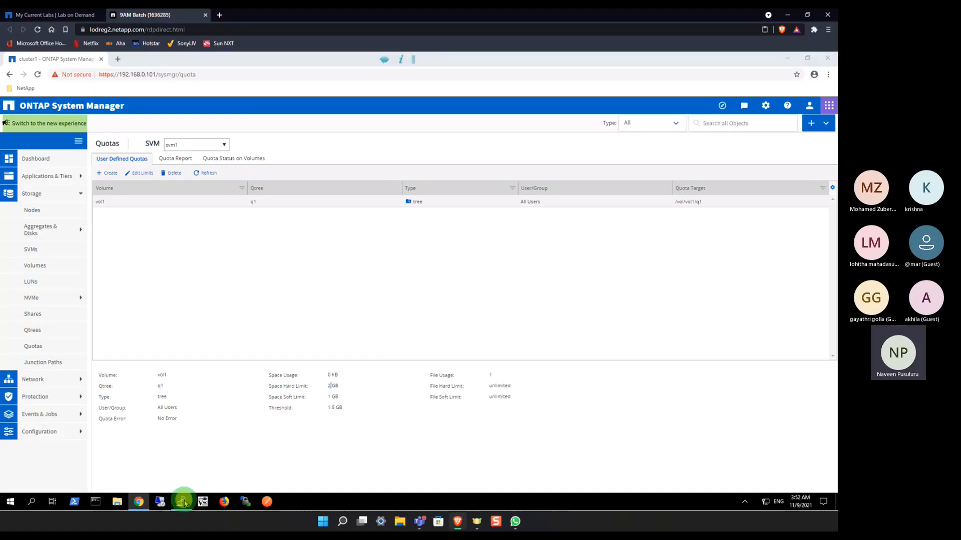
left_click(358, 408)
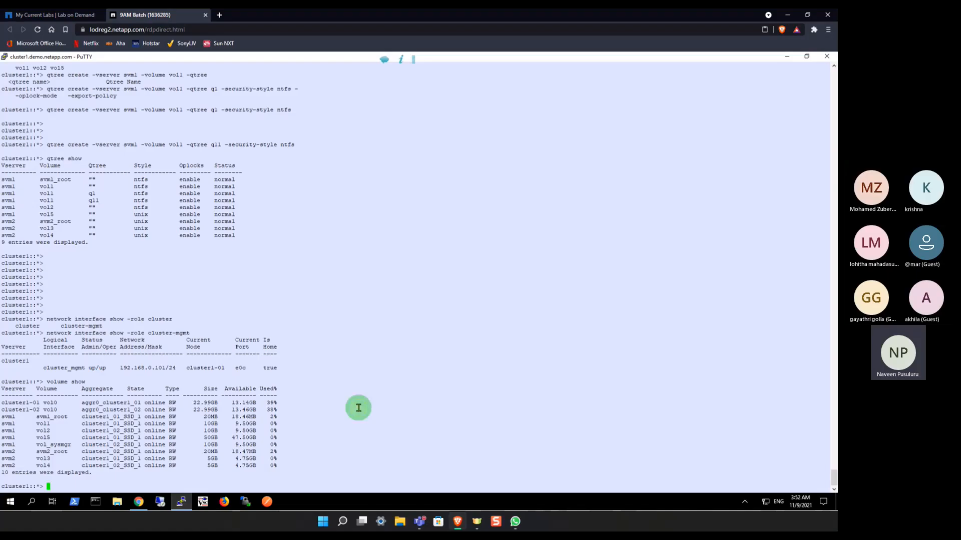
key("Return")
key("Return")
key("Return")
key("Return")
key("Return")
key("Return")
key("Return")
key("Return")
key("Return")
key("Return")
key("Return")
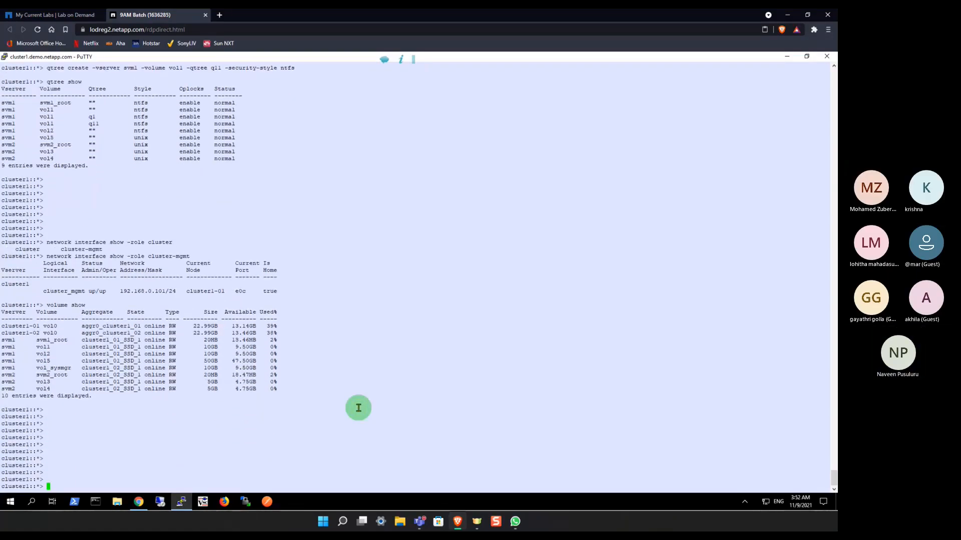
key("Return")
Step: List the subcommands available for the quota command at the cluster prompt
type("quo`")
key("Return")
type("qu")
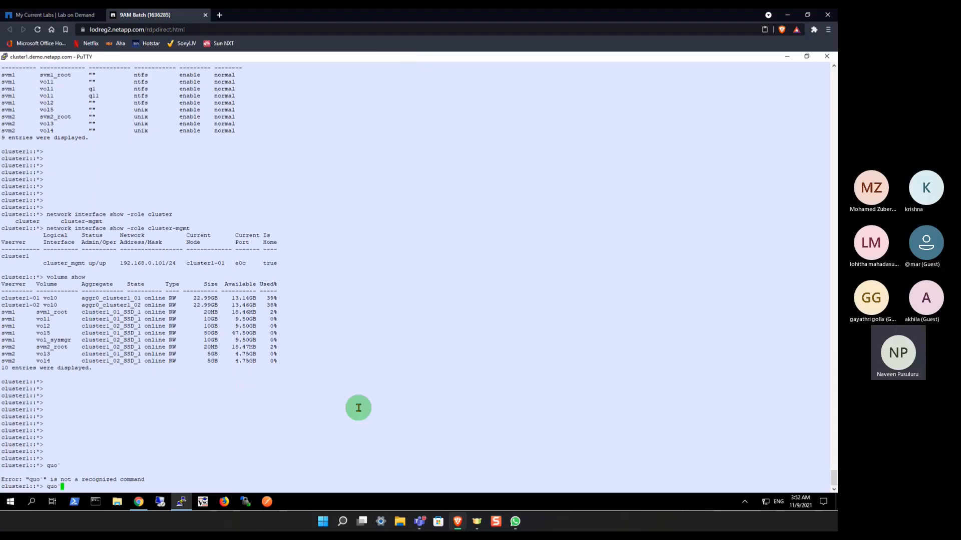
key("Tab")
key("Tab")
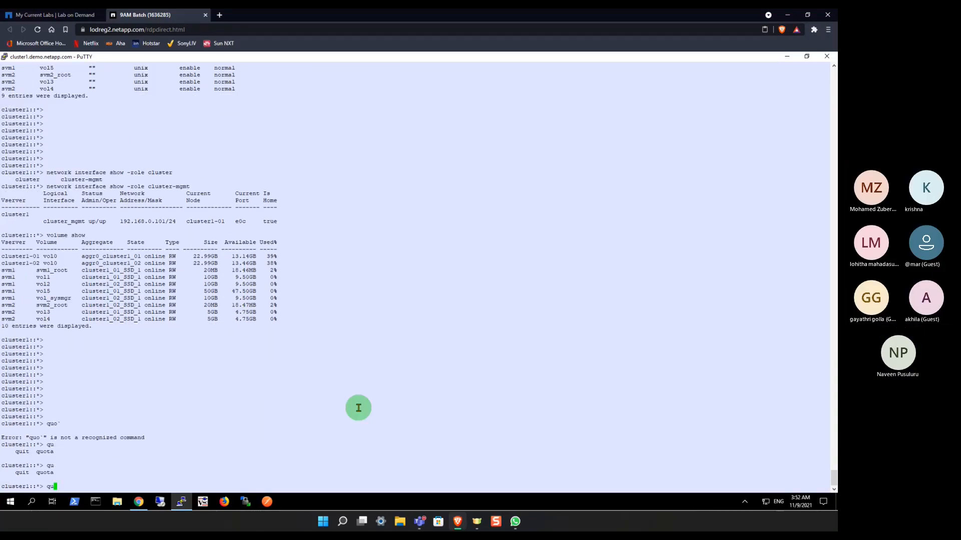
type("o")
key("Tab")
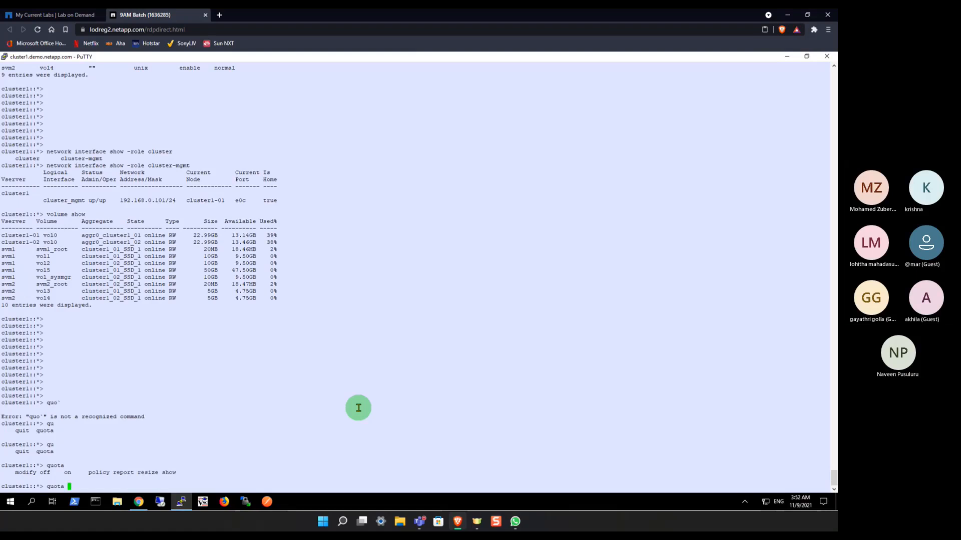
Step: Run quota report to view the quota usage and limits, followed by a few empty prompt lines
type("e")
key("Tab")
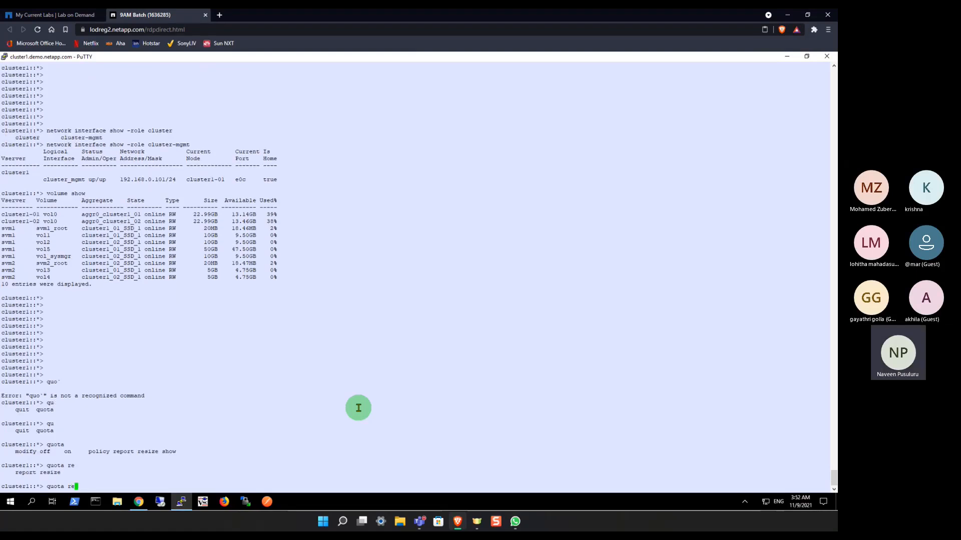
type("port")
key("Return")
key("Return")
key("Return")
key("Return")
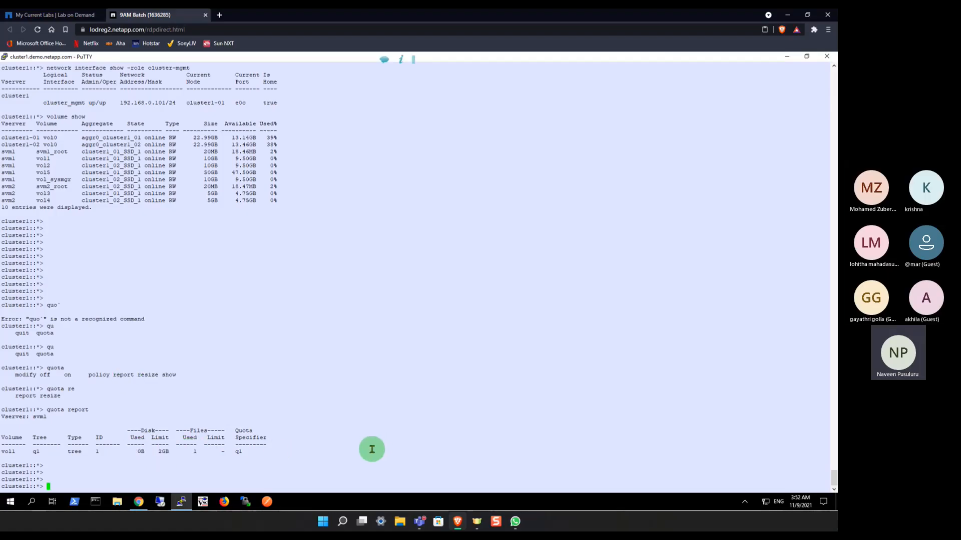
Step: Run quota show and highlight vol1 in the output to check its quota state
key("Tab")
type("sho")
key("Return")
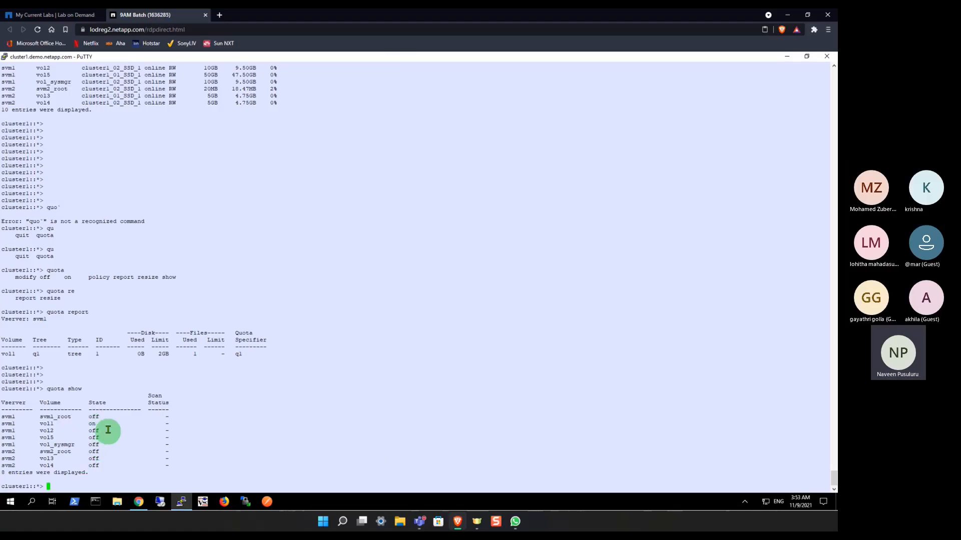
double_click(46, 424)
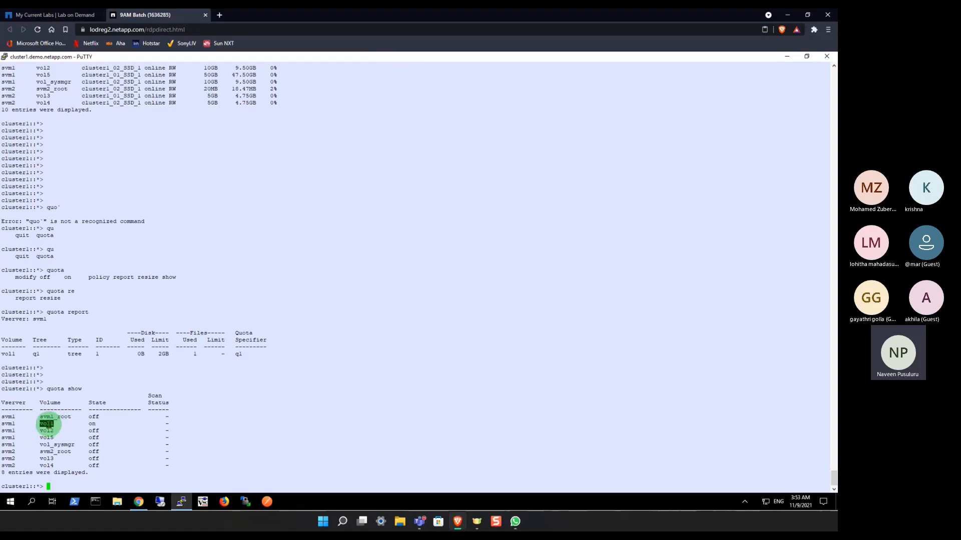
left_click(49, 425)
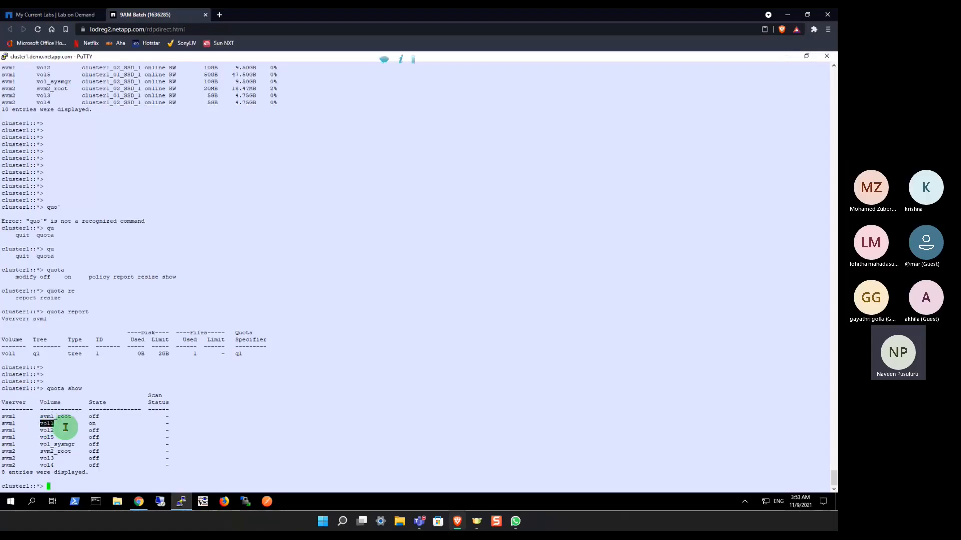
Step: Add a few empty prompt lines and list the quota subcommands again
key("Return")
key("Return")
key("Return")
key("Return")
key("Return")
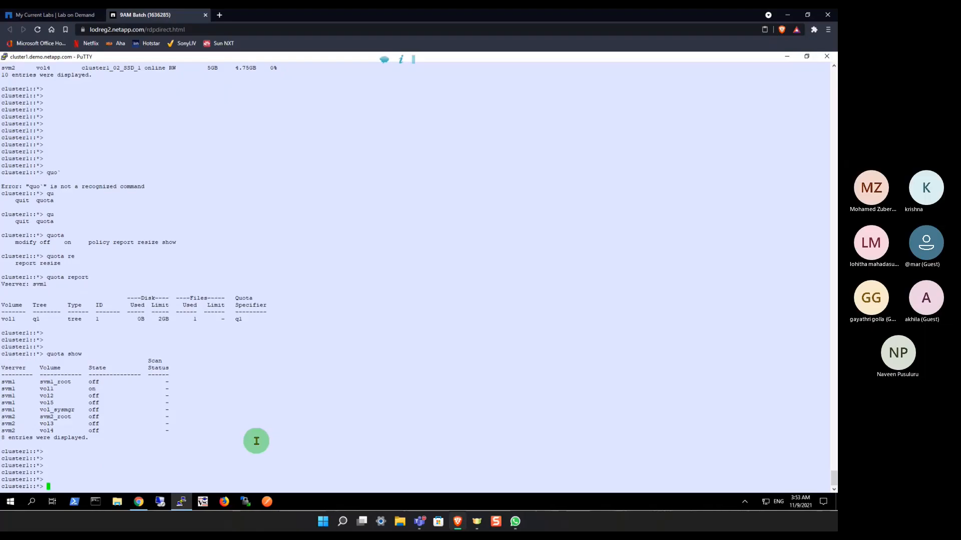
key("BackSpace")
type("quota")
key("Tab")
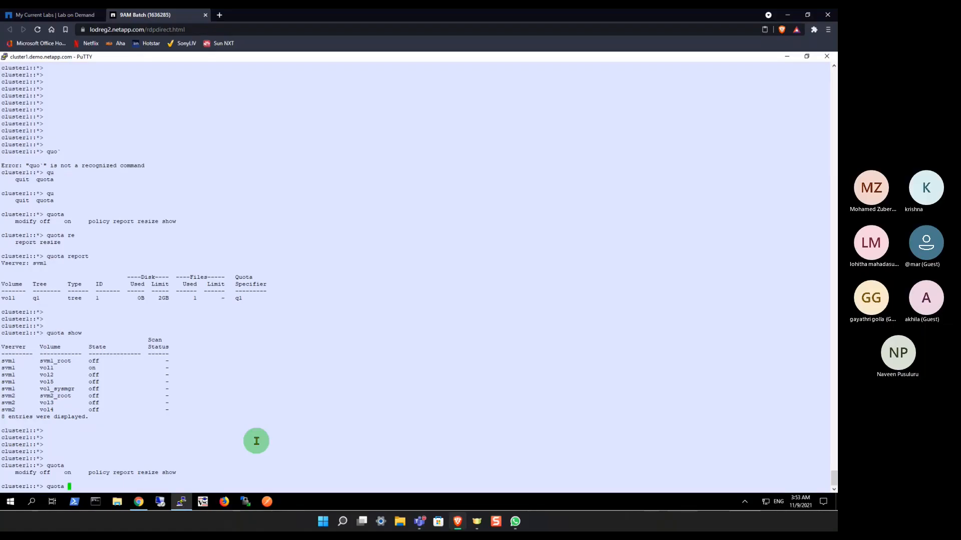
type("odify -vserver svm")
key("Tab")
type("1 -volume")
key("Tab")
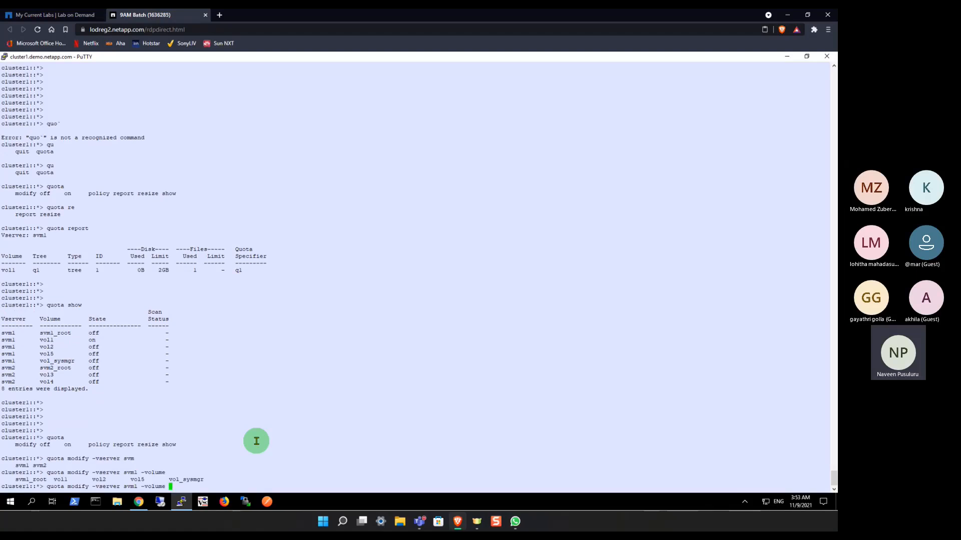
key("BackSpace")
key("BackSpace")
key("BackSpace")
key("BackSpace")
key("BackSpace")
key("BackSpace")
key("BackSpace")
key("BackSpace")
key("BackSpace")
key("BackSpace")
key("BackSpace")
key("BackSpace")
key("BackSpace")
key("BackSpace")
key("BackSpace")
key("BackSpace")
key("BackSpace")
key("BackSpace")
key("BackSpace")
key("BackSpace")
key("Return")
key("Return")
key("Return")
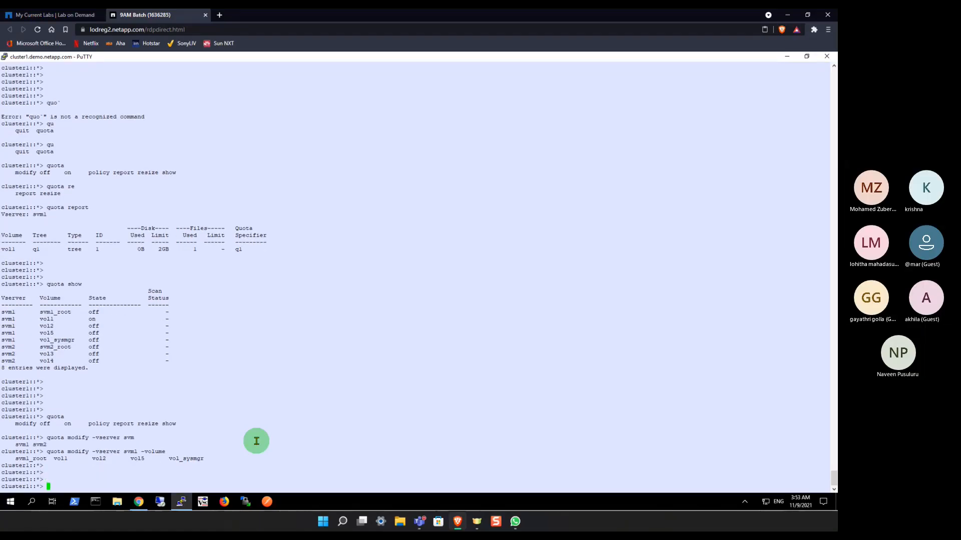
Step: Run quota policy show and highlight svm1's policy name in the output
type("quo")
key("Tab")
type("po")
key("Tab")
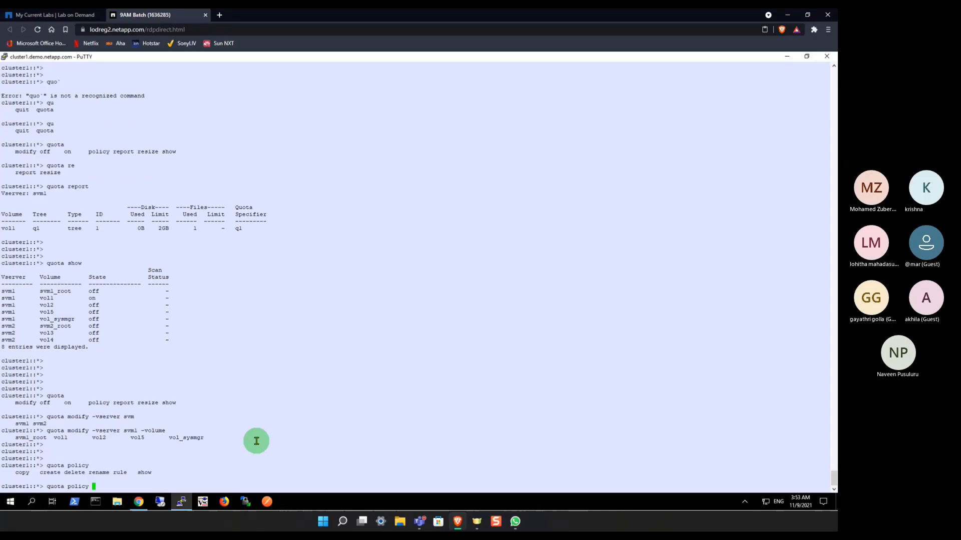
type("show")
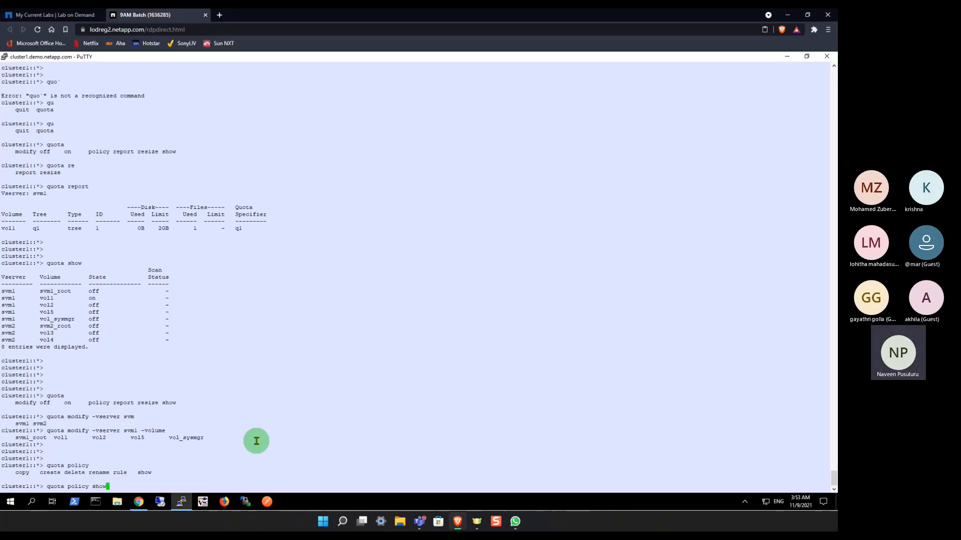
key("Return")
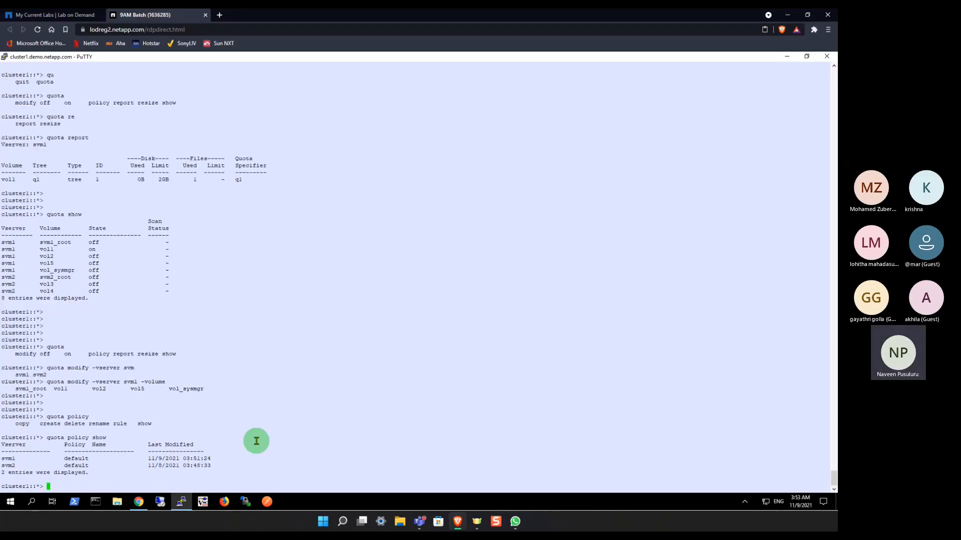
double_click(72, 460)
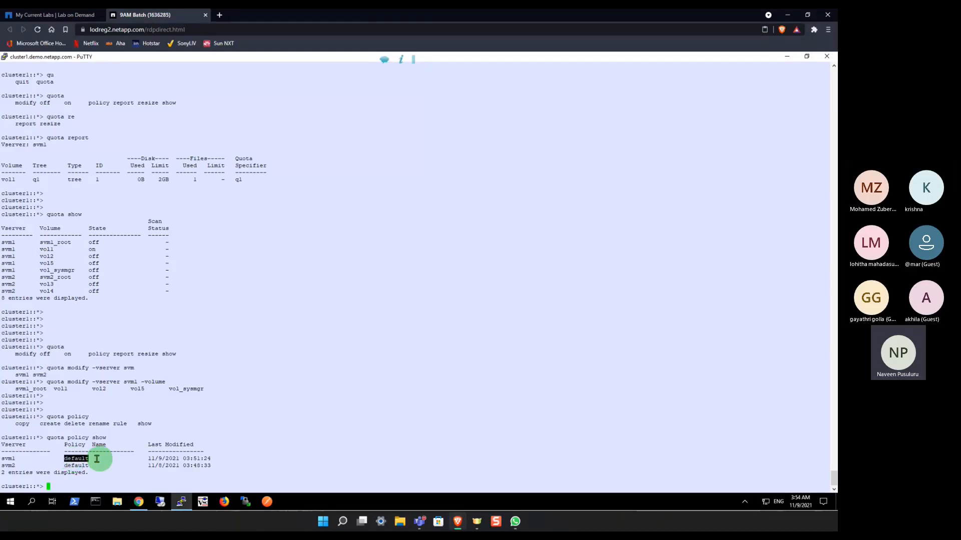
left_click(254, 447)
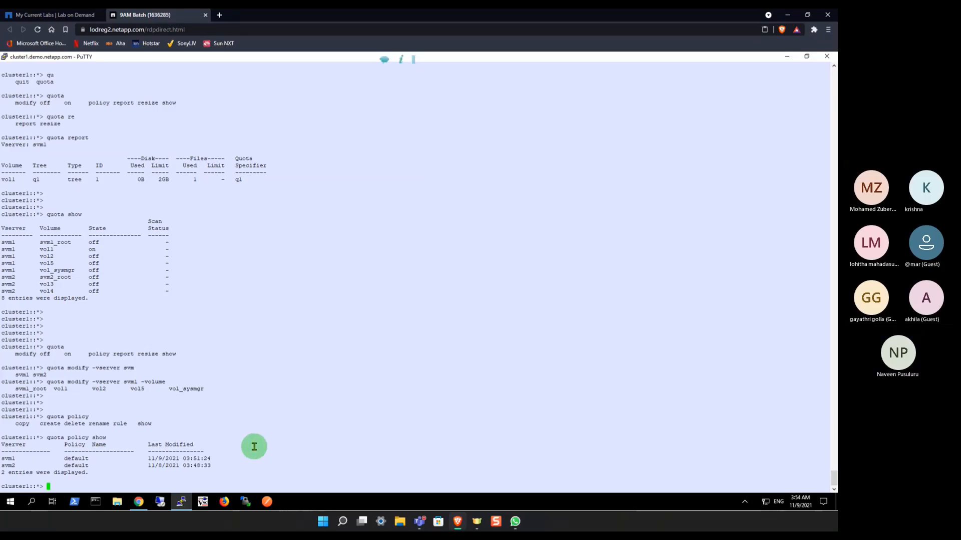
Step: List the available quota subcommands and the quota policy subcommands at the cluster prompt
type("u")
key("Tab")
key("Tab")
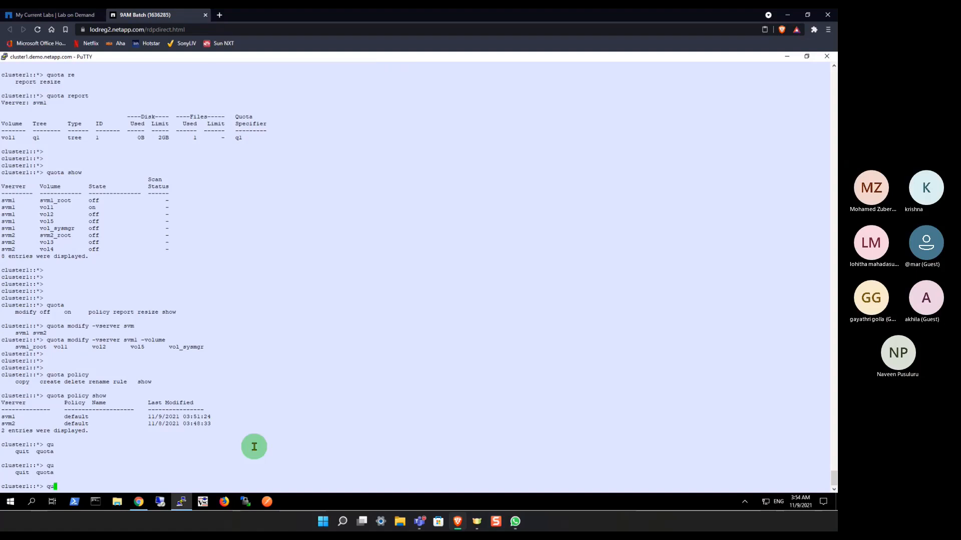
type("o")
key("Tab")
key("Tab")
type("po")
key("Tab")
key("Tab")
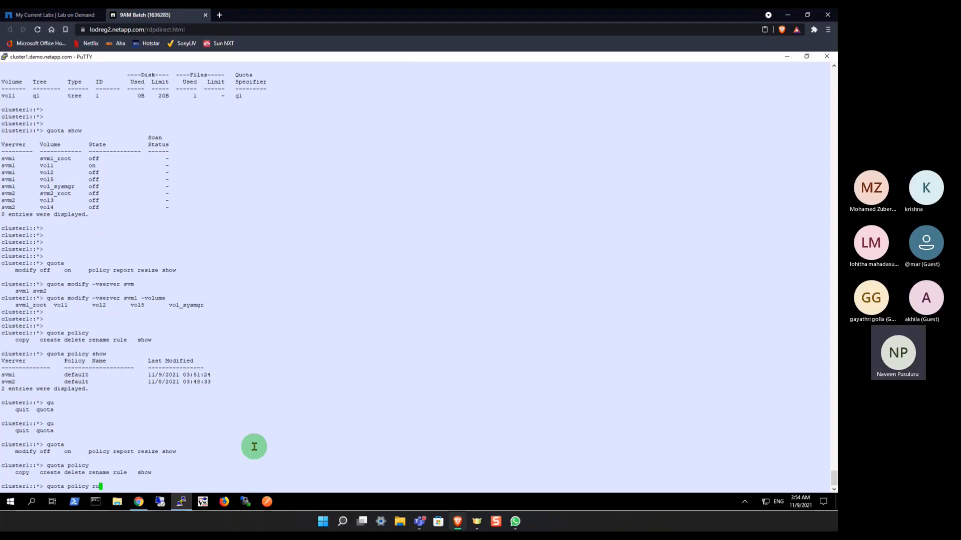
Step: List the quota policy rule subcommands and run quota policy rule show to view the existing rules
type("r")
key("Tab")
key("Tab")
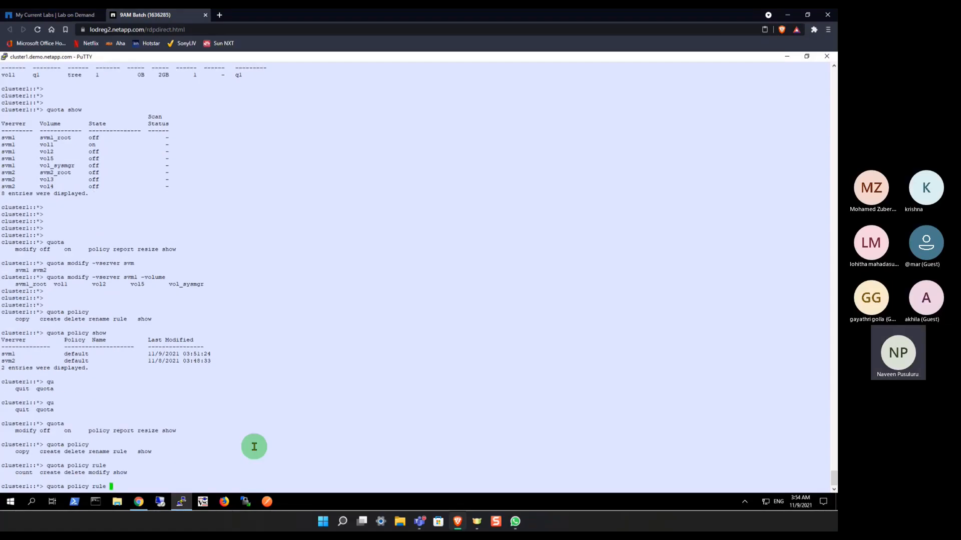
type("show")
key("Return")
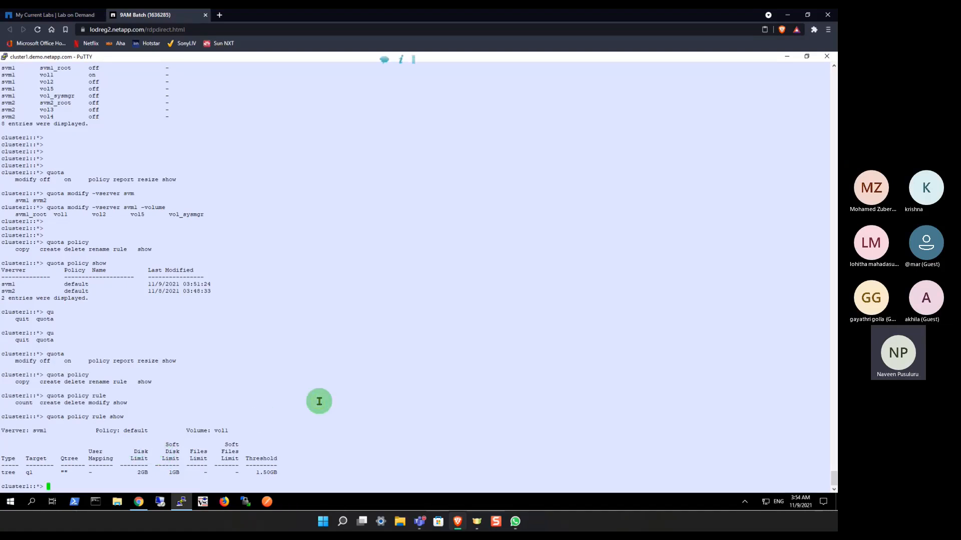
Step: Start a quota policy rule create command for vserver svm1 with policy name default, listing the volumes available for the rule
type("u")
key("Tab")
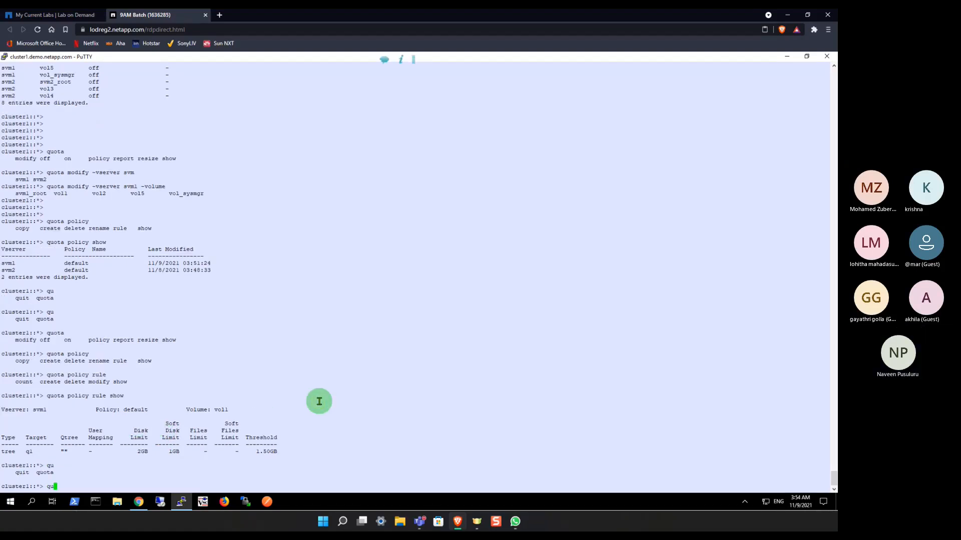
type("ota")
key("Tab")
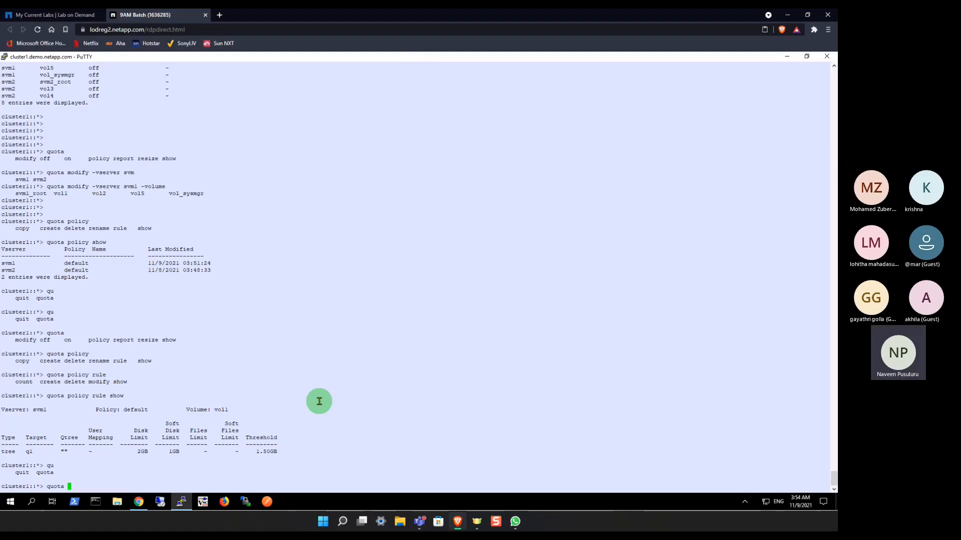
type("policy rule")
key("Tab")
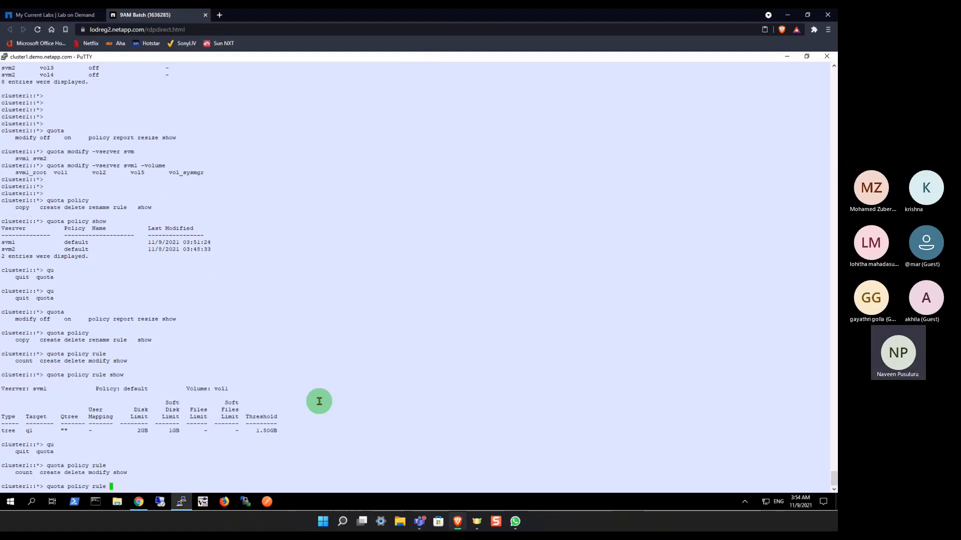
type("create")
key("Tab")
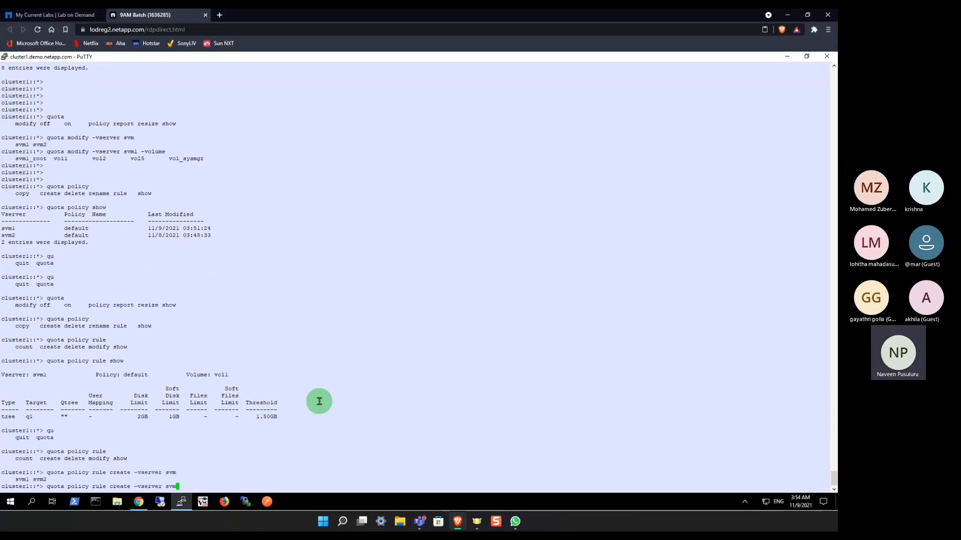
type("1")
key("Tab")
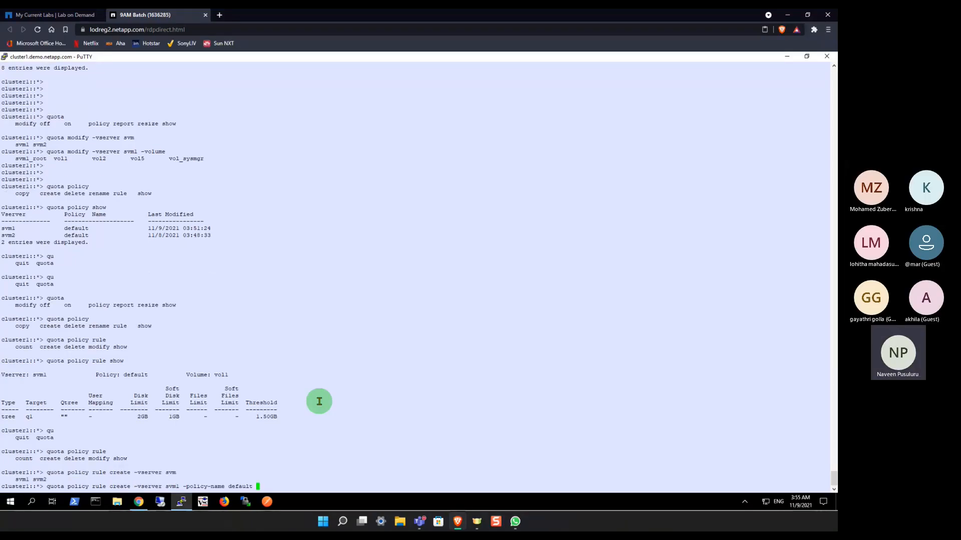
key("Tab")
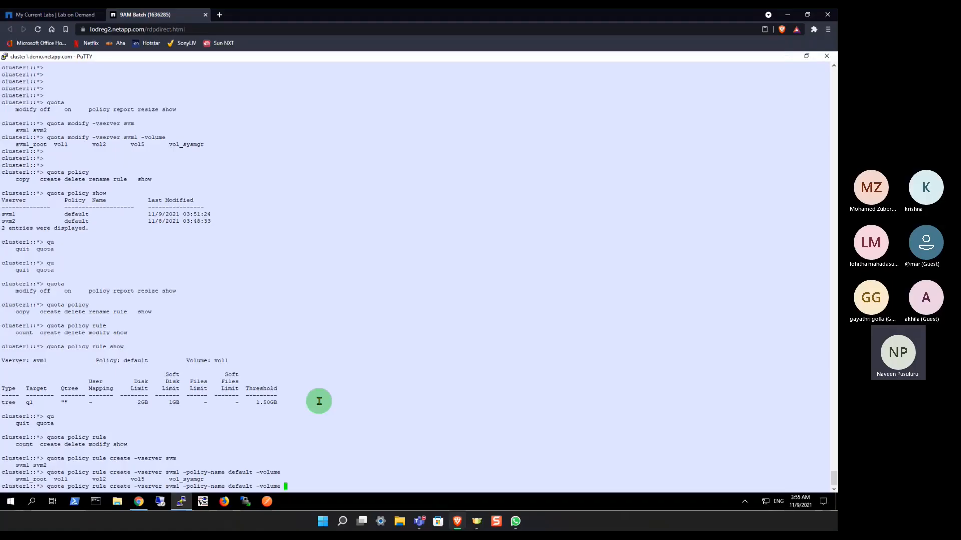
Step: Specify volume vol_sysmgr, type tree and target q11 in the quota policy rule create command
type("vol")
key("Tab")
key("Tab")
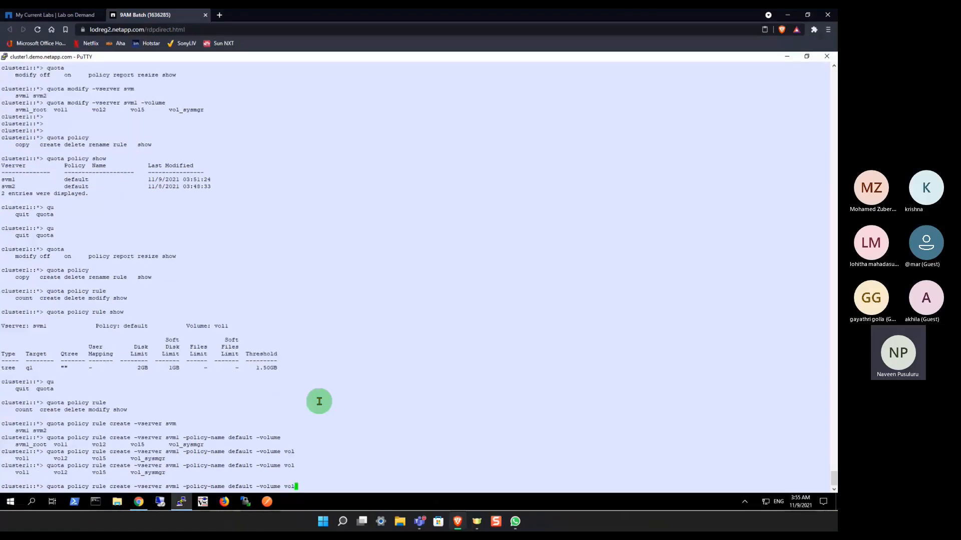
type("_sysmgr -type")
key("Tab")
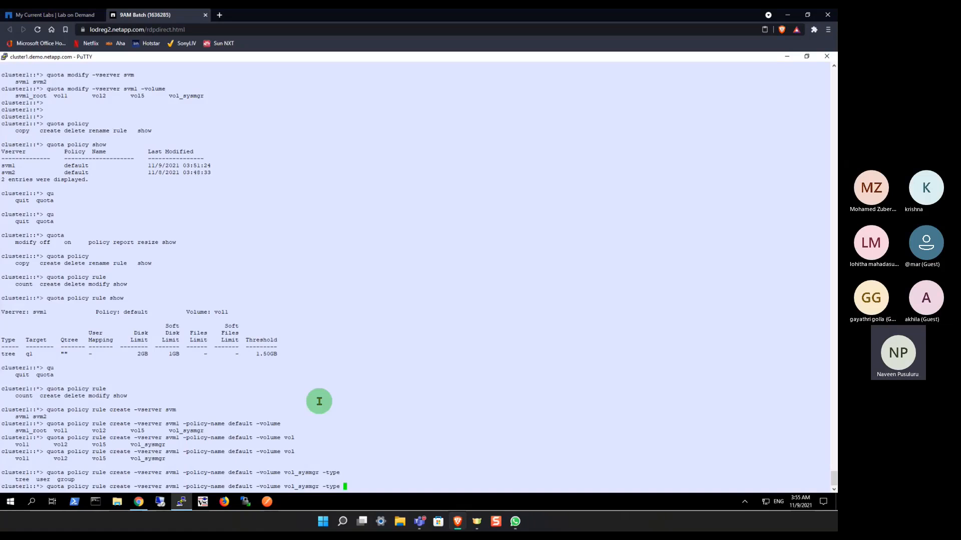
type("tree -target")
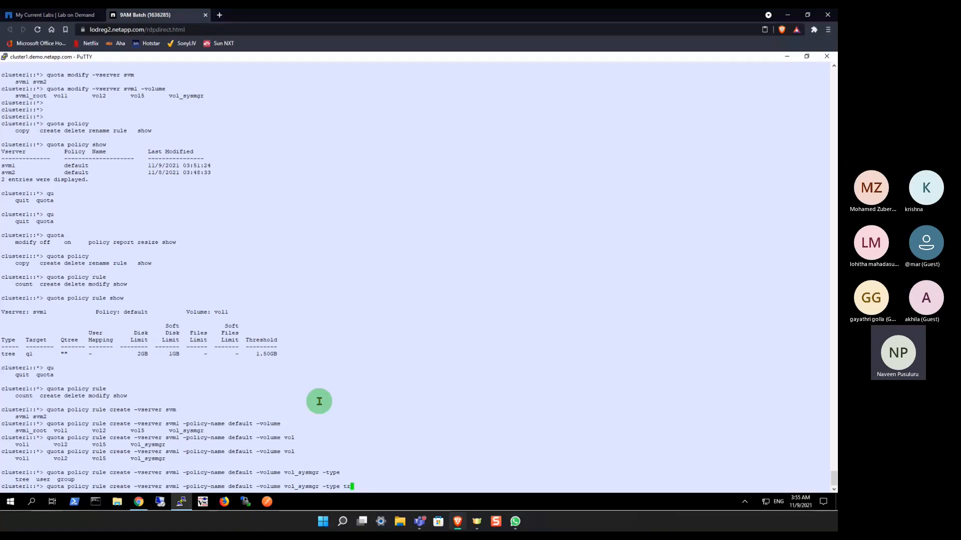
key("Tab")
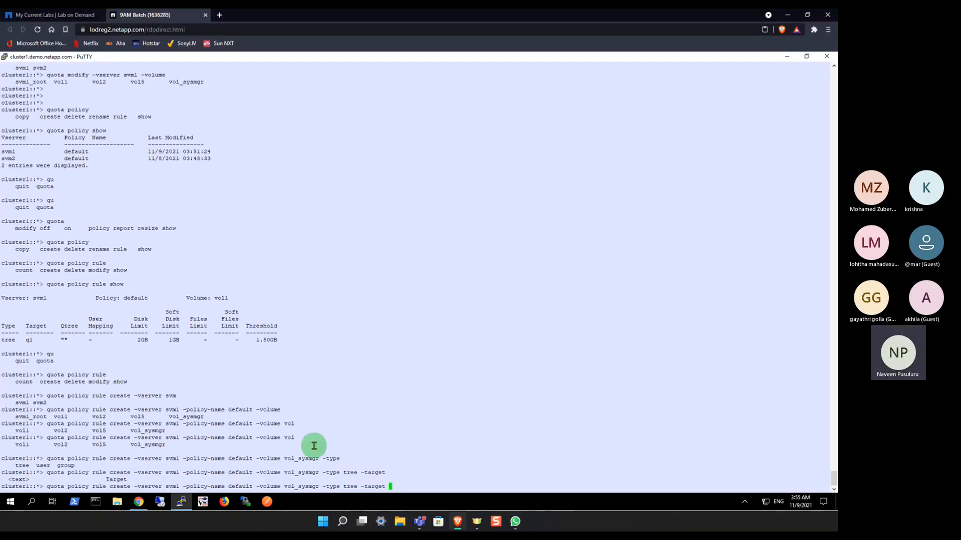
type("q11")
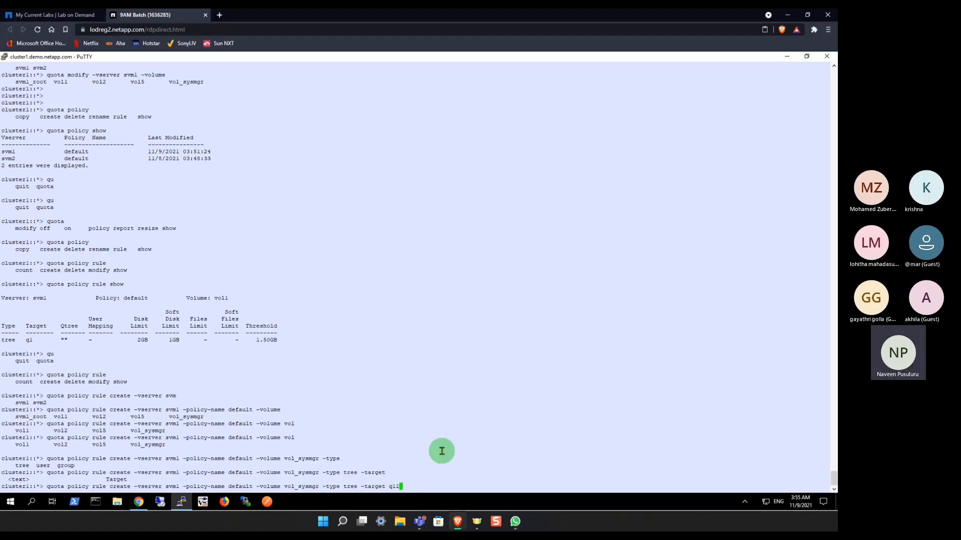
Step: List the remaining limit options and add a threshold of 1.5g to the quota rule command
type("-")
key("Tab")
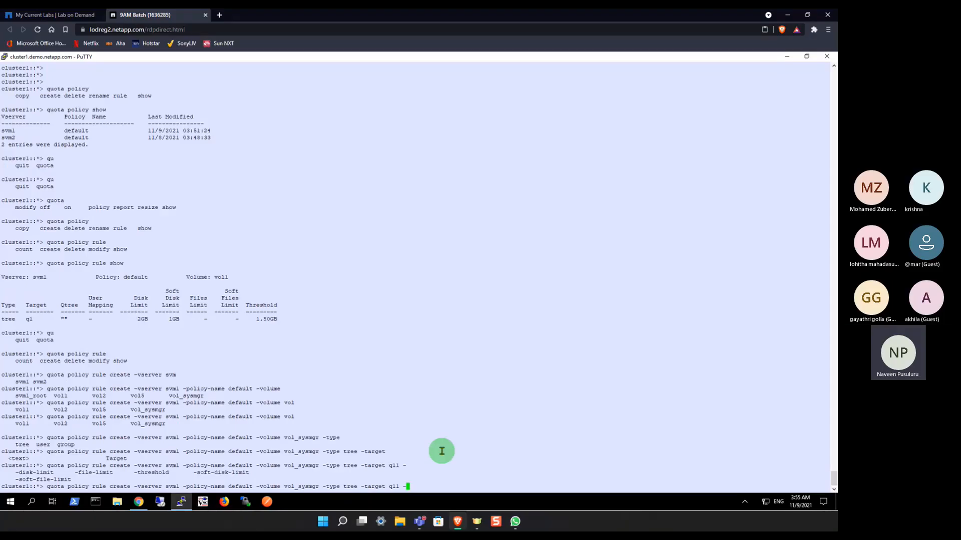
type("threshold")
key("Tab")
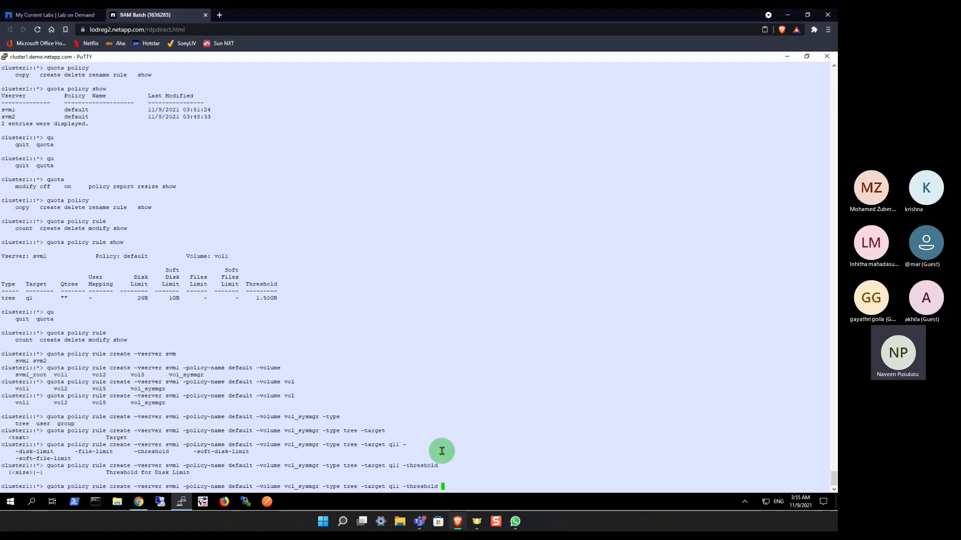
type("1.5g -soft")
Step: Add a soft disk limit of 1g to the quota rule command
key("Tab")
key("Tab")
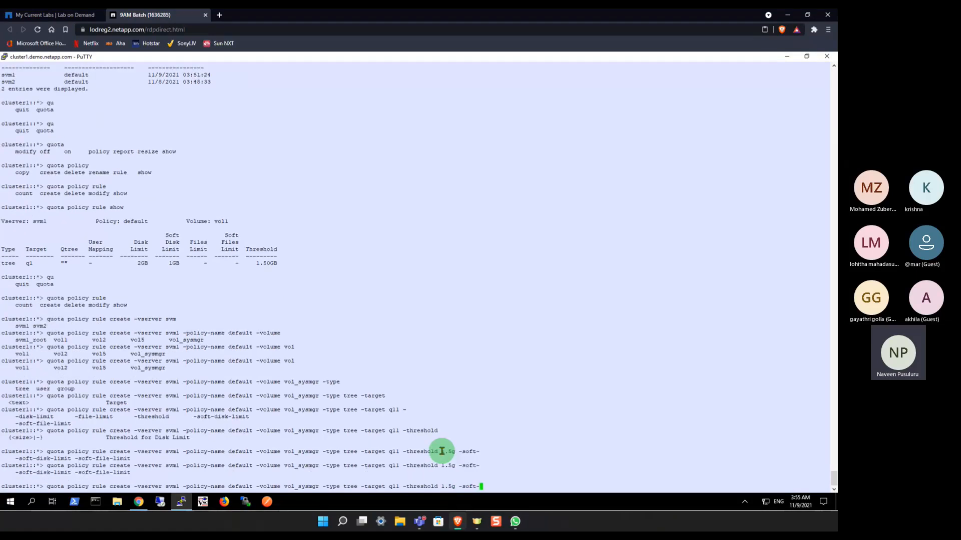
key("BackSpace")
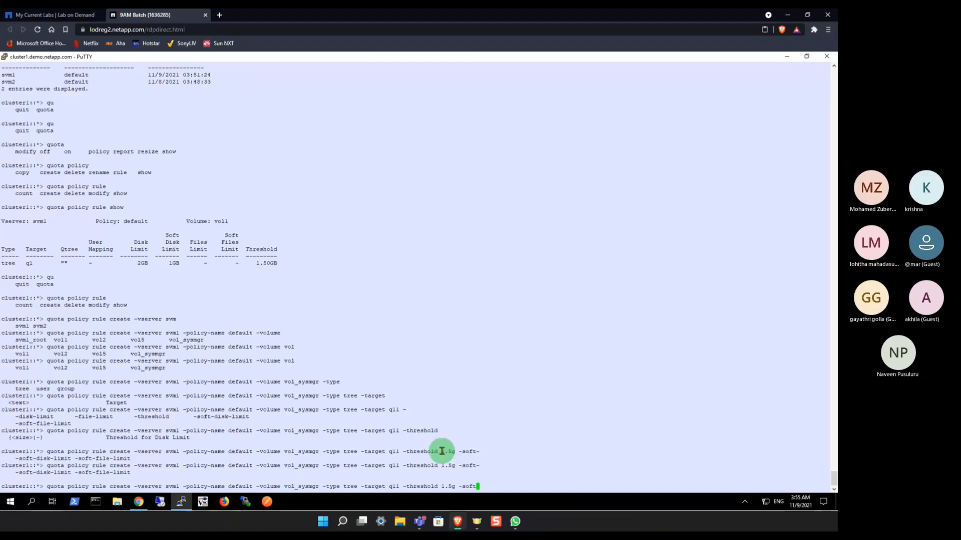
type("-l")
key("Tab")
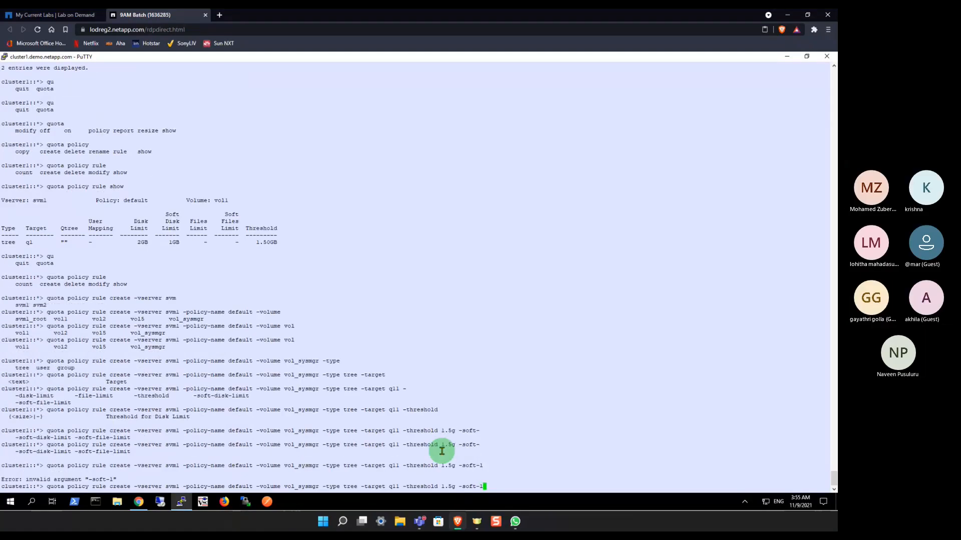
key("BackSpace")
key("Tab")
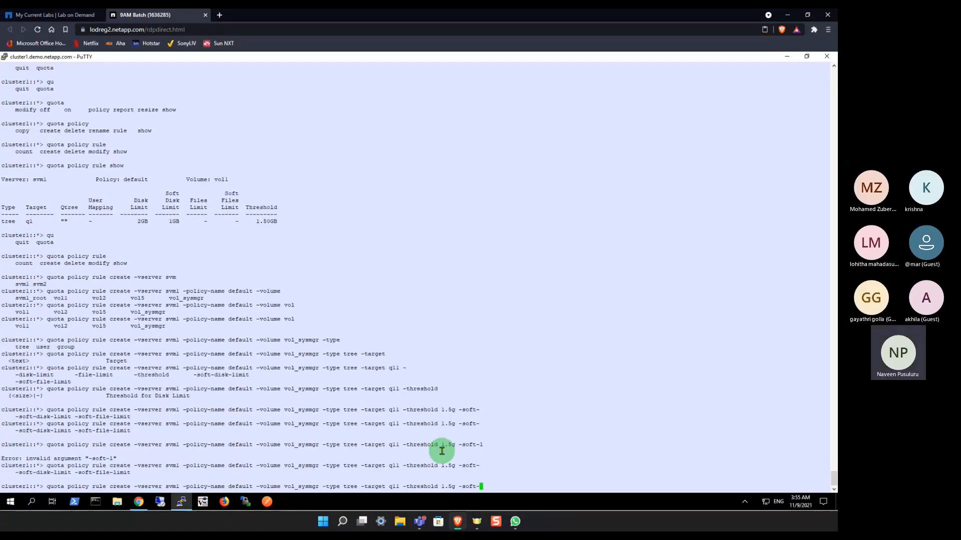
type("d")
key("Tab")
key("Tab")
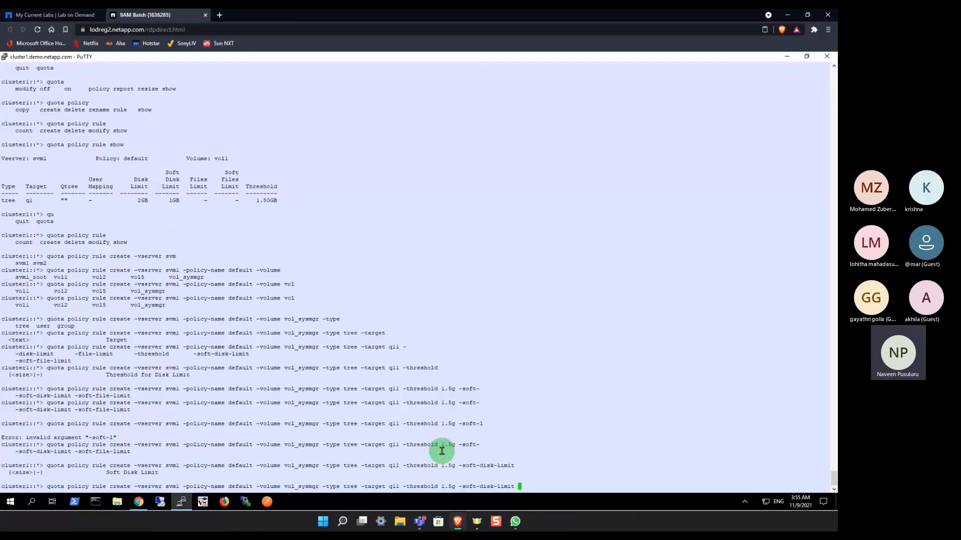
type("1g -h")
Step: Add a disk limit of 2g and run the quota policy rule create command for target q11
key("Return")
key("BackSpace")
key("Tab")
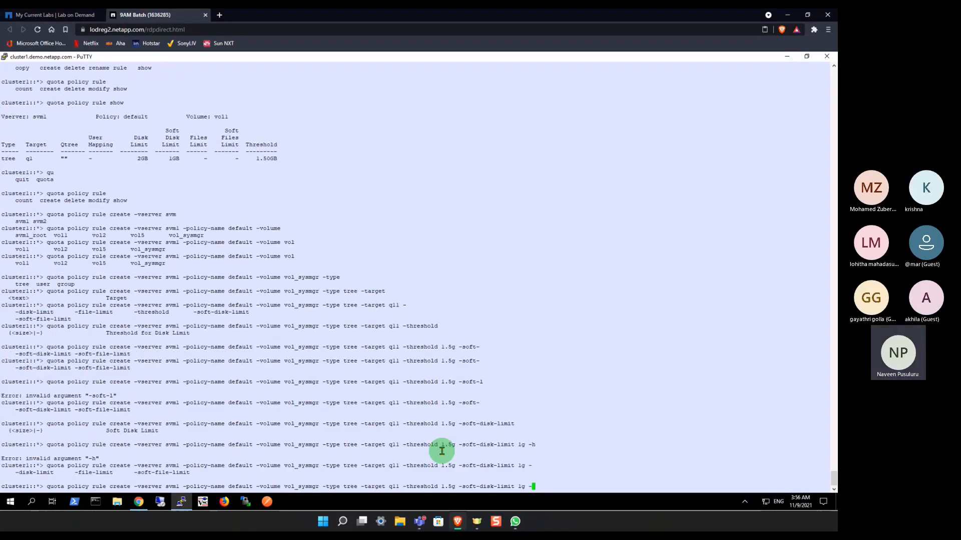
type("d")
key("Tab")
key("Tab")
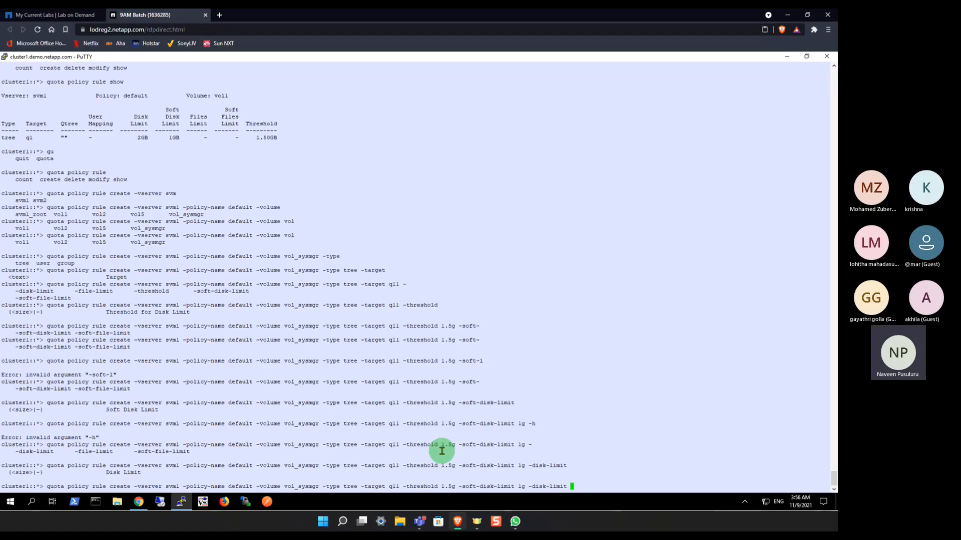
type("2g -")
key("Tab")
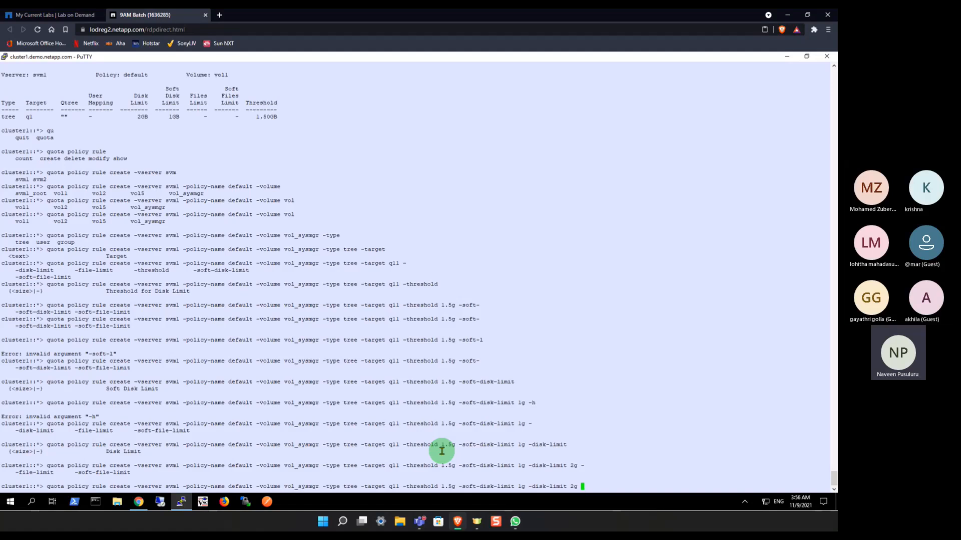
key("Return")
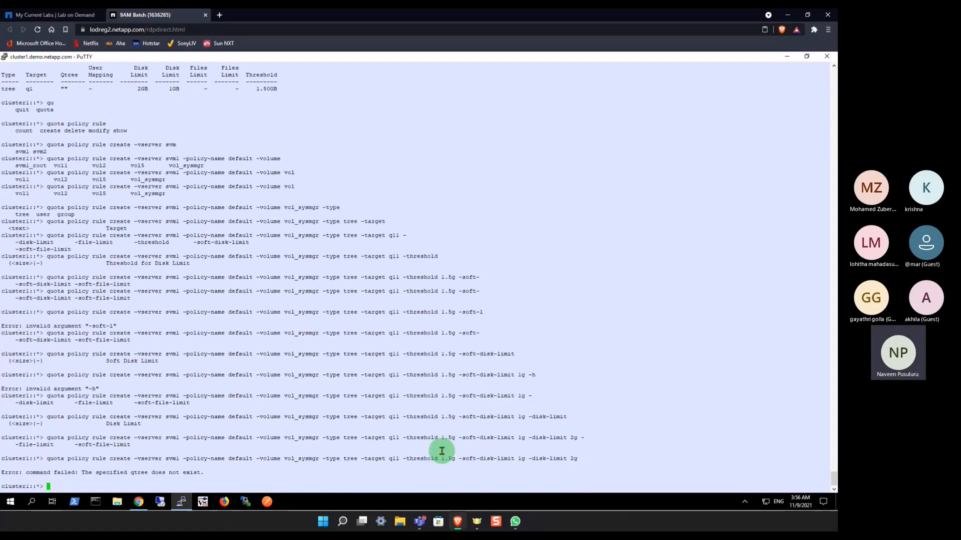
Step: Run qtree show to check which qtrees exist on each volume
type("qtree show")
key("Return")
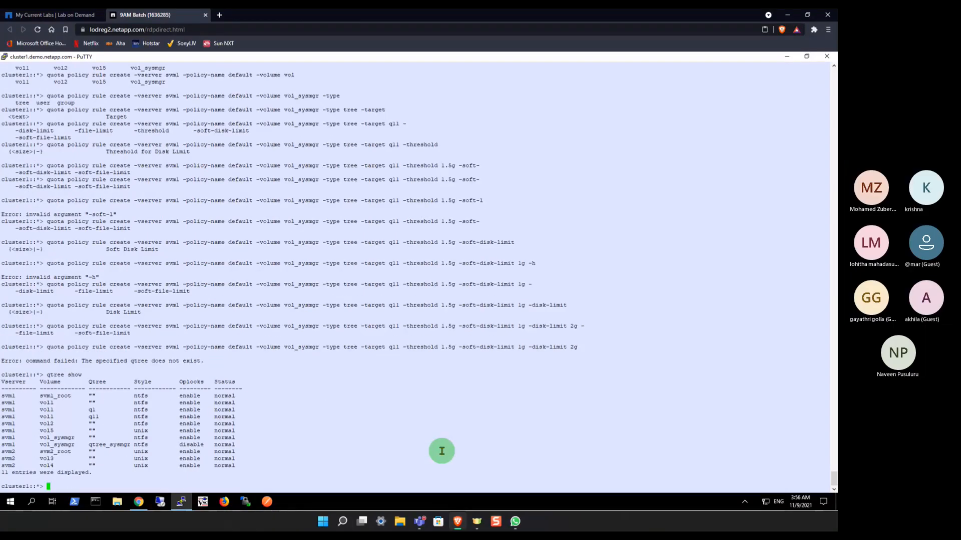
Step: Recall the quota rule create command, replace its target with qtree_sysmgr copied from the qtree list, and run it, followed by empty prompt lines
key("Up")
key("Up")
key("Left")
key("Left")
key("Left")
key("Left")
key("Left")
key("Left")
key("Left")
key("Left")
key("Left")
key("Left")
key("Left")
key("Left")
key("Left")
key("Left")
key("Left")
key("Left")
key("Left")
key("Left")
key("Left")
key("Left")
key("Left")
key("Left")
key("Left")
key("Left")
key("Left")
key("Left")
key("Left")
key("Left")
key("Left")
key("Left")
key("Left")
key("Left")
key("Left")
key("Left")
key("Left")
key("Left")
key("Left")
key("Left")
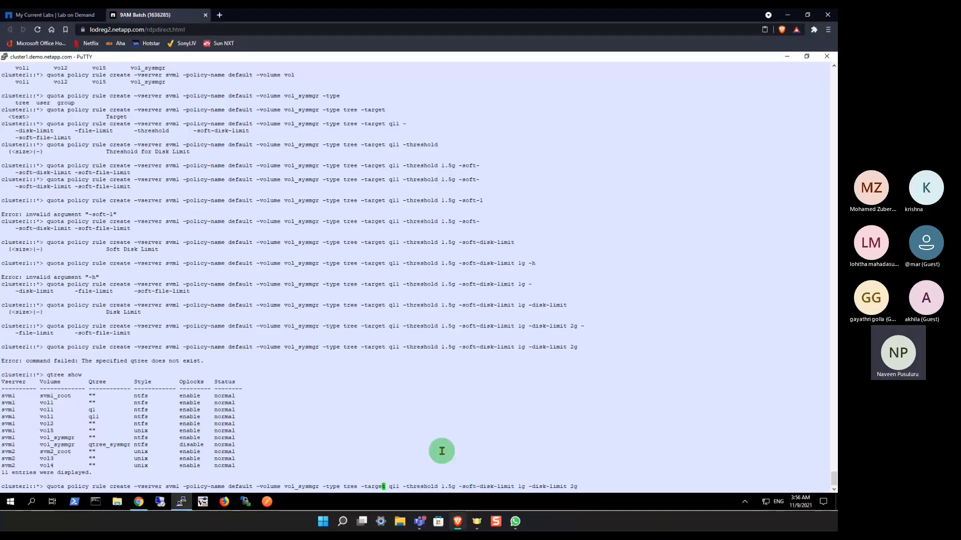
key("Right")
key("Right")
key("Delete")
key("Delete")
key("Delete")
key("Delete")
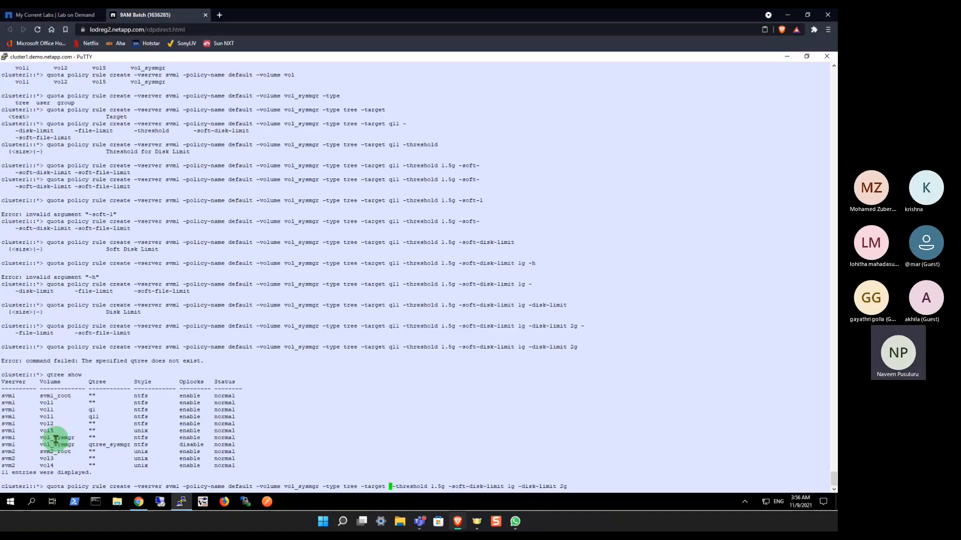
double_click(103, 444)
right_click(322, 410)
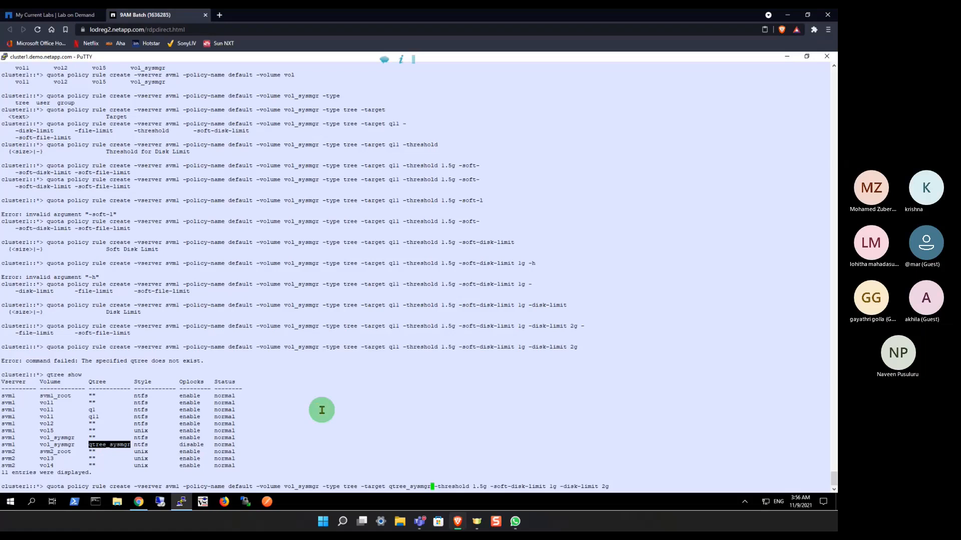
key("Return")
key("Return")
key("Return")
key("Return")
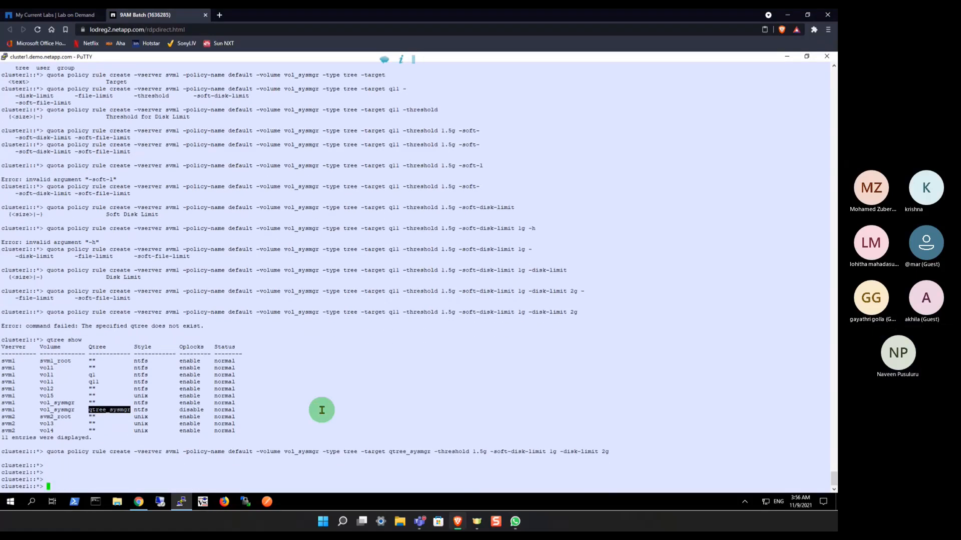
Step: Run qtree show again to review the qtrees after creating the rule
type("qtree ")
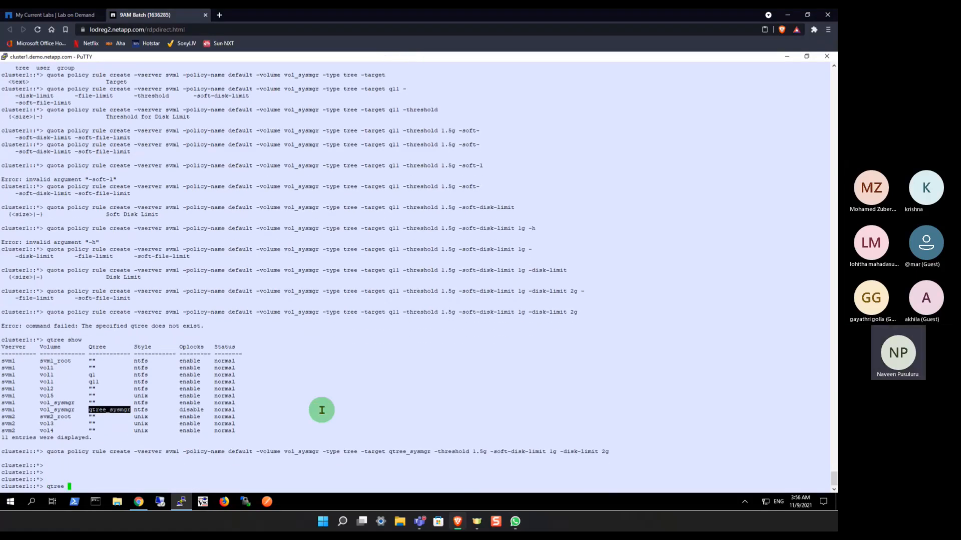
type("show")
key("Return")
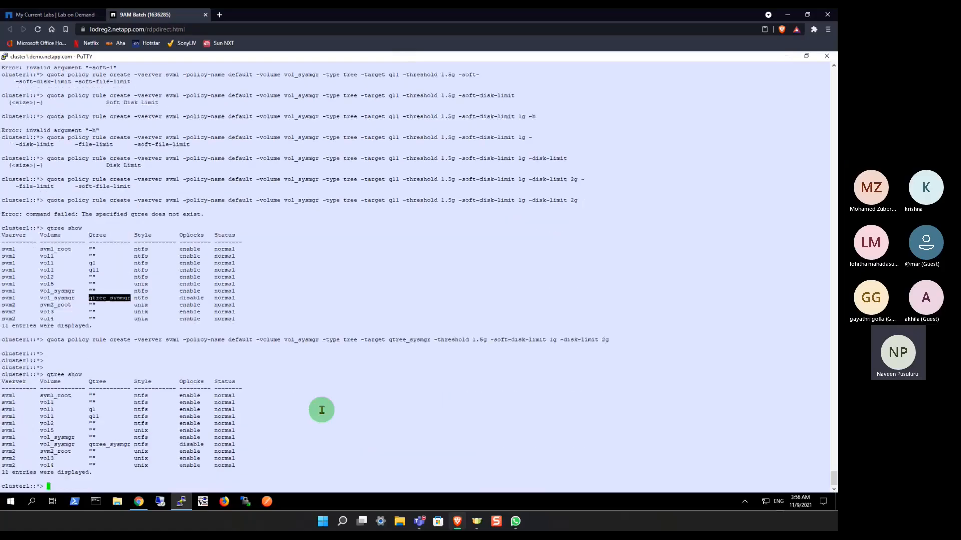
Step: Add empty prompt lines and run quota show to check the quota state of each volume
key("Return")
key("Return")
type("quota ")
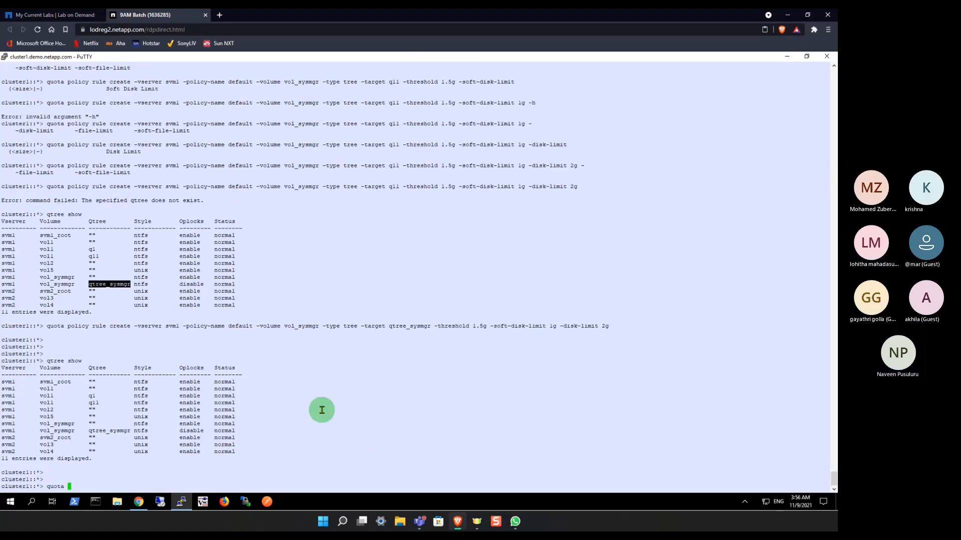
type("show")
key("Return")
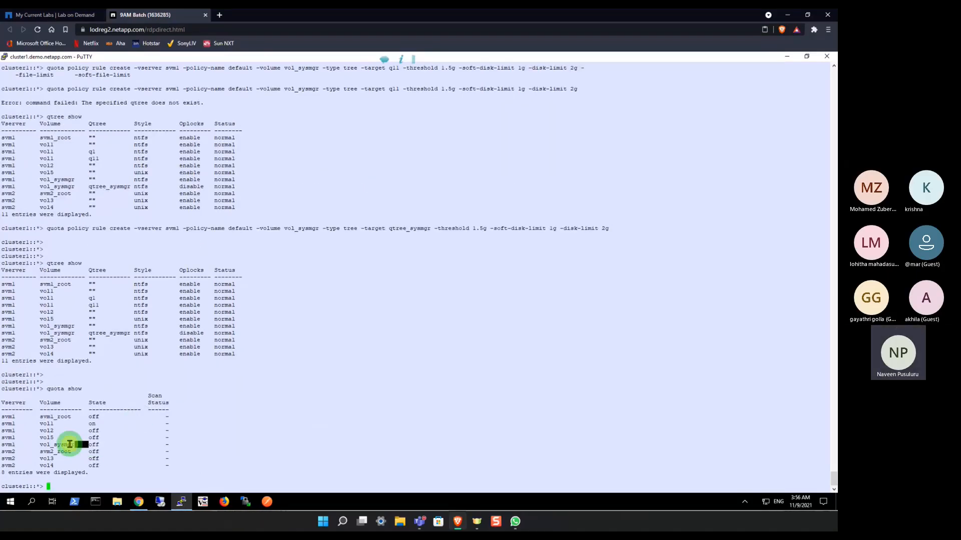
Step: Turn quotas on for volume vol_sysmgr in vserver svm1 with the quota on command, copying the volume name from the completion list
double_click(70, 445)
key("ctrl+c")
left_click(94, 444)
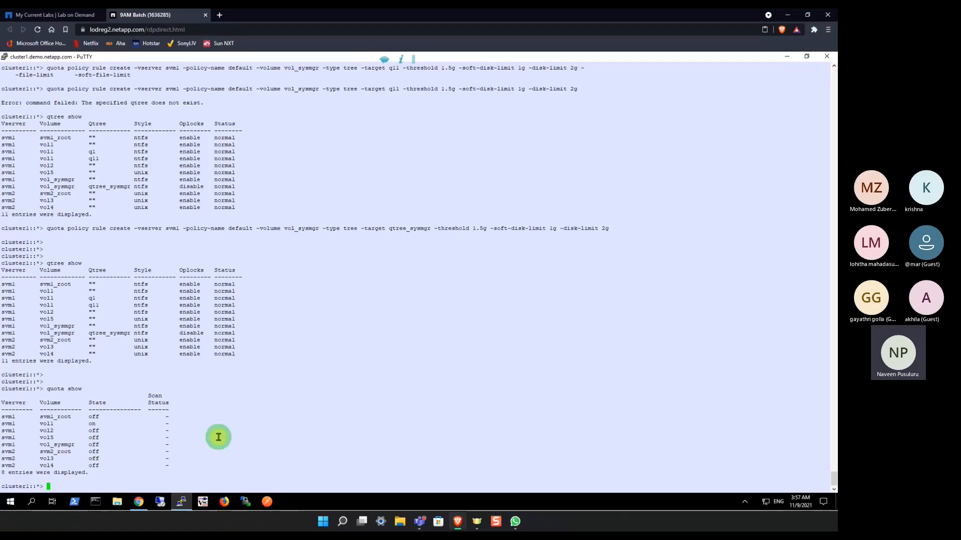
type("quota")
key("Tab")
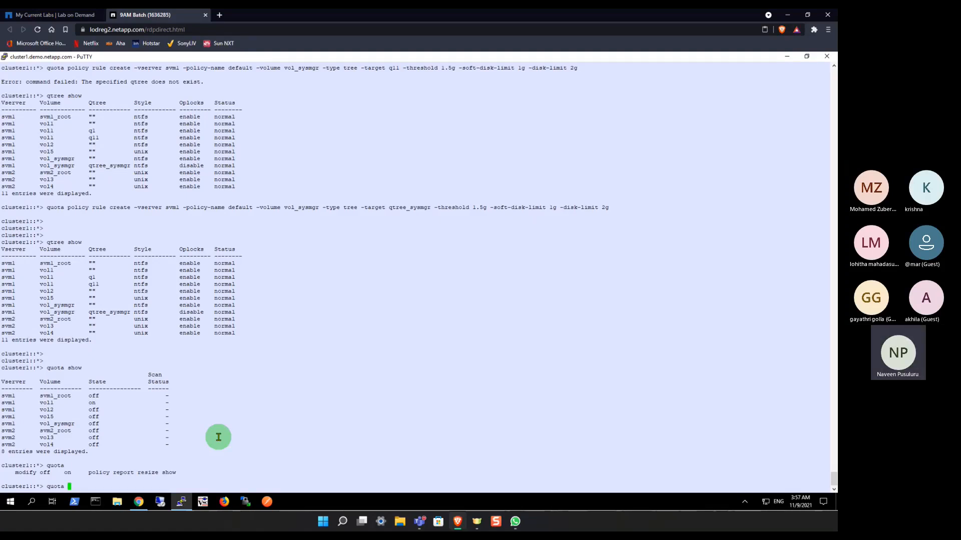
type("on -vserver svm")
key("Tab")
key("Tab")
type("1")
key("Tab")
double_click(189, 482)
right_click(298, 427)
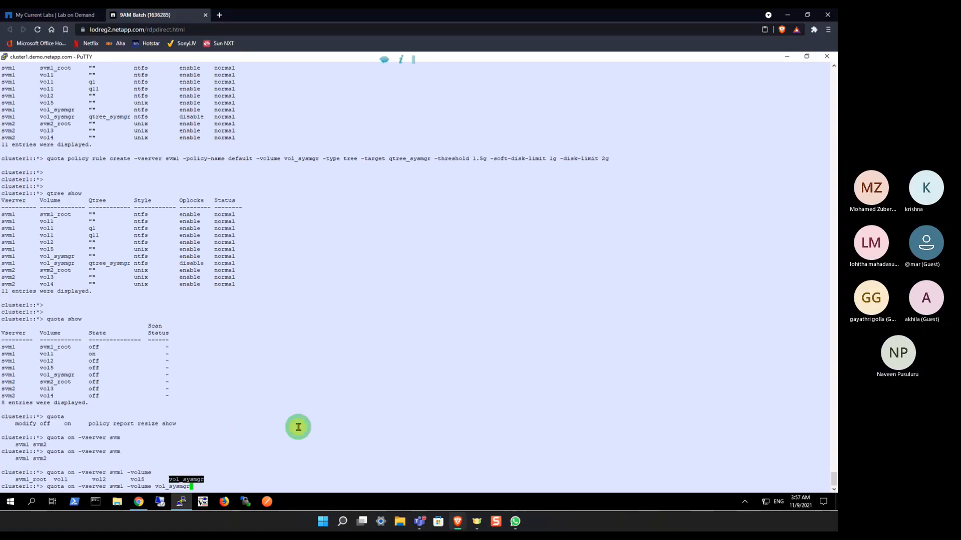
key("Return")
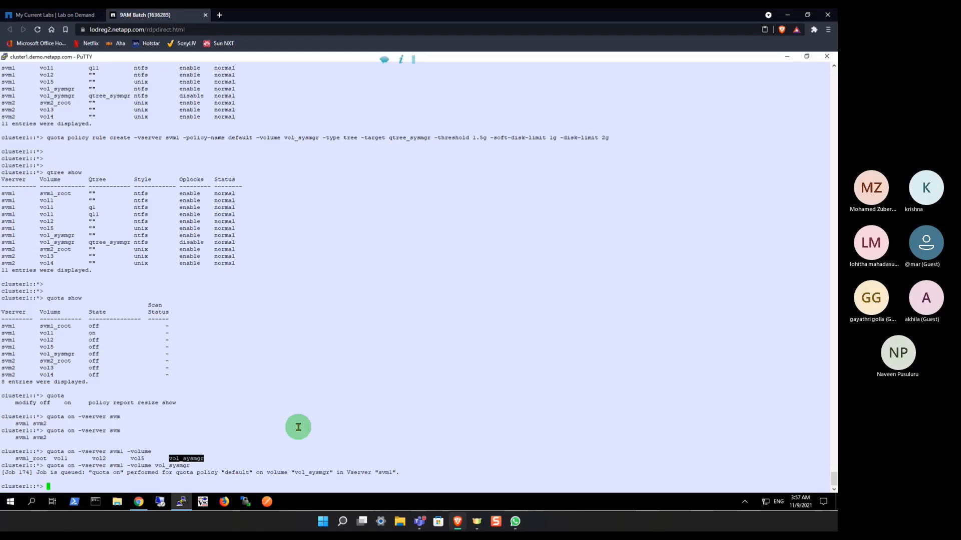
Step: Add empty prompt lines and run quota show again to check the quota state of vol_sysmgr
key("Return")
key("Return")
key("Return")
type("q")
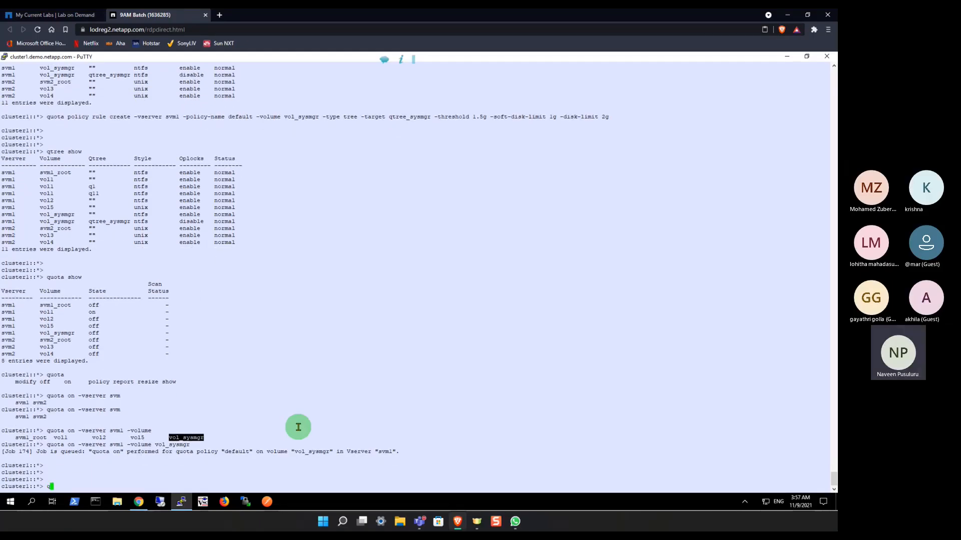
type("u")
key("Tab")
type("ota show")
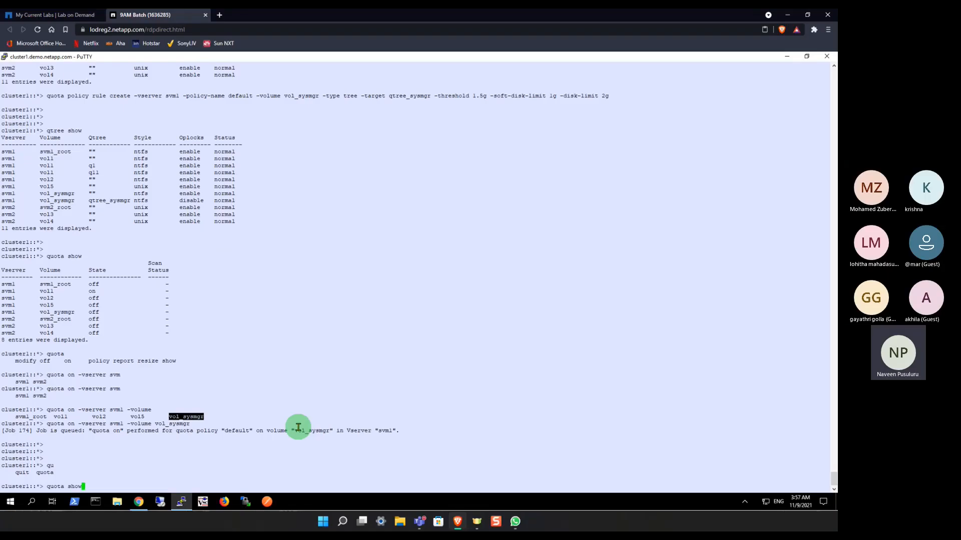
key("Return")
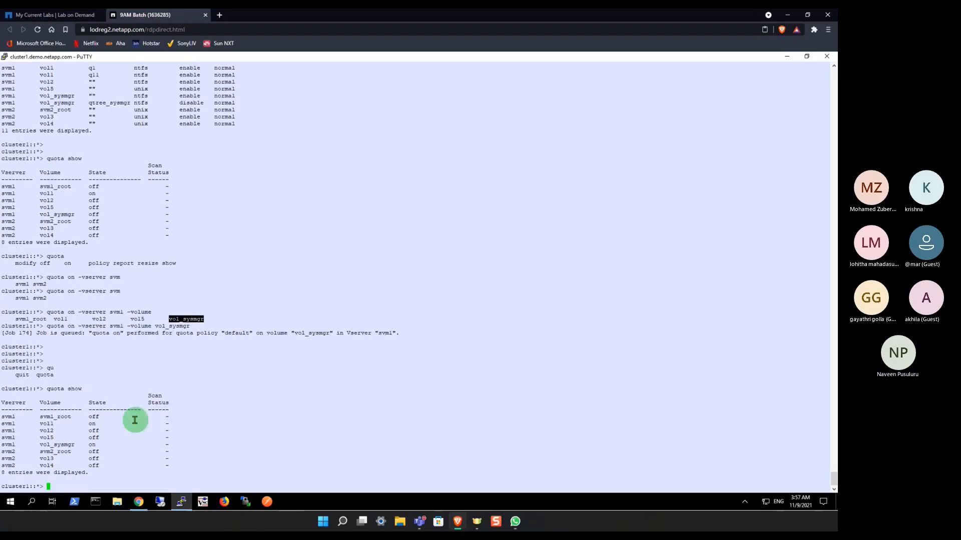
double_click(64, 445)
left_click(242, 419)
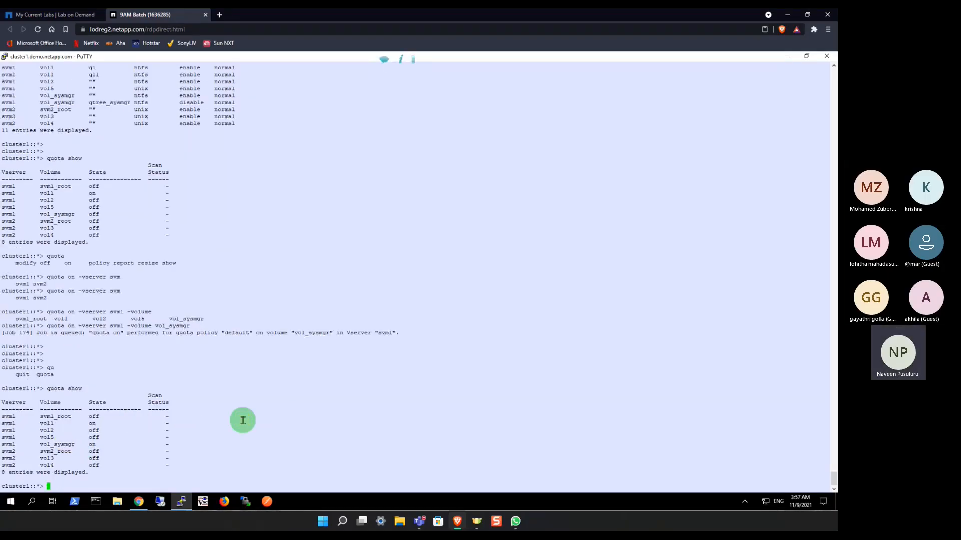
Step: Replace the partly entered qtree command with quota report, run it, and examine the vol_sysmgr row's tree and quota specifier
type("qtree")
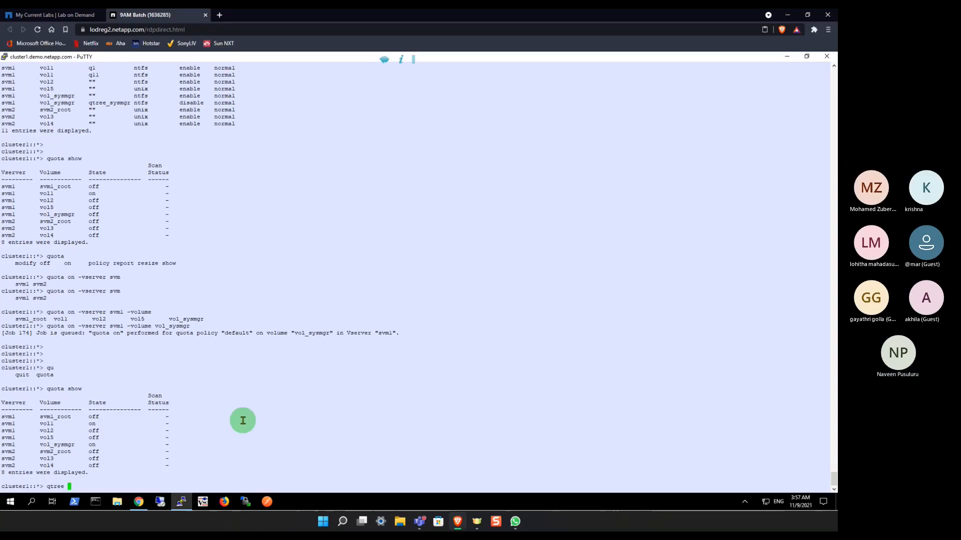
key("BackSpace")
key("BackSpace")
key("BackSpace")
type("uota")
key("Tab")
type("r")
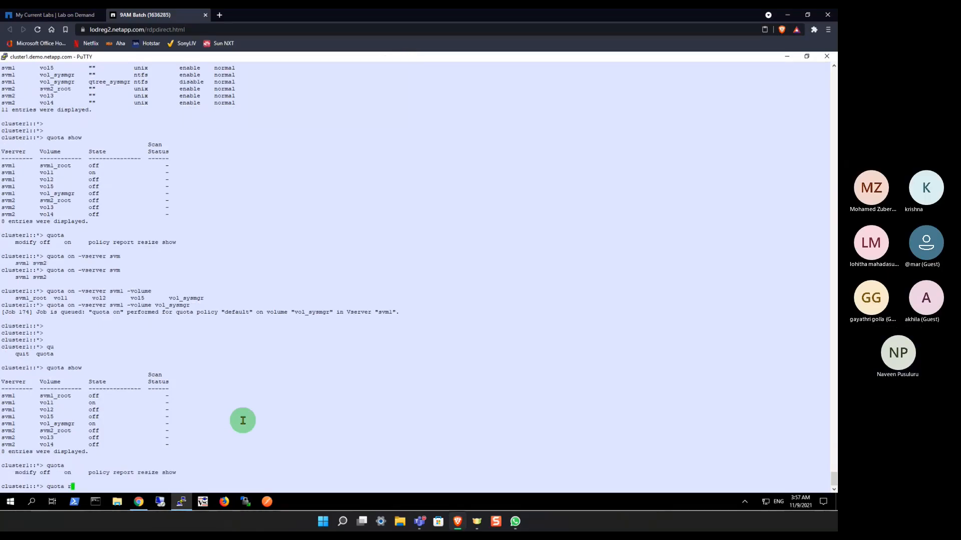
type("eport")
key("Return")
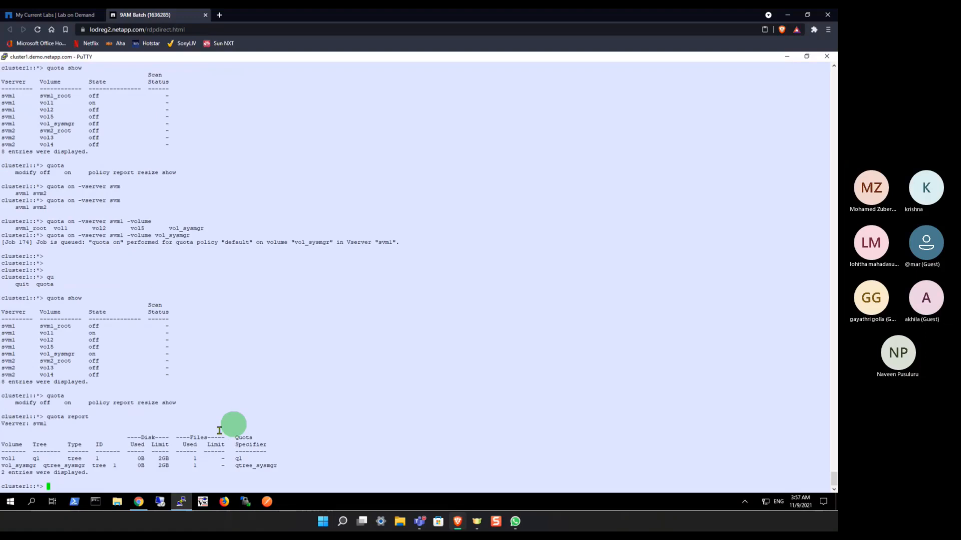
double_click(26, 466)
left_click(60, 466)
double_click(60, 466)
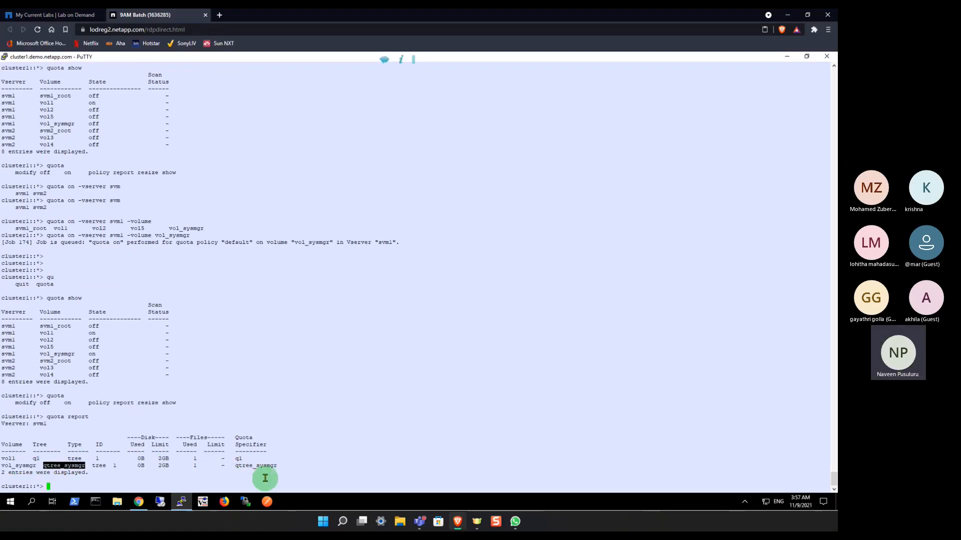
double_click(254, 466)
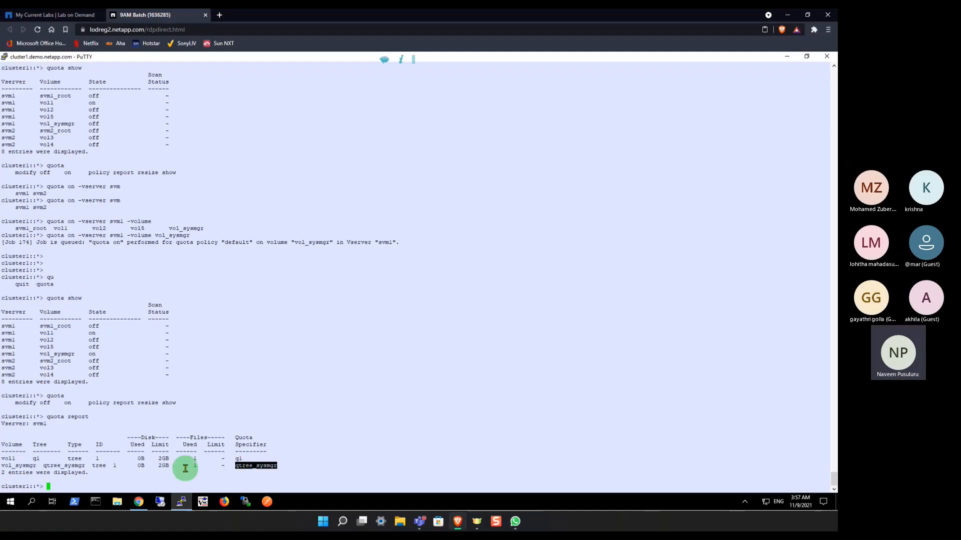
Step: Switch to ONTAP System Manager, refresh the user-defined quotas to examine the qtree_sysmgr quota's details, and return to the PuTTY session
left_click(139, 502)
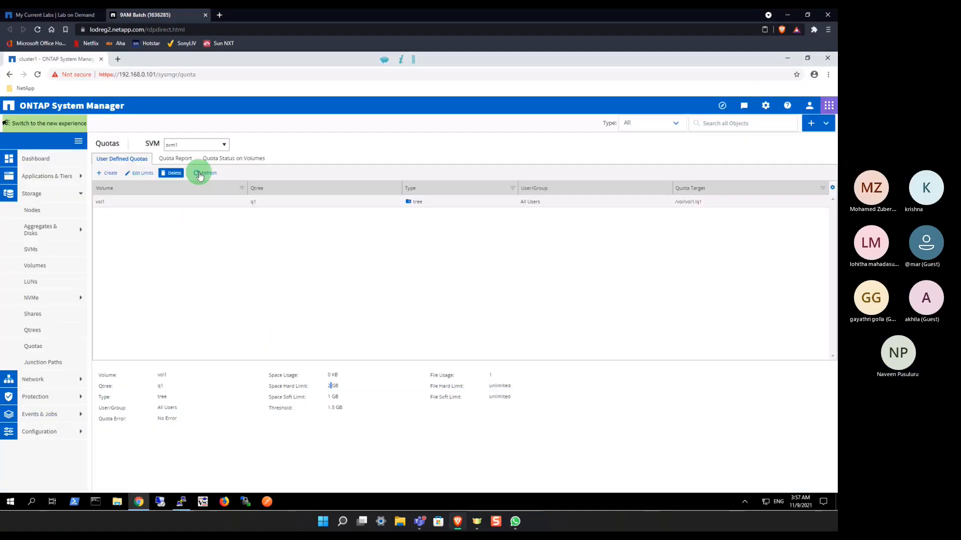
left_click(206, 175)
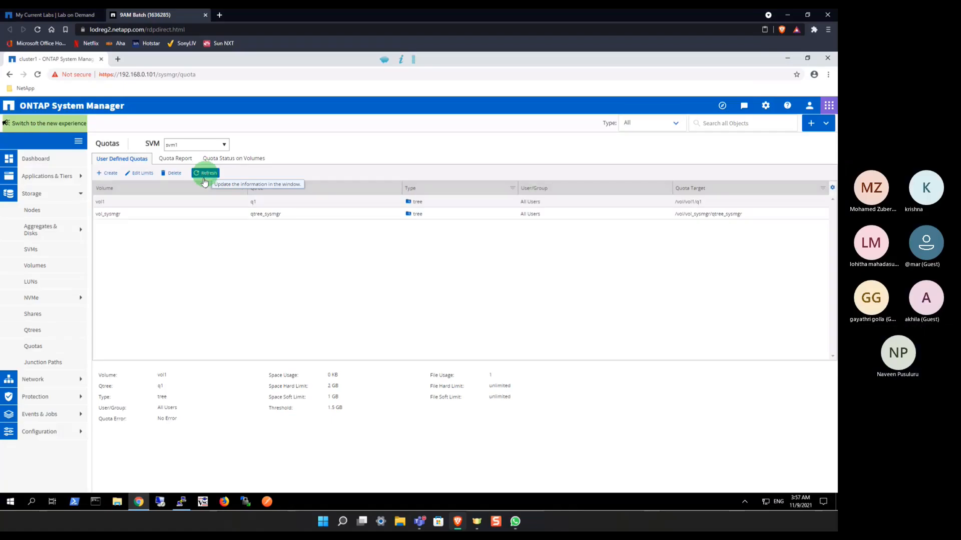
left_click(121, 222)
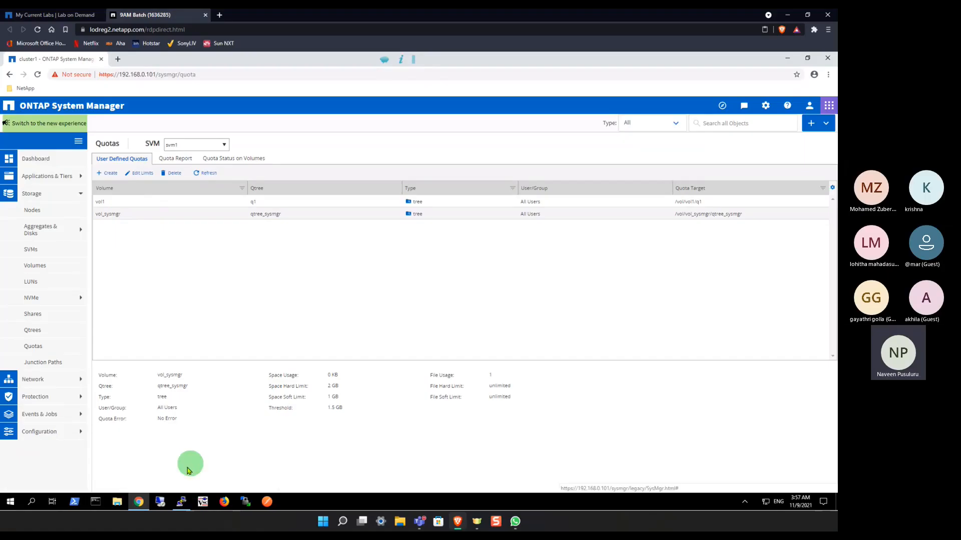
left_click(139, 507)
left_click(326, 392)
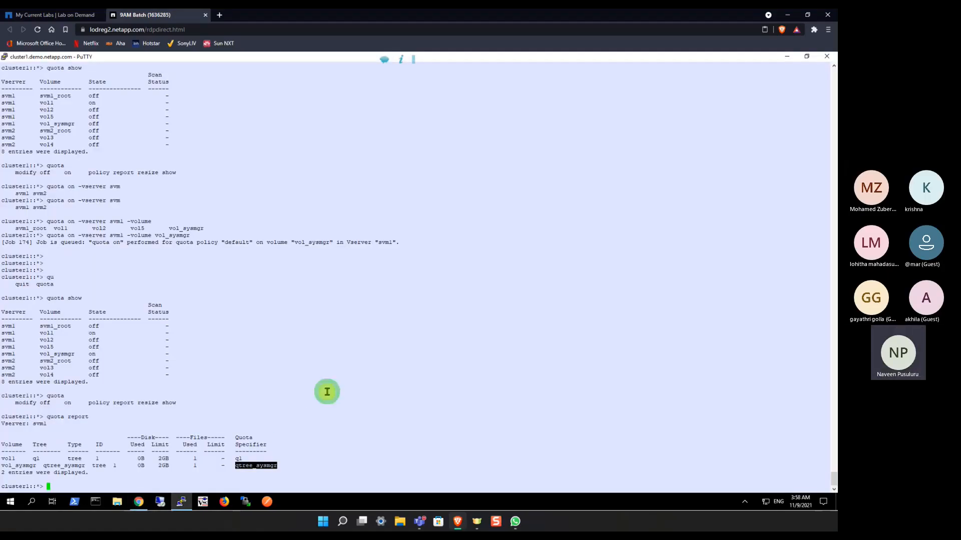
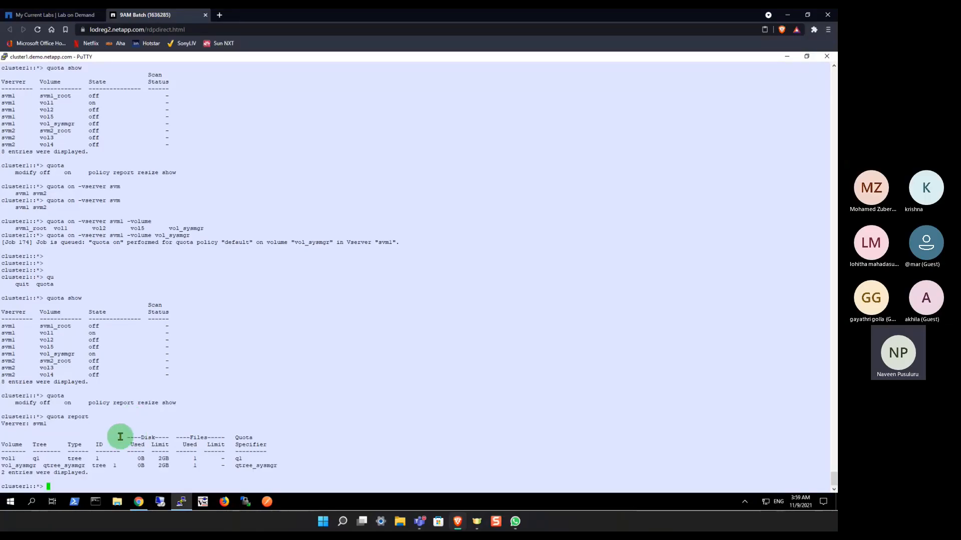
Step: Recheck the qtree_sysmgr quota in ONTAP System Manager, and examine its row in the PuTTY session's quota report after adding blank prompt lines
left_click(139, 501)
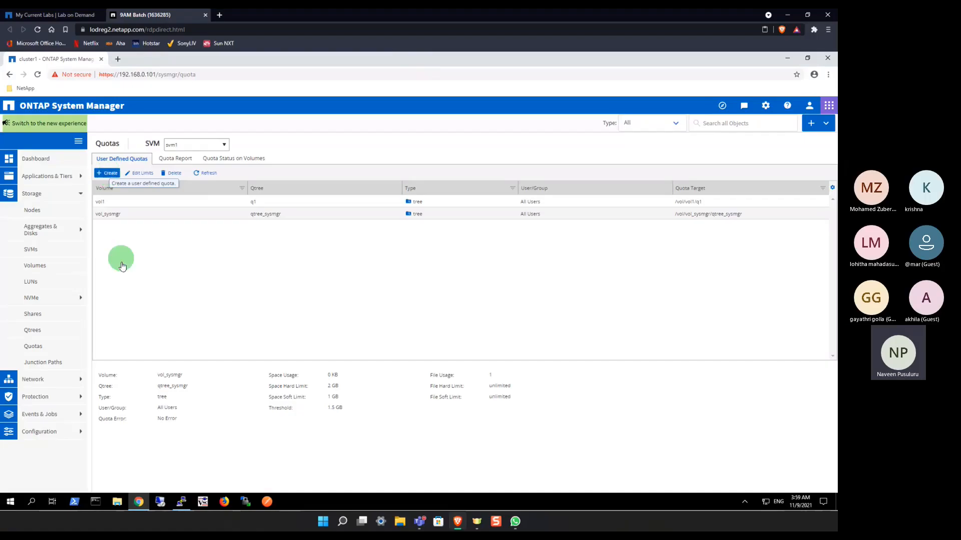
left_click(139, 506)
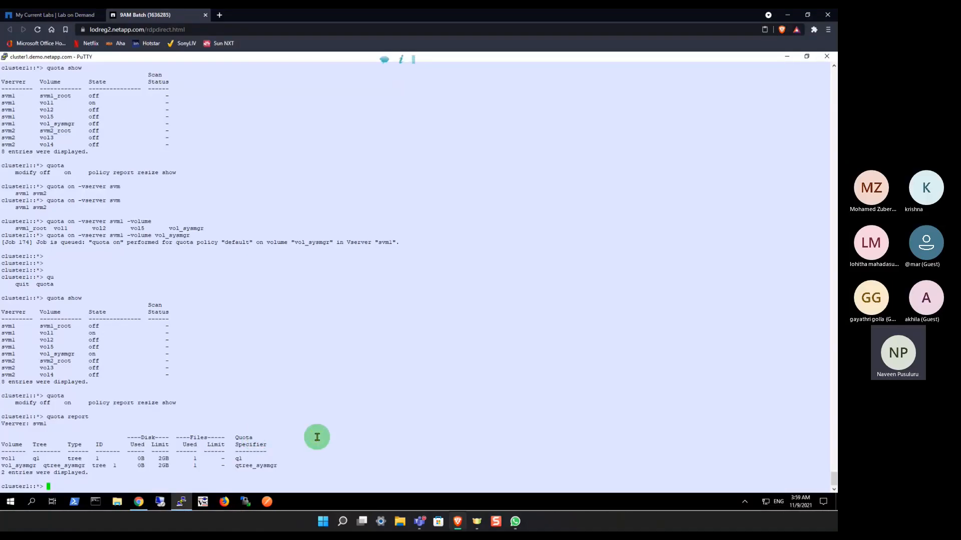
key("Return")
key("Return")
key("Return")
key("Return")
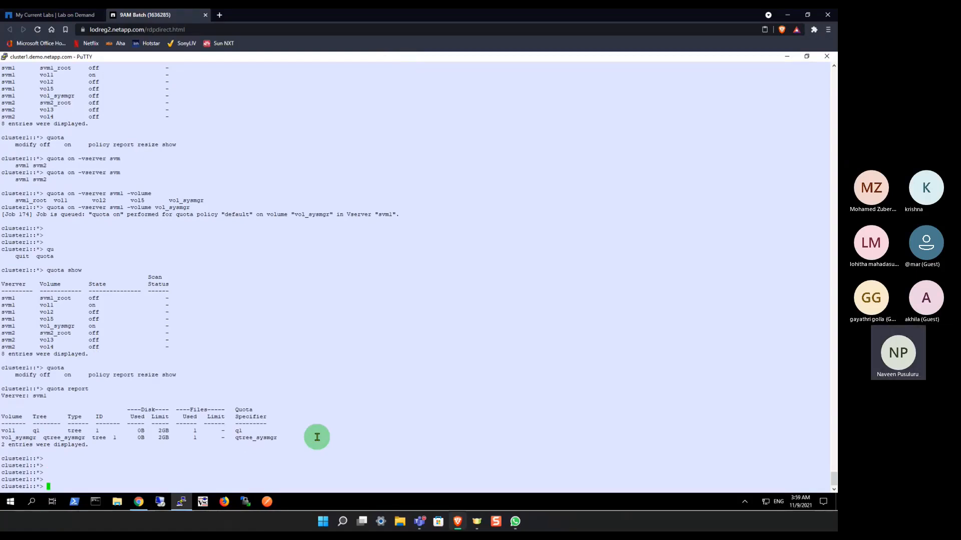
key("Return")
key("Return")
key("Return")
key("Return")
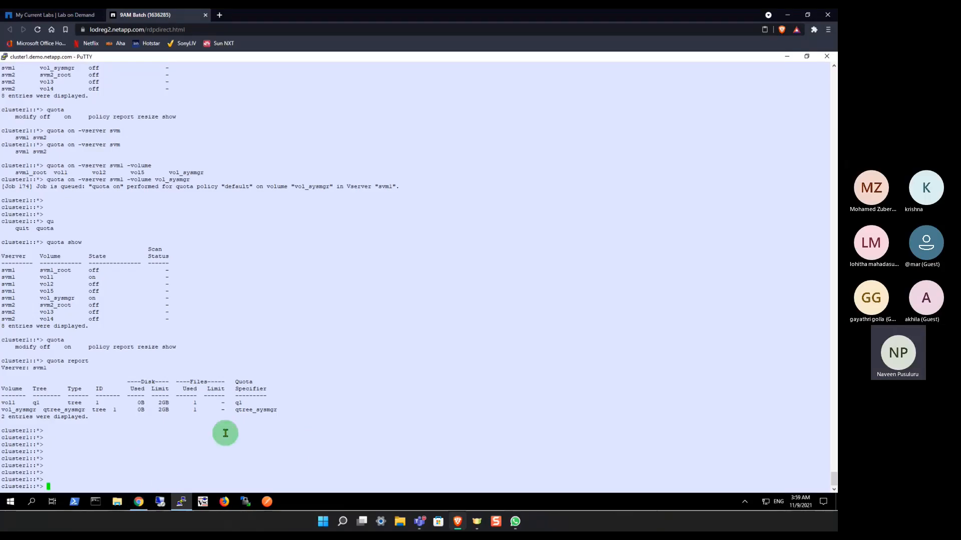
double_click(69, 410)
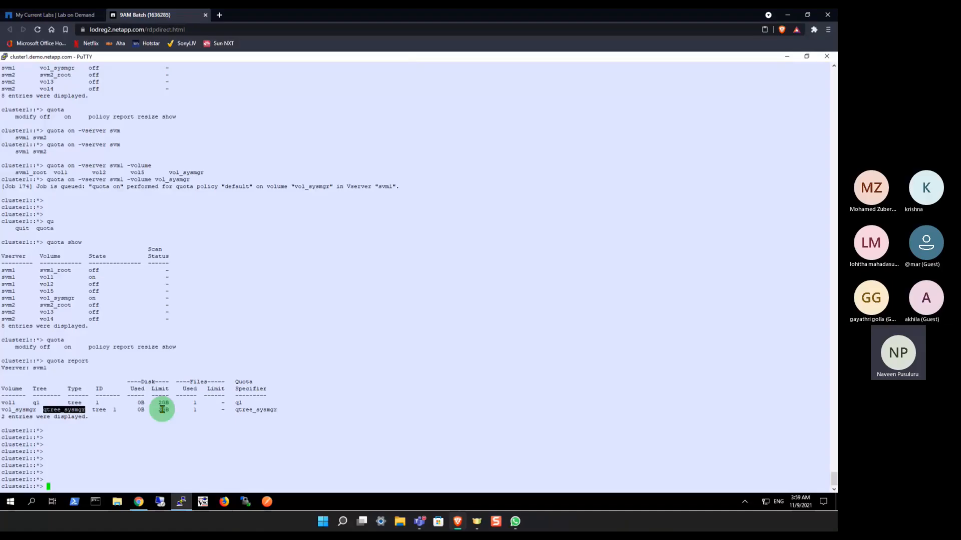
left_click(197, 419)
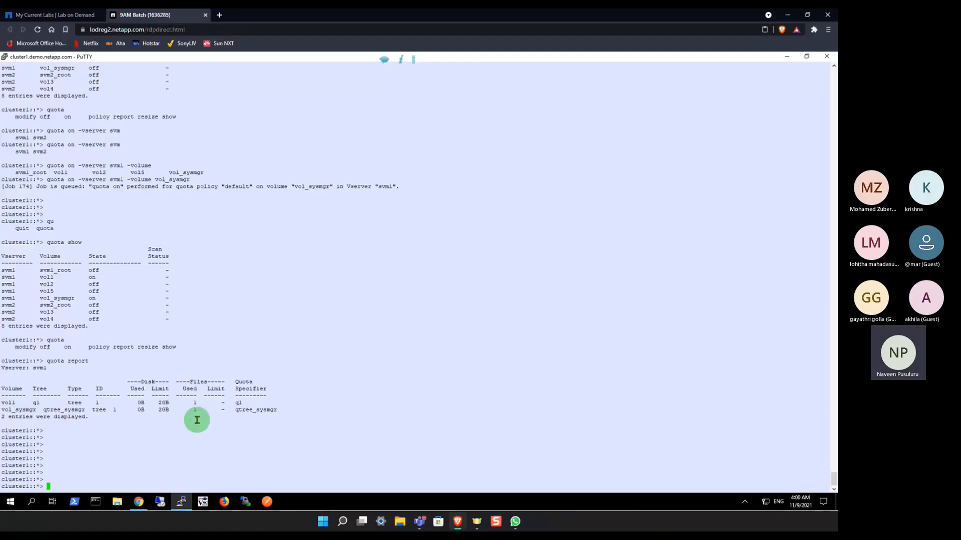
type("quota")
key("Tab")
type("res")
key("Tab")
key("Tab")
key("Tab")
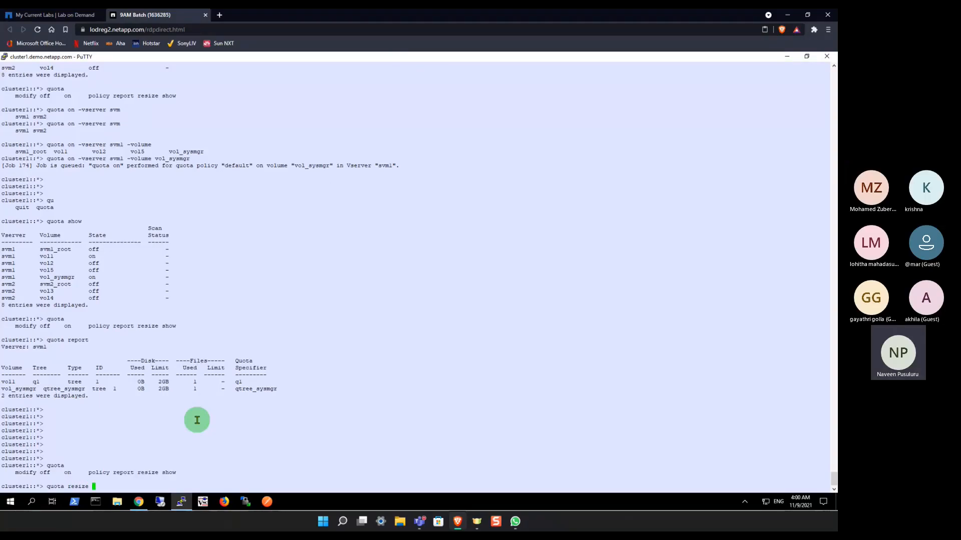
type("1")
key("Tab")
key("Tab")
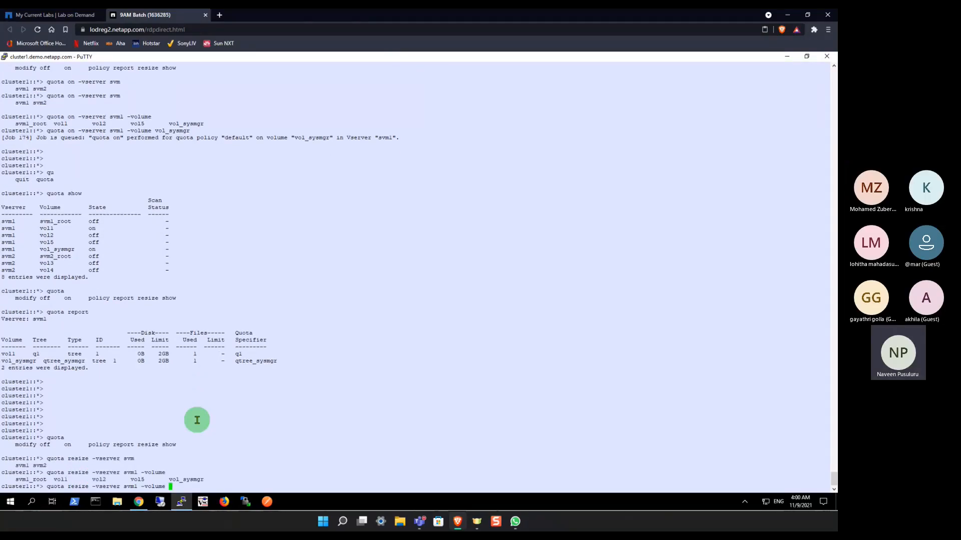
type("vol")
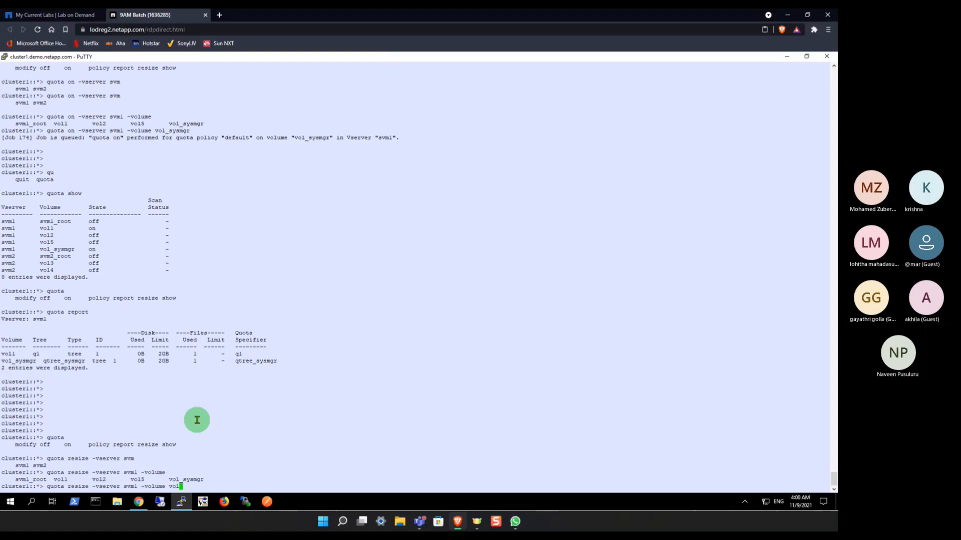
type("_")
key("Tab")
key("Tab")
type("true")
key("BackSpace")
key("BackSpace")
key("BackSpace")
key("BackSpace")
key("BackSpace")
key("BackSpace")
key("BackSpace")
key("BackSpace")
key("BackSpace")
key("BackSpace")
key("BackSpace")
key("BackSpace")
key("BackSpace")
key("BackSpace")
key("BackSpace")
key("BackSpace")
key("BackSpace")
key("BackSpace")
key("Tab")
key("BackSpace")
key("BackSpace")
key("BackSpace")
key("BackSpace")
key("BackSpace")
key("BackSpace")
key("BackSpace")
key("BackSpace")
key("BackSpace")
key("BackSpace")
key("BackSpace")
key("BackSpace")
key("BackSpace")
key("BackSpace")
key("BackSpace")
key("BackSpace")
key("BackSpace")
key("BackSpace")
key("BackSpace")
key("BackSpace")
key("BackSpace")
key("BackSpace")
key("BackSpace")
key("BackSpace")
key("BackSpace")
key("BackSpace")
key("BackSpace")
key("BackSpace")
key("BackSpace")
key("BackSpace")
key("BackSpace")
key("BackSpace")
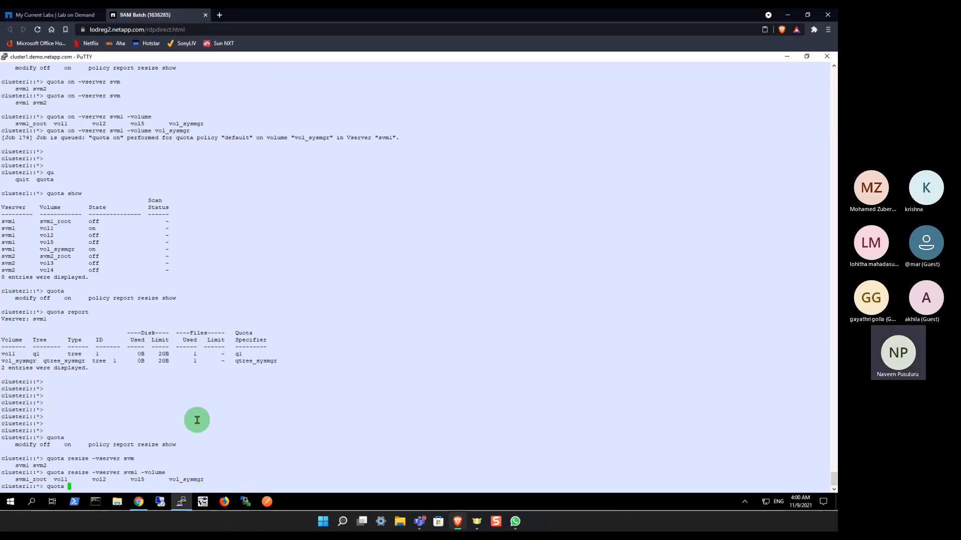
Step: Try to run quota policy mod, and clear the mod subcommand from the recalled line
type("policy ")
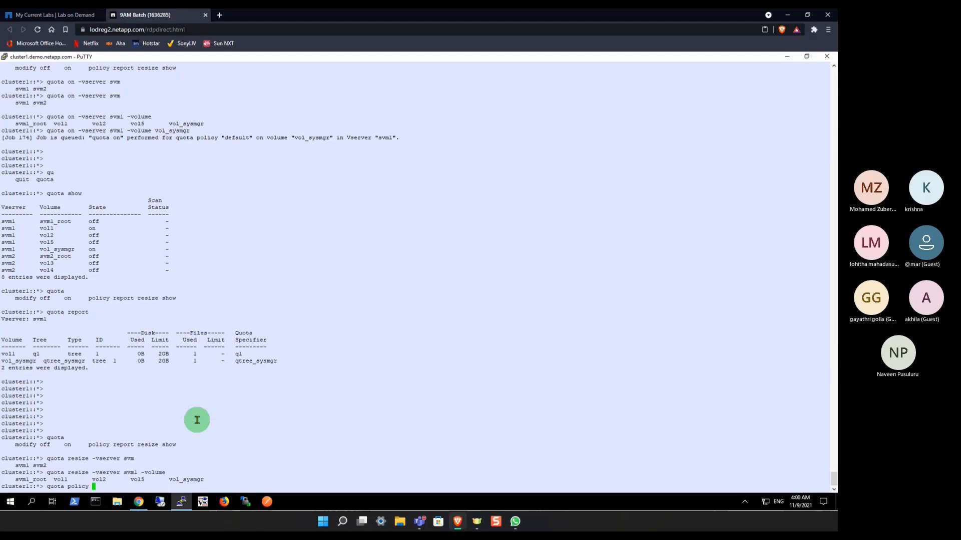
type("mod")
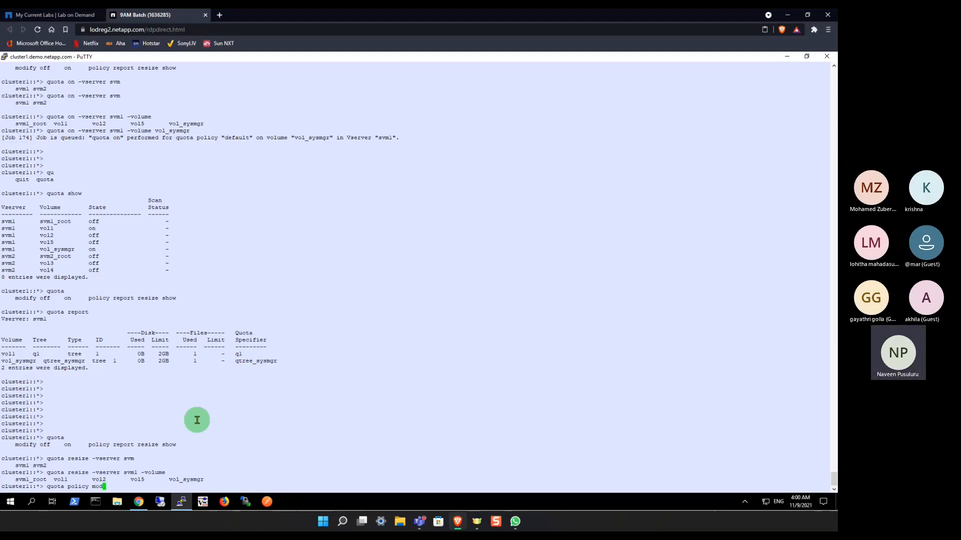
key("Return")
key("Return")
key("BackSpace")
key("BackSpace")
key("BackSpace")
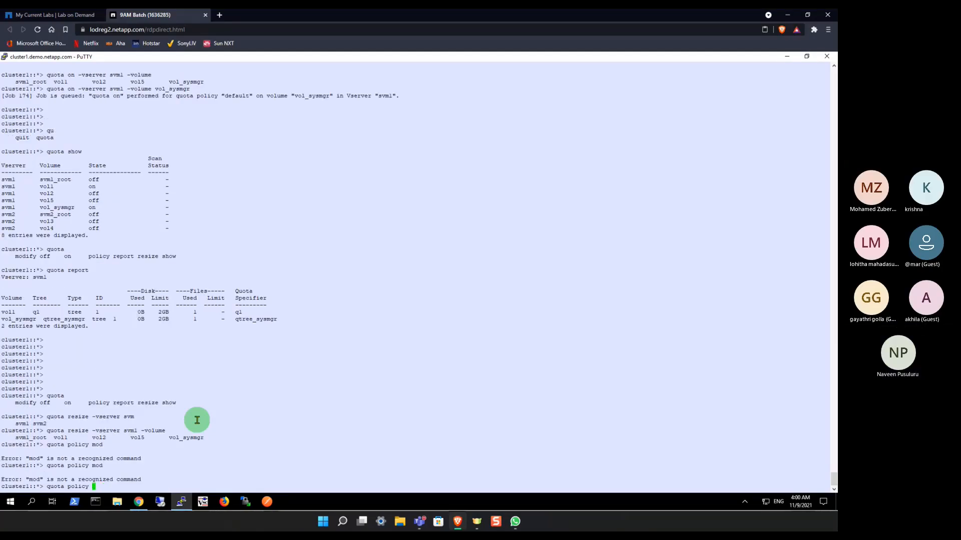
Step: Compose a quota policy rule modify command for vserver svm1, policy default, volume vol_sysmgr and type tree
type("rule")
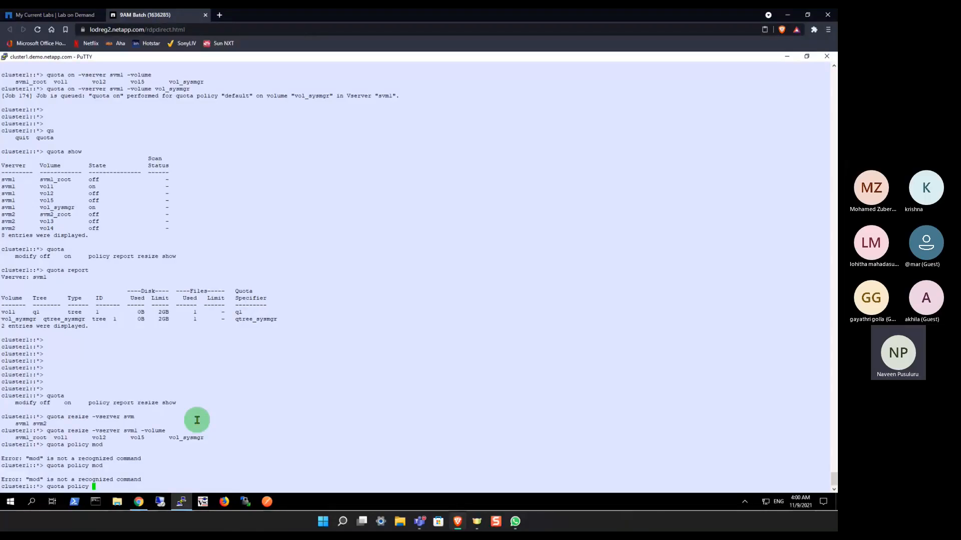
key("Tab")
type("modify -vserver svm")
key("Tab")
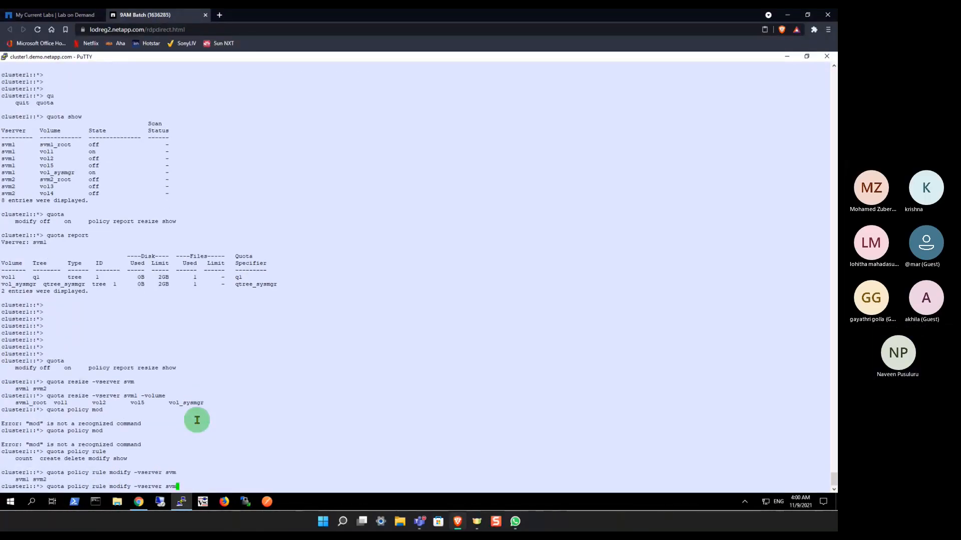
type("1")
key("Tab")
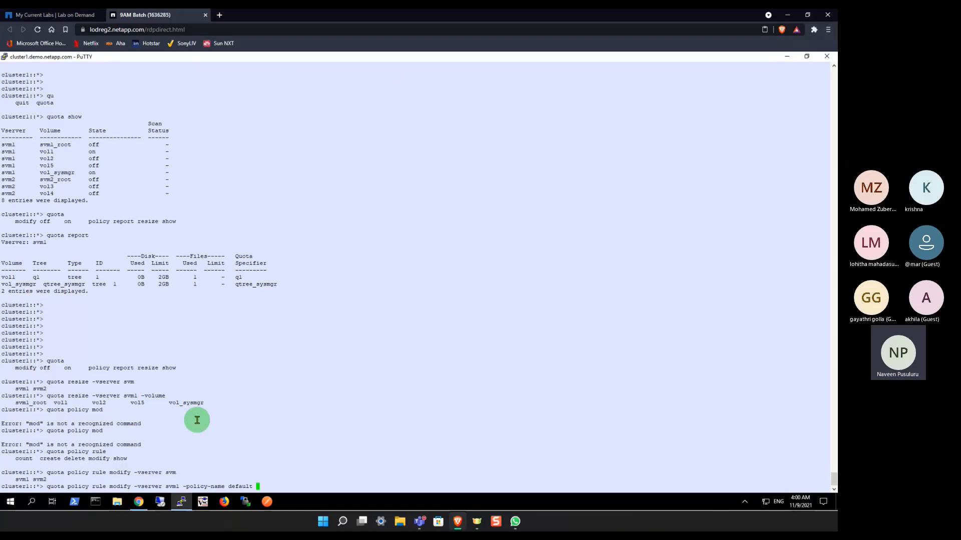
type("vol_")
key("Tab")
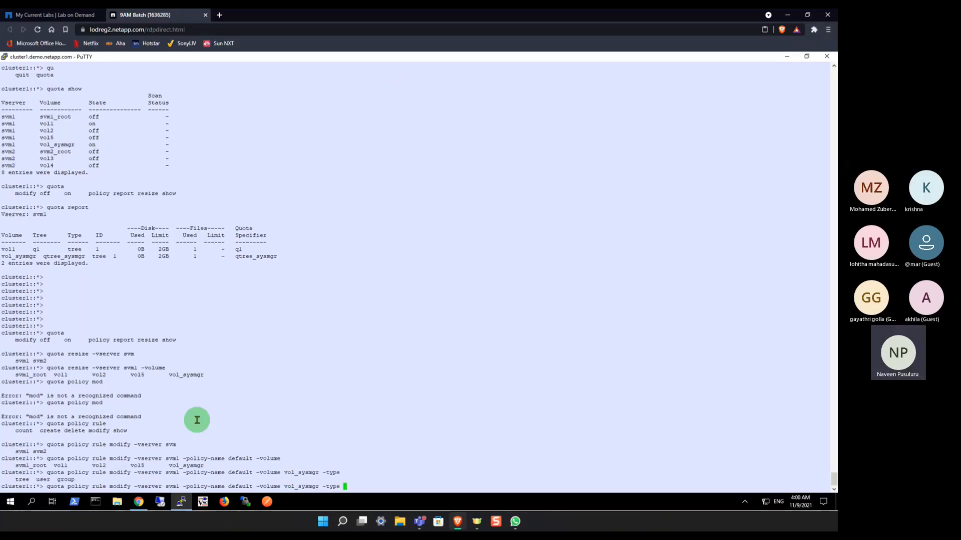
type("tree")
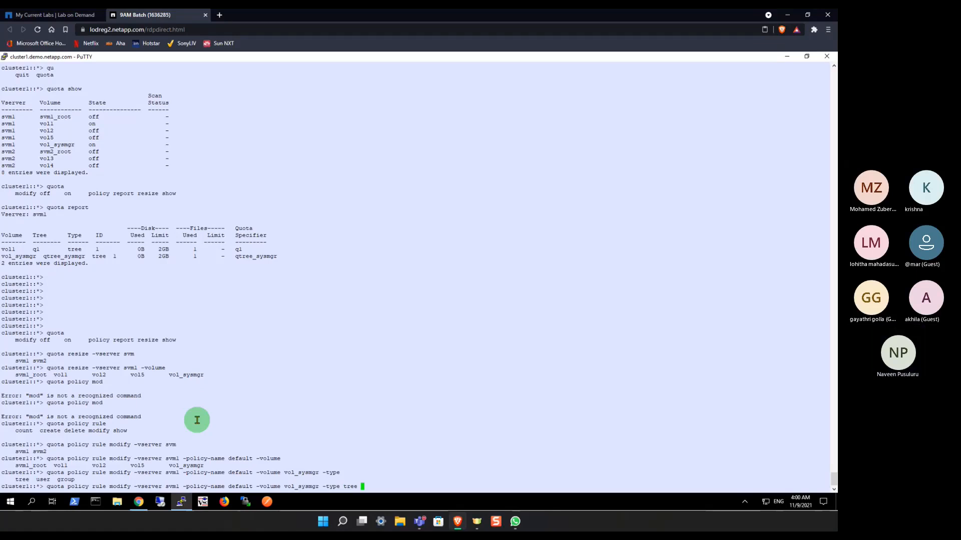
key("Tab")
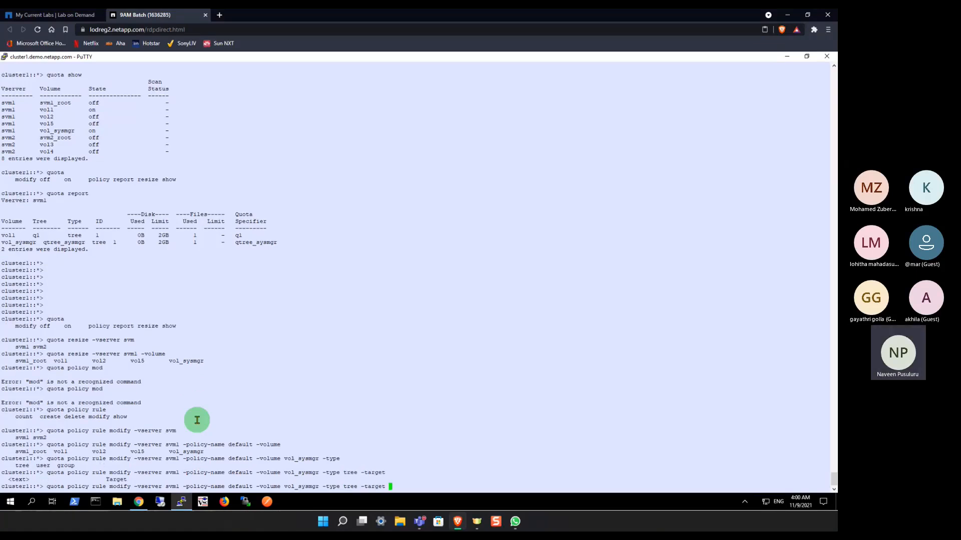
Step: Add the target qtree_sysmgr, copied from the quota report, and a disk limit of 5g to the modify command
double_click(252, 243)
right_click(347, 302)
type("-disk-limit ")
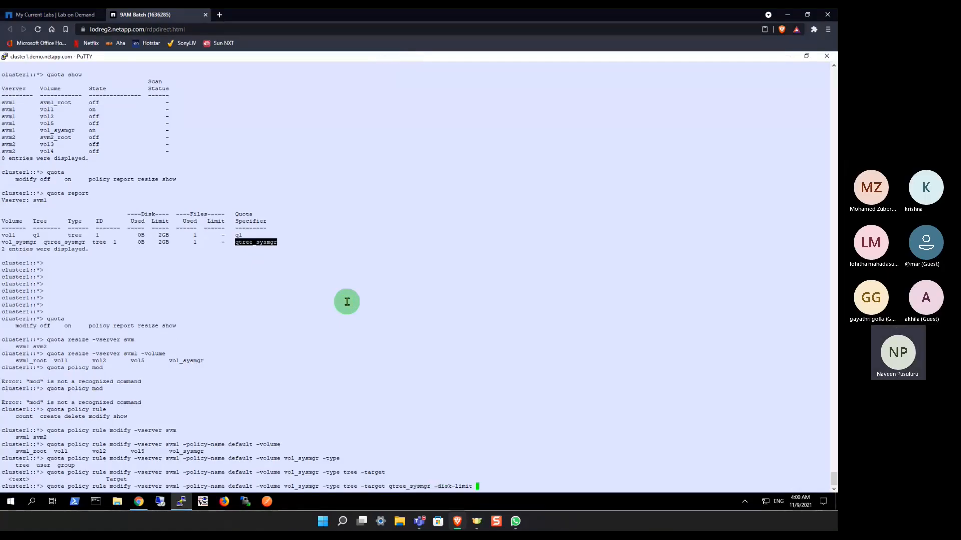
type("5g -")
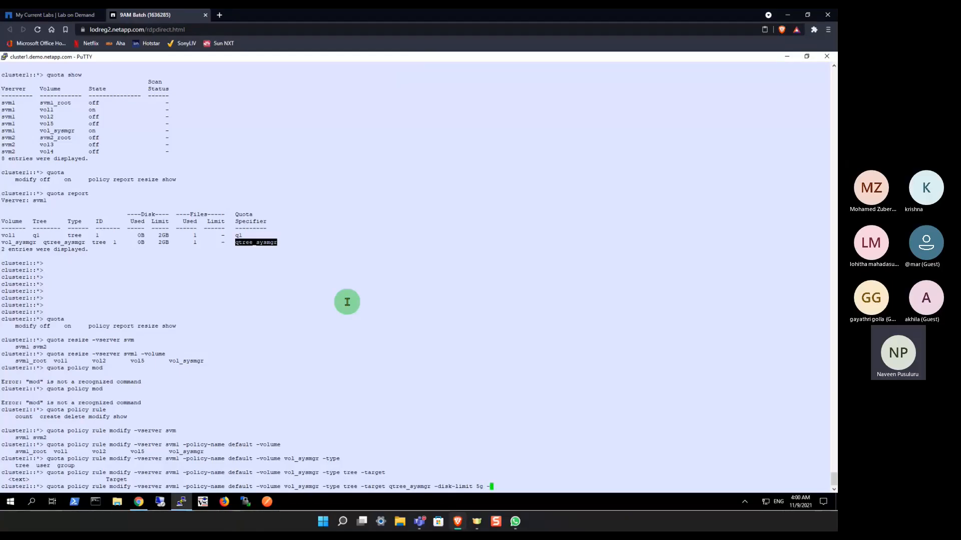
type("soft")
Step: Add a soft disk limit of 2.5g to the quota rule modify command
key("Tab")
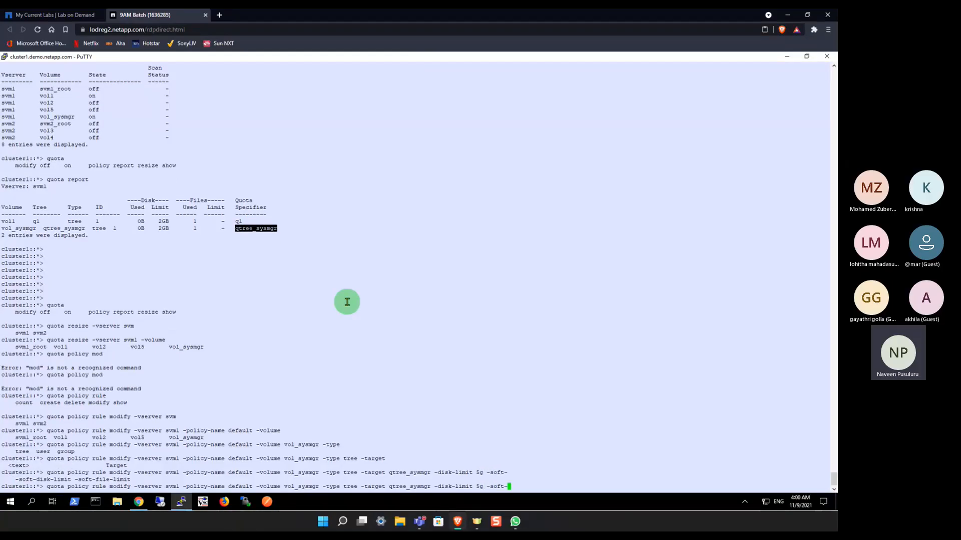
type("d")
key("Tab")
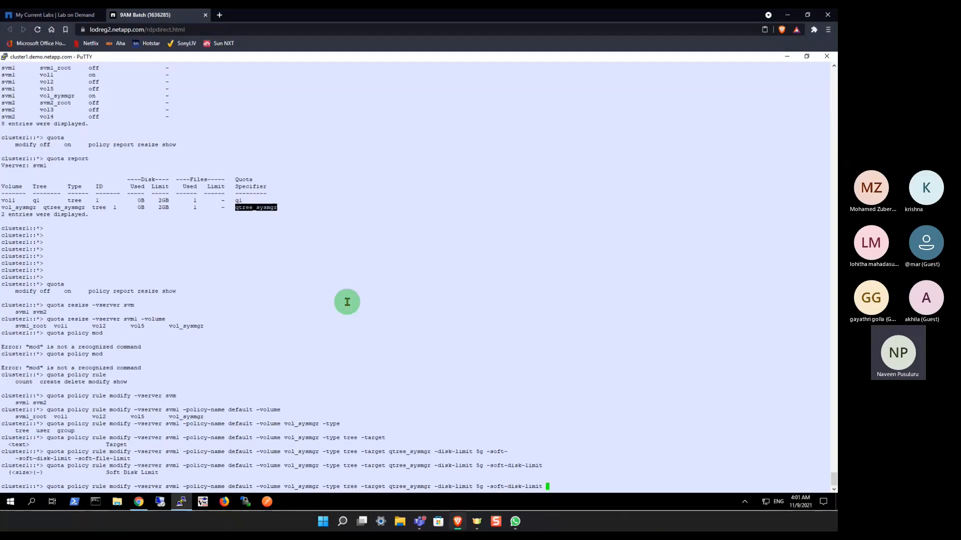
type("2.5g -")
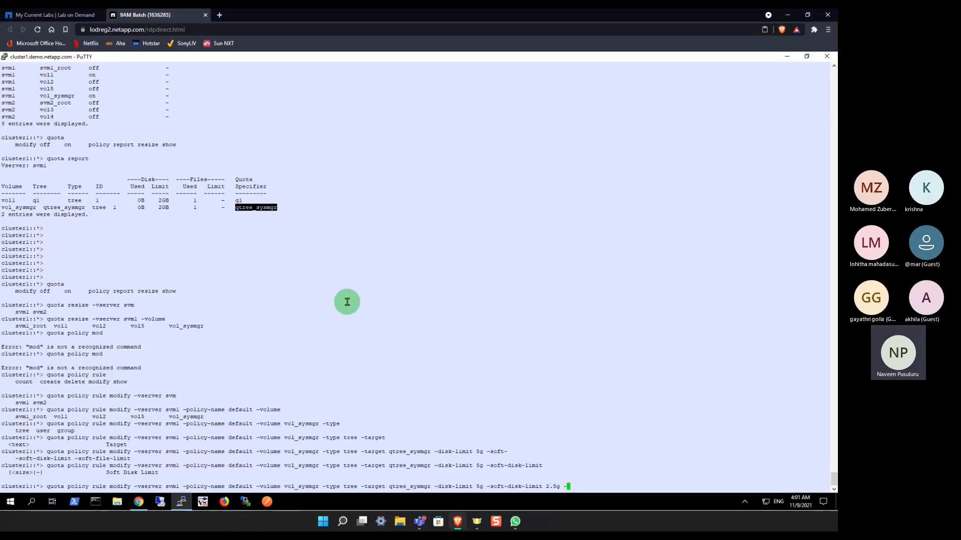
type("threshold")
Step: Add a threshold of 4.5g to the quota rule modify command and run it
key("Tab")
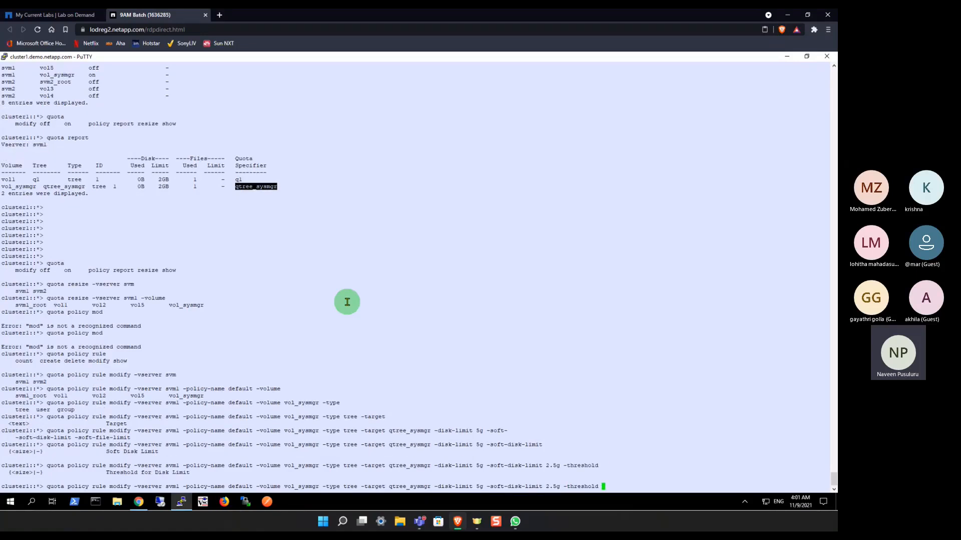
type("4.5g")
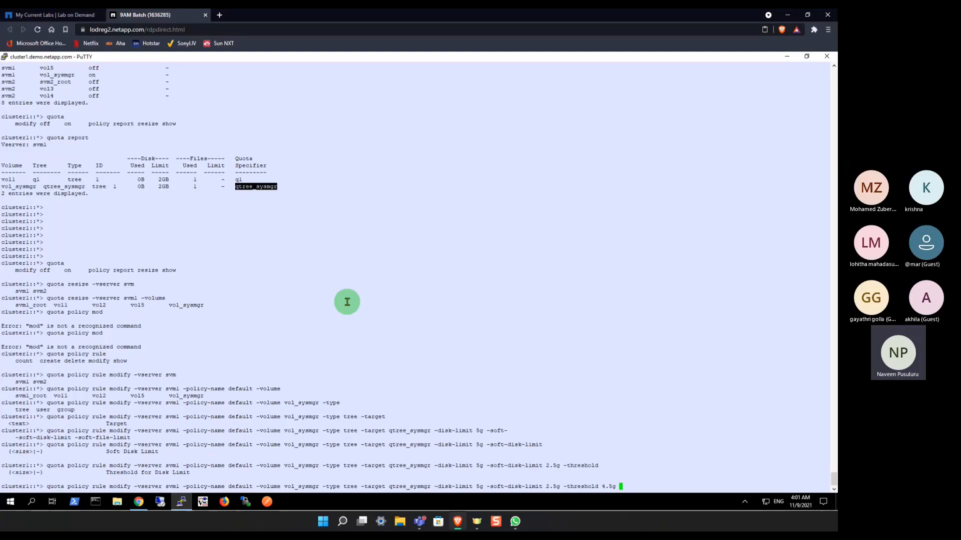
key("Return")
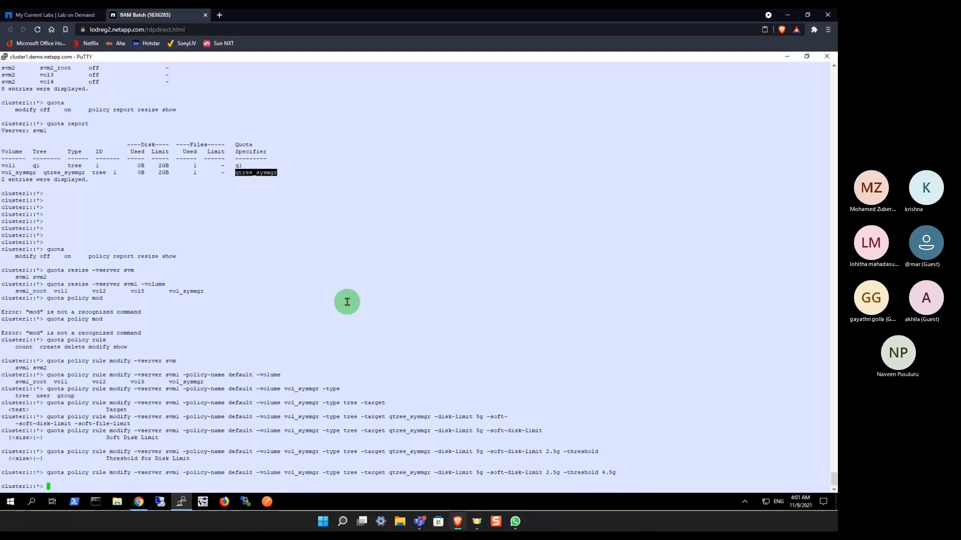
Step: Add blank prompt lines, run quota report, and examine the disk limit of qtree_sysmgr on vol_sysmgr
key("Return")
key("Return")
key("Return")
type("qtree")
key("BackSpace")
key("BackSpace")
key("BackSpace")
key("BackSpace")
key("BackSpace")
key("BackSpace")
type("quota report")
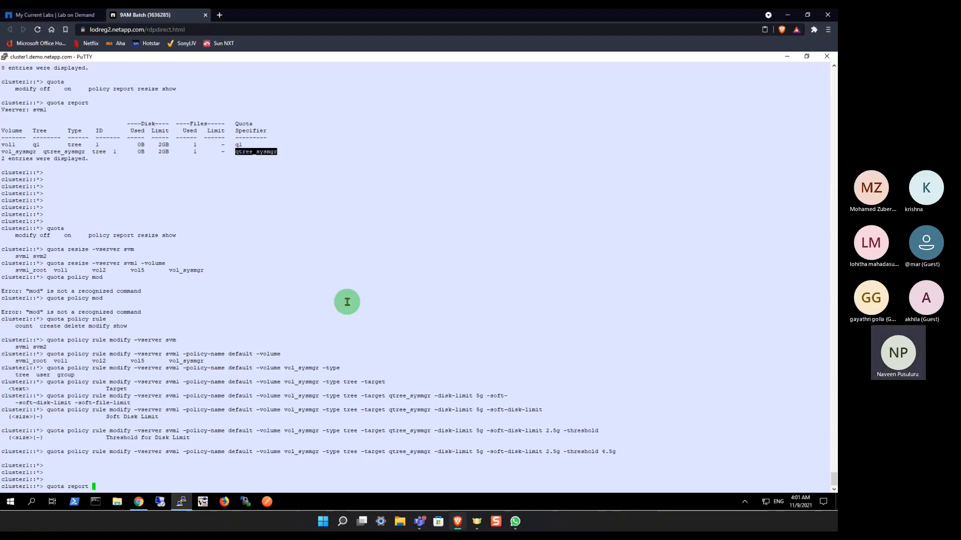
key("Return")
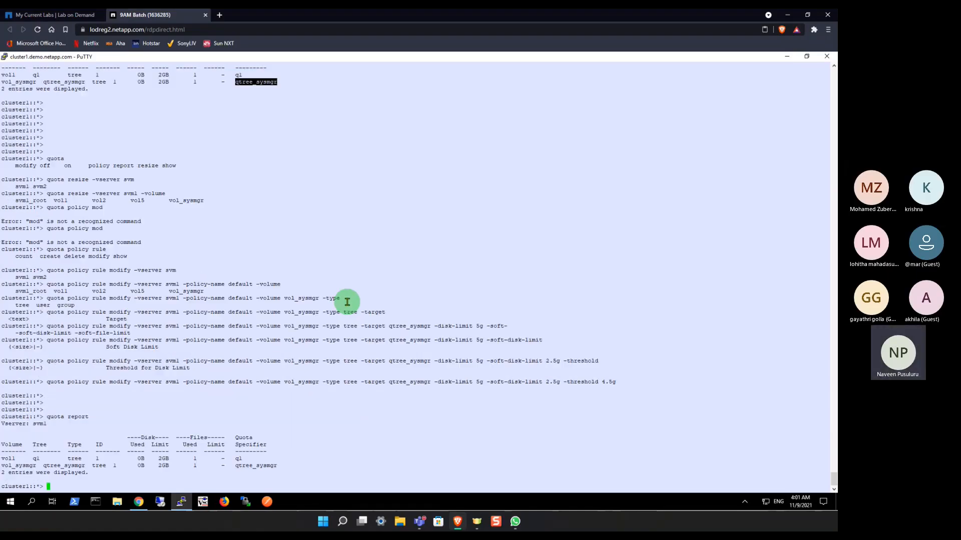
double_click(164, 465)
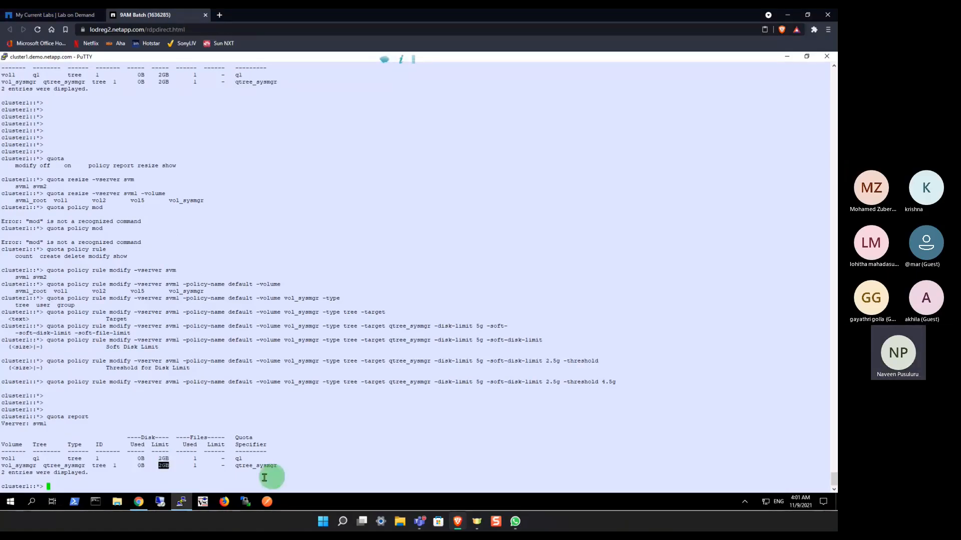
Step: Switch to ONTAP System Manager, refresh the user-defined quotas, and examine the vol_sysmgr quota's space limits and threshold
left_click(138, 502)
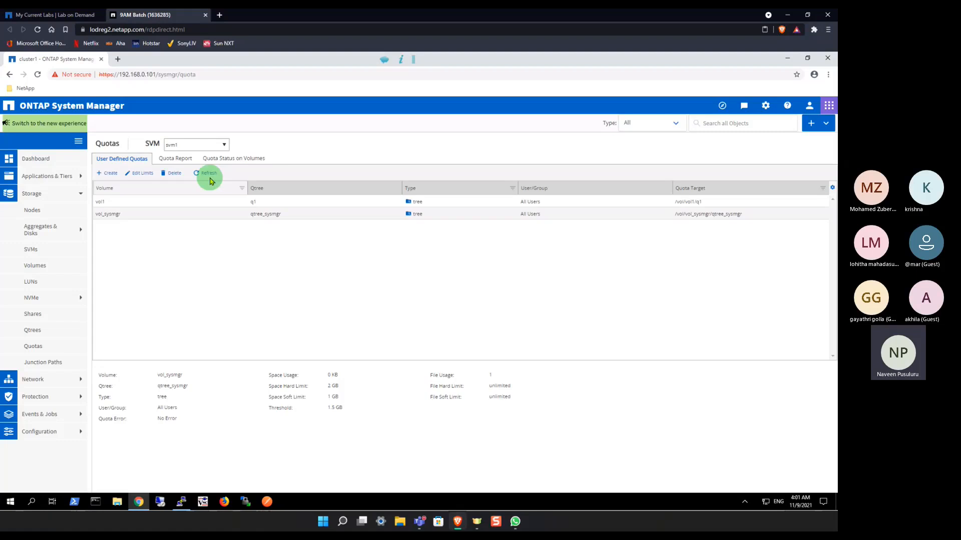
left_click(208, 174)
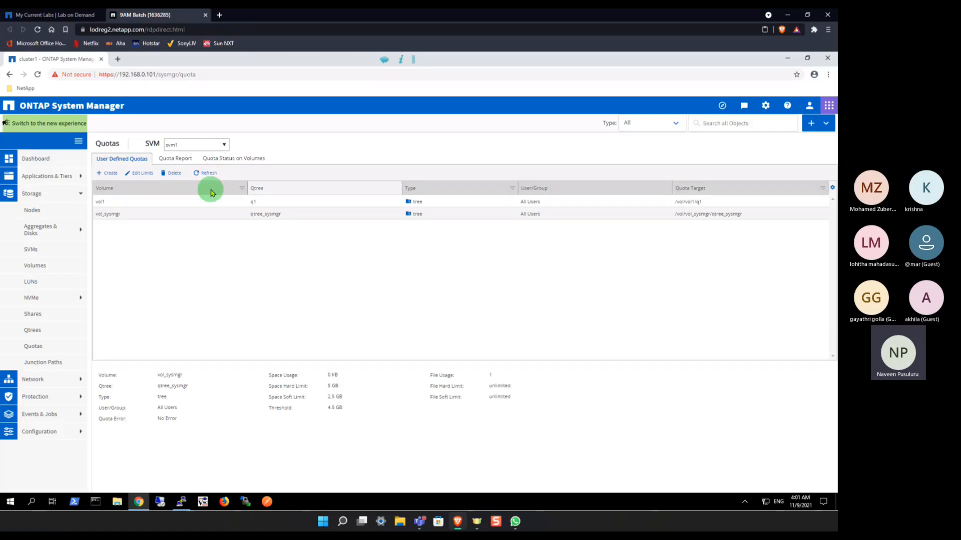
left_click(148, 215)
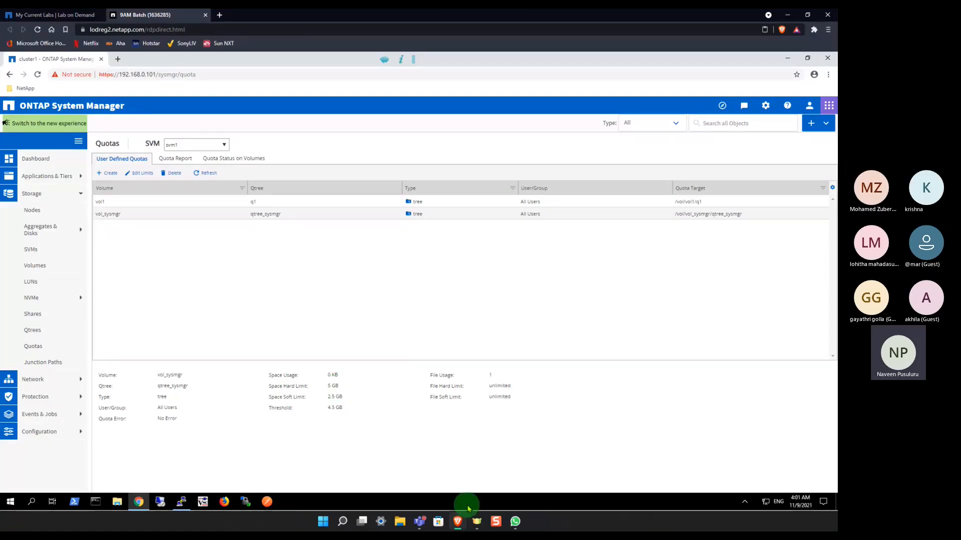
left_click(465, 523)
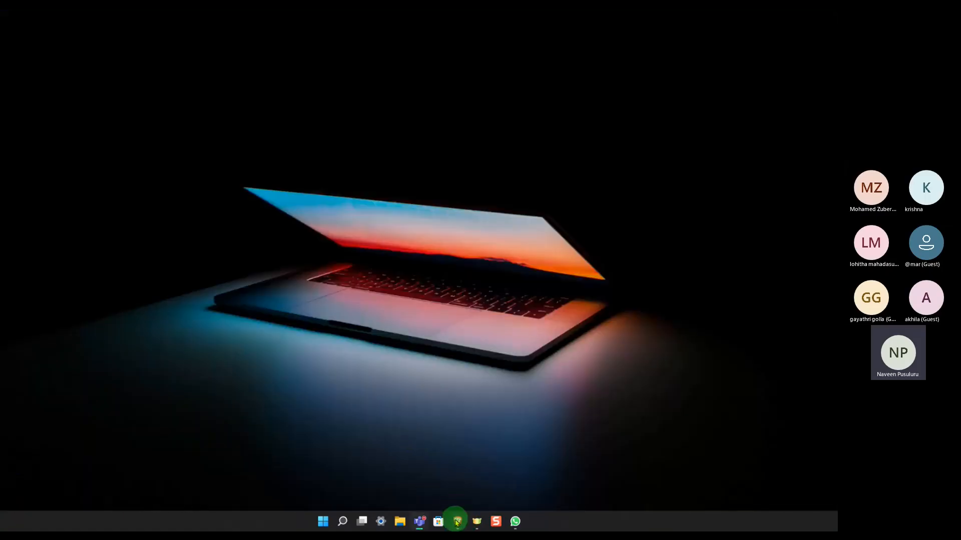
left_click(456, 524)
Step: Return to the PuTTY session, rerun quota report to recheck the disk limits, and add blank prompt lines
left_click(182, 501)
key("Up")
key("Return")
Step: Rerun quota report to recheck the disk limit of qtree_sysmgr, and add blank prompt lines
key("Return")
key("Return")
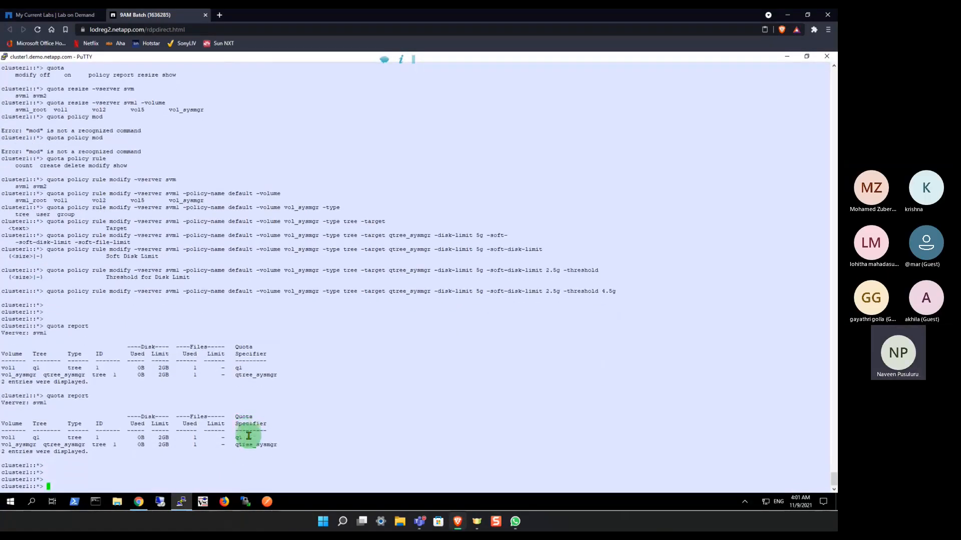
key("Up")
key("Return")
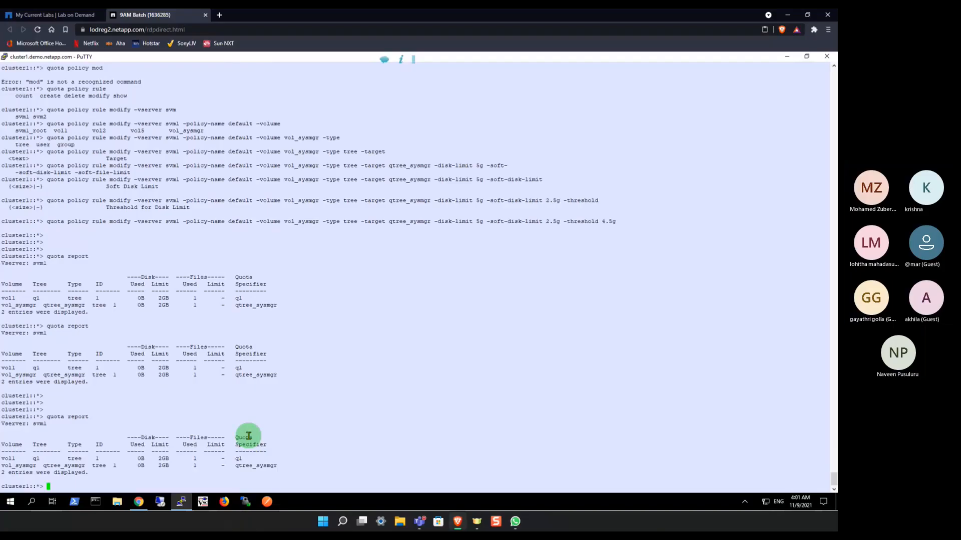
key("Return")
key("Return")
key("Return")
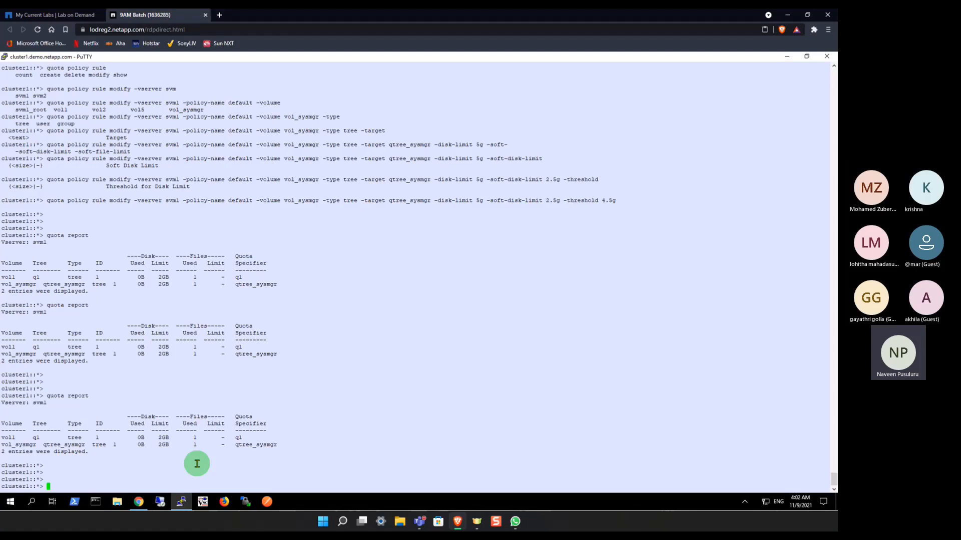
type("volume")
key("BackSpace")
key("BackSpace")
key("BackSpace")
key("BackSpace")
key("BackSpace")
key("BackSpace")
key("BackSpace")
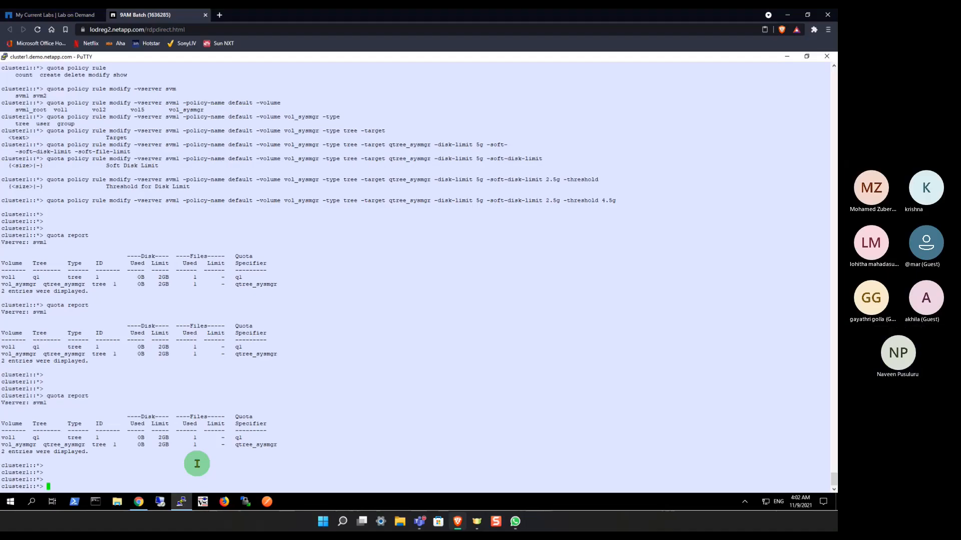
Step: Turn quotas off for vol_sysmgr on svm1 with the quota off command
type("quota")
key("Tab")
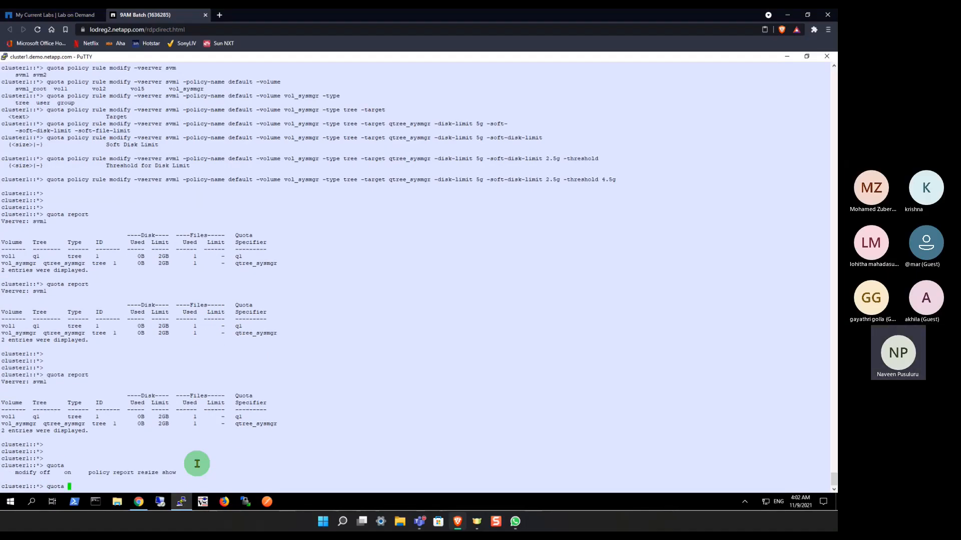
type("off -vserver svm")
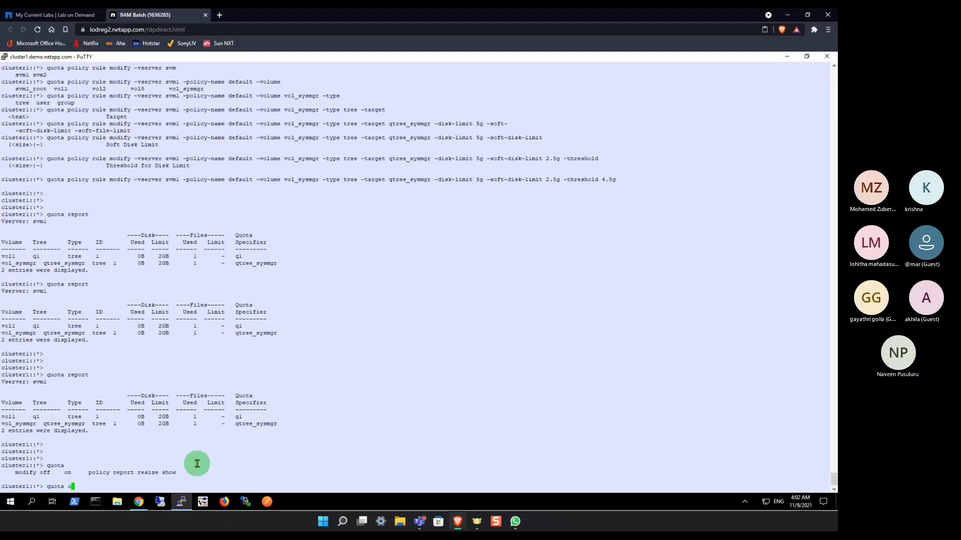
key("Tab")
type("1 -volume")
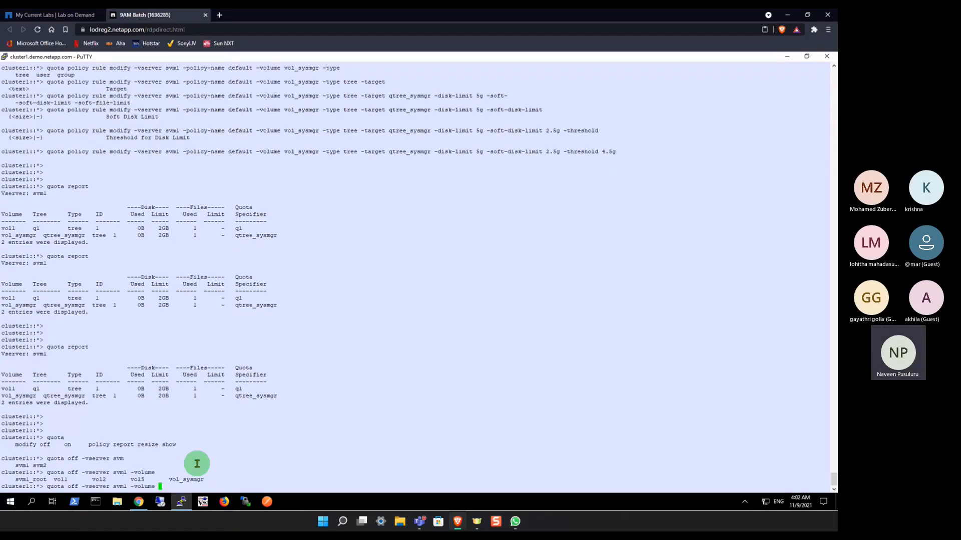
key("Tab")
type("vol_sysmgr")
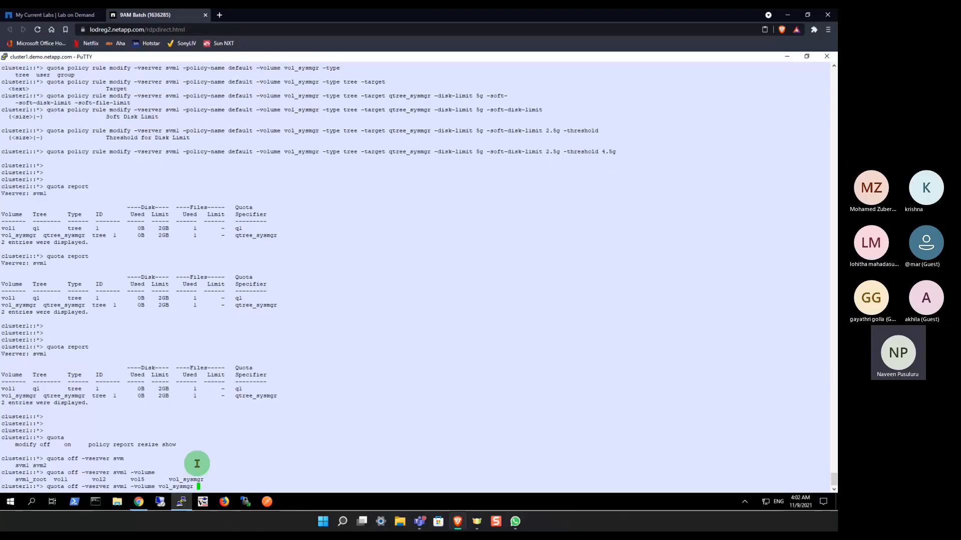
key("Return")
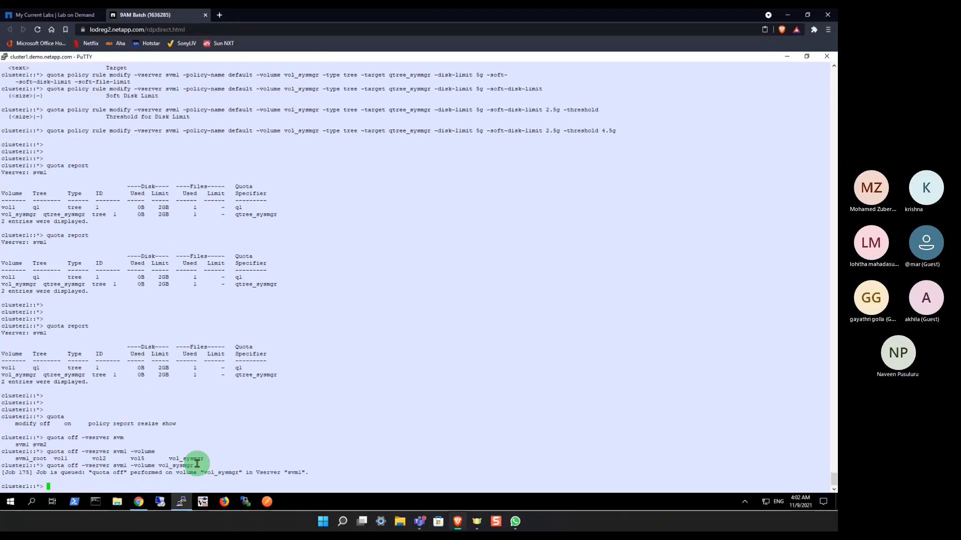
Step: Reuse the previous command, change off to on, and run it to turn quotas on for vol_sysmgr on svm1
key("Up")
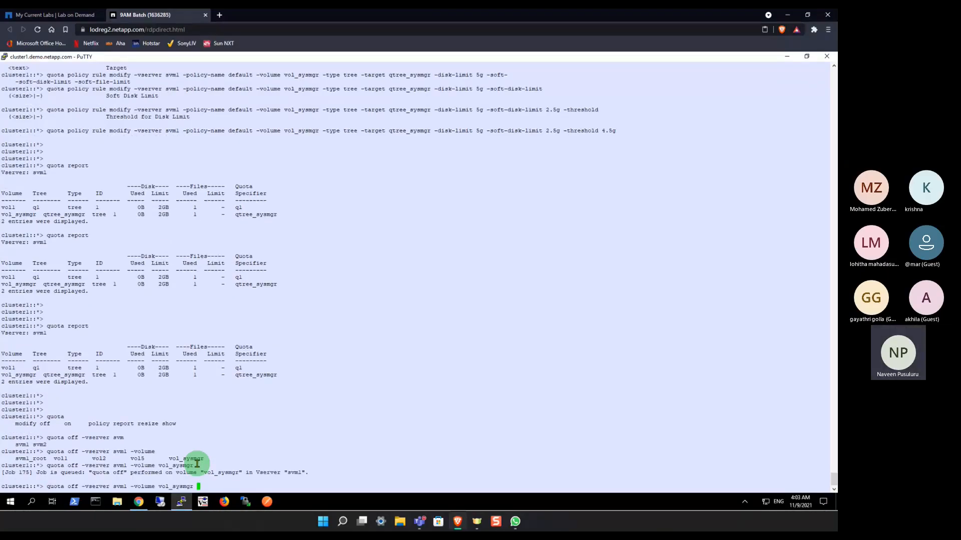
key("Left")
key("Left")
key("Left")
key("Left")
key("Left")
key("Left")
key("Left")
key("Left")
key("Left")
key("Left")
key("Left")
key("Left")
key("Left")
key("Left")
key("Left")
key("Left")
key("Left")
key("Left")
key("Left")
key("Left")
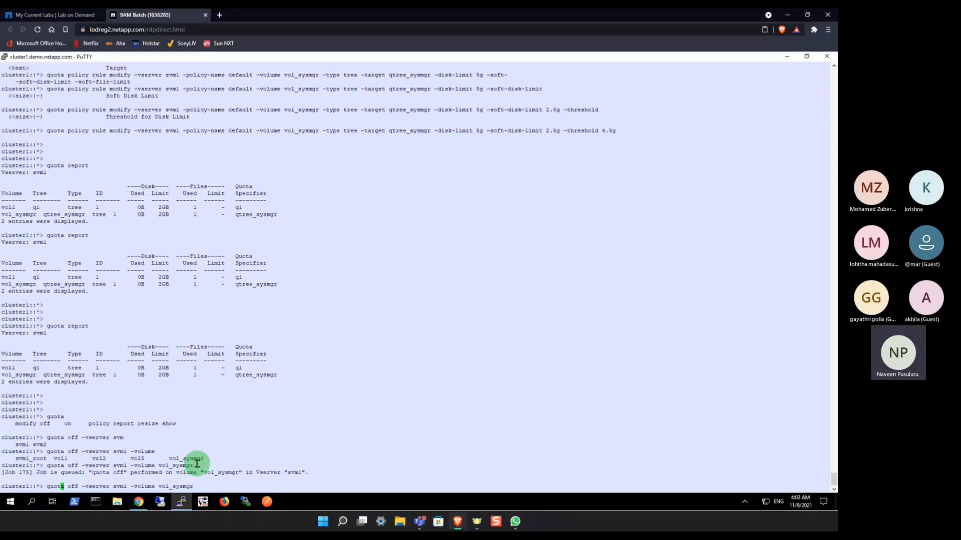
key("Right")
key("Right")
key("Right")
key("Right")
key("BackSpace")
key("BackSpace")
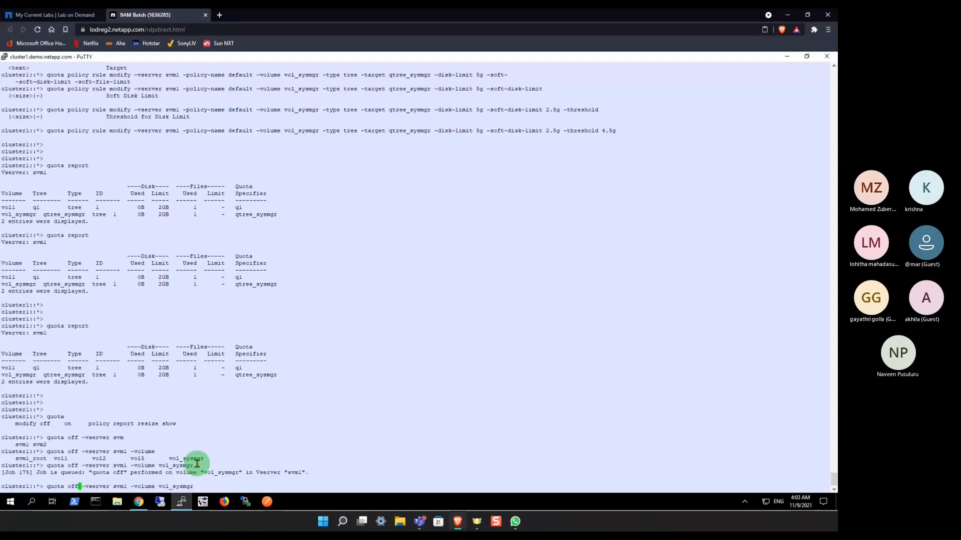
type("n")
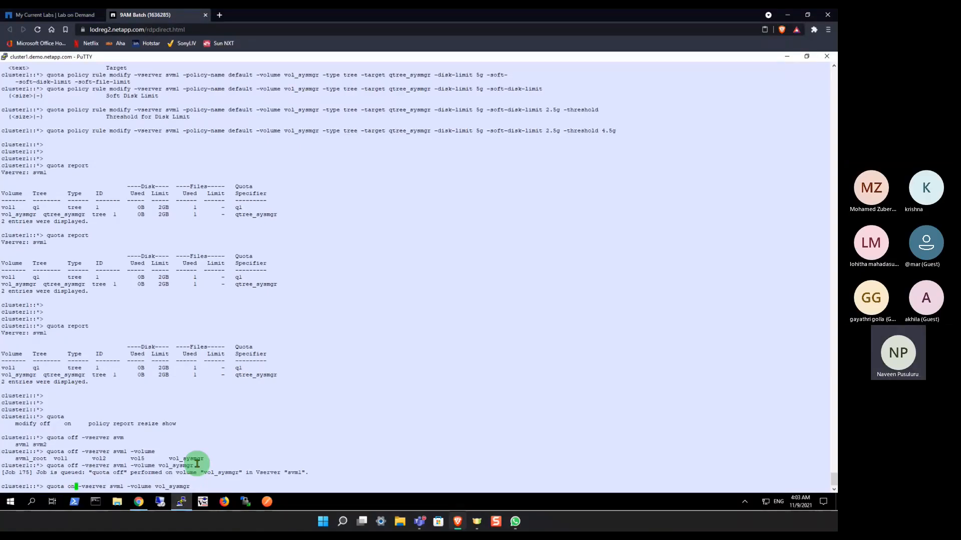
key("Return")
key("Return")
key("Return")
key("Return")
Step: Add blank prompt lines, run quota report again, and examine the disk limit of qtree_sysmgr on vol_sysmgr
type("quota report")
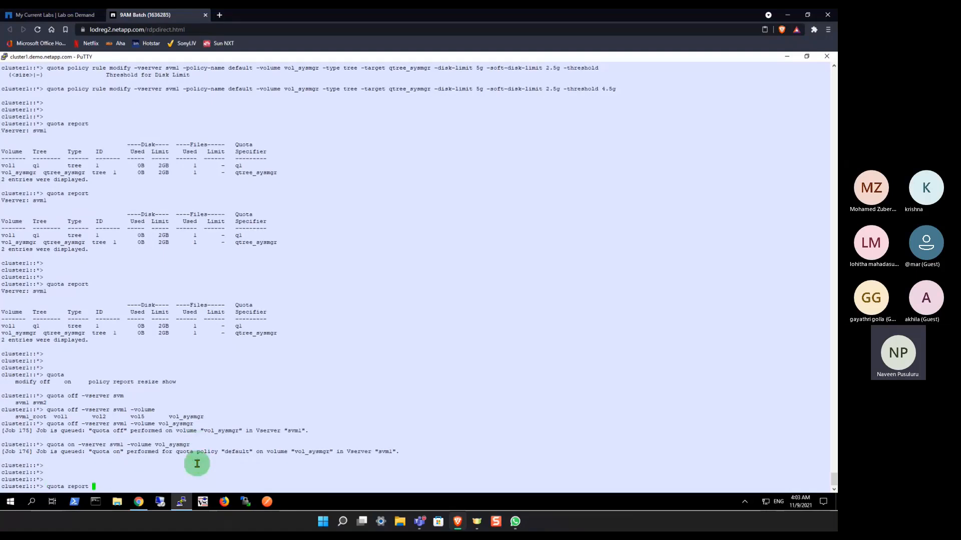
key("Return")
key("Return")
key("Return")
key("Return")
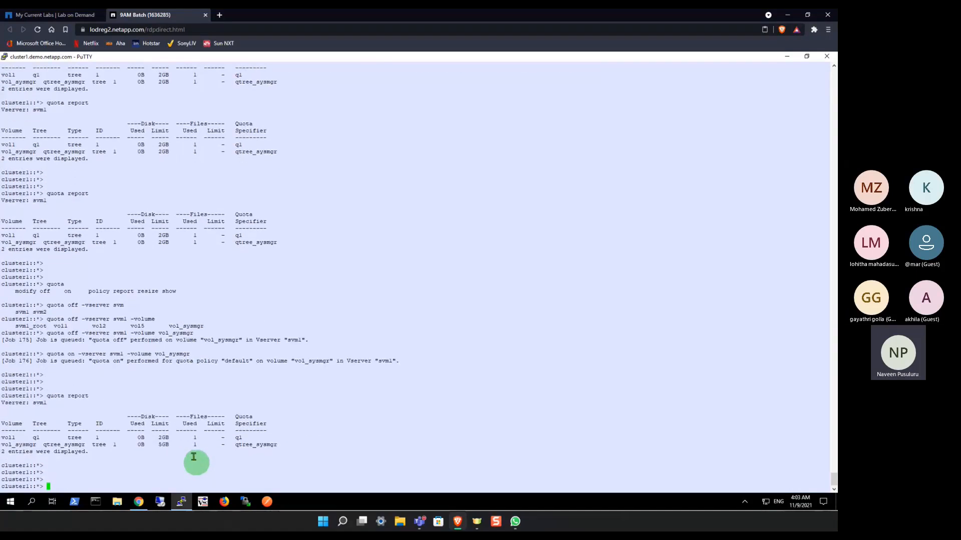
double_click(163, 444)
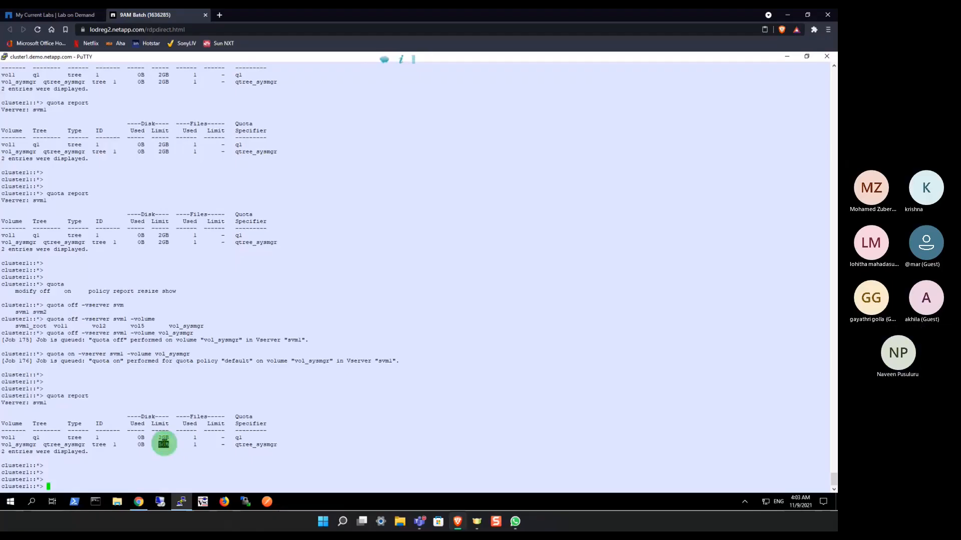
left_click(163, 453)
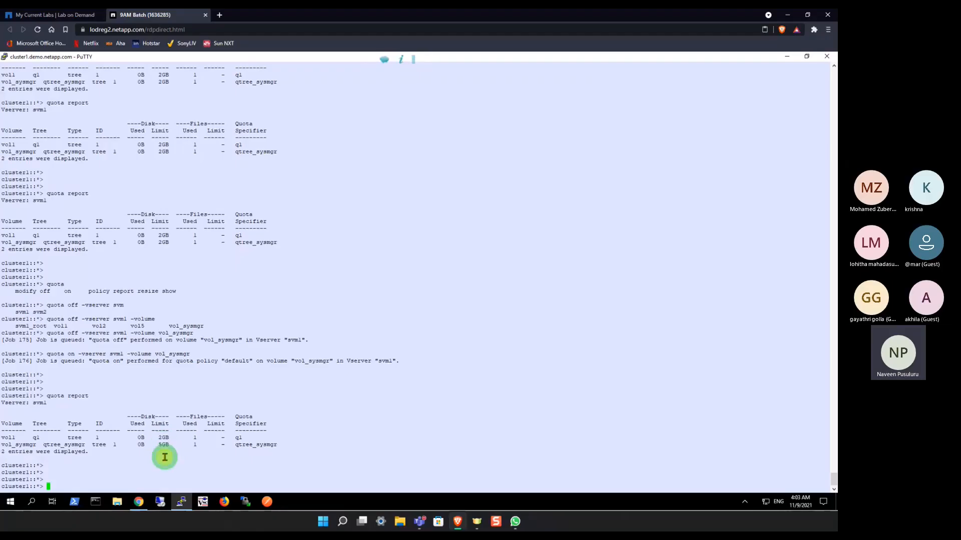
Step: Switch to ONTAP System Manager to examine the vol_sysmgr quota's space limits and threshold, and return to the PuTTY session
left_click(138, 502)
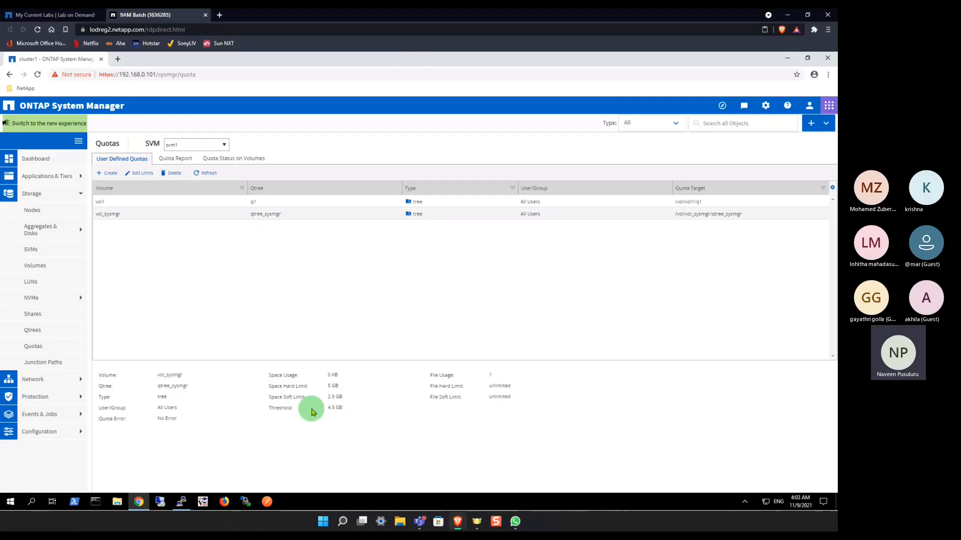
left_click(159, 503)
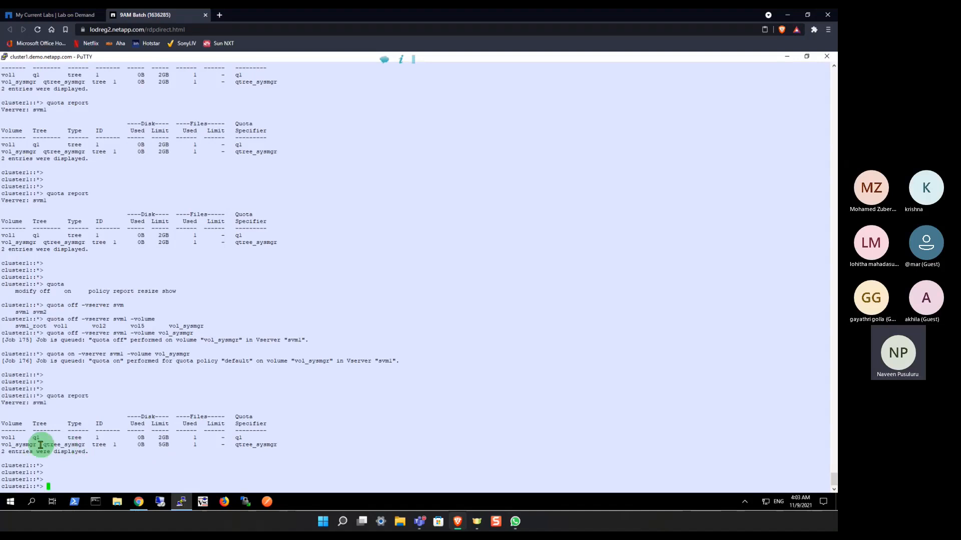
left_click(78, 445)
Step: Compose a qtree create command for vserver svm1 and volume vol_sysmgr, listing the available options along the way
type("qtree c")
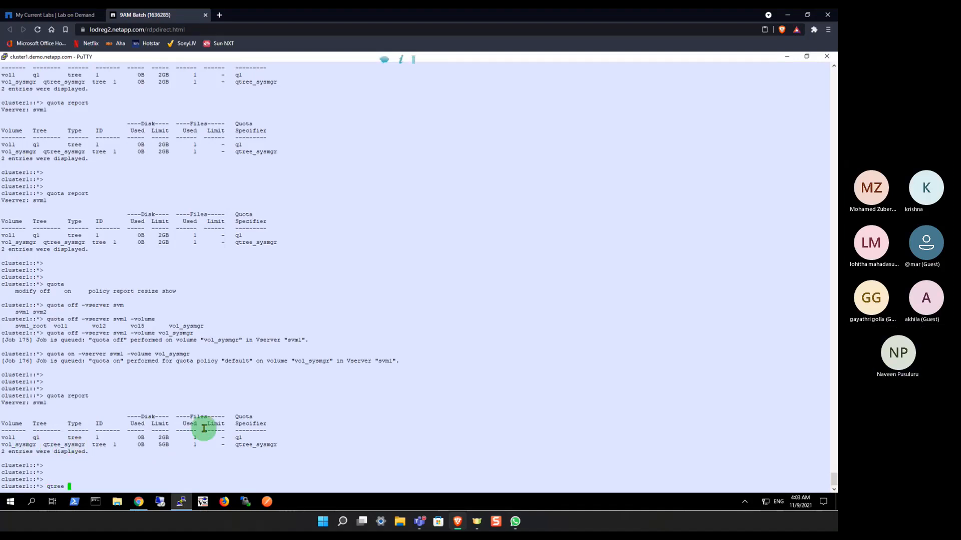
key("Tab")
type("create -vserver svm")
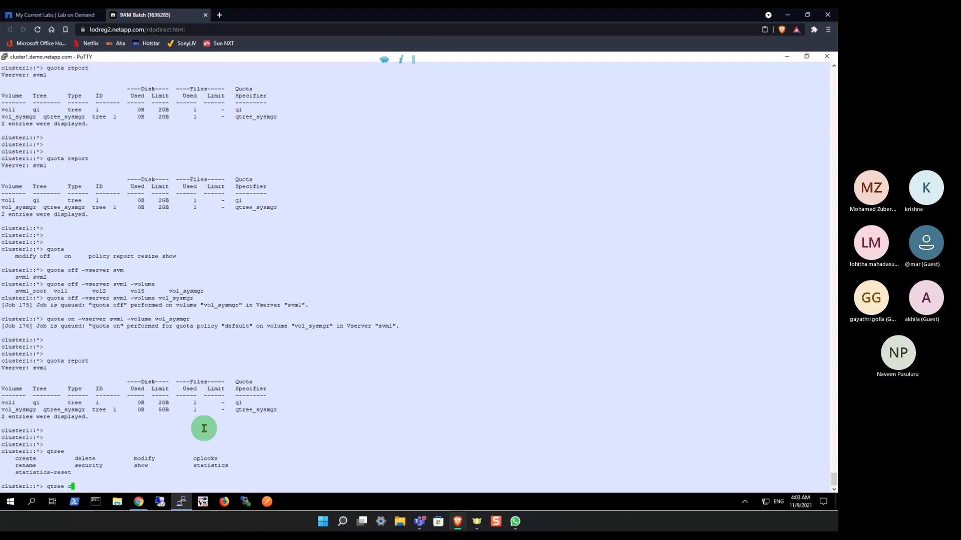
key("Tab")
type("1 -volume")
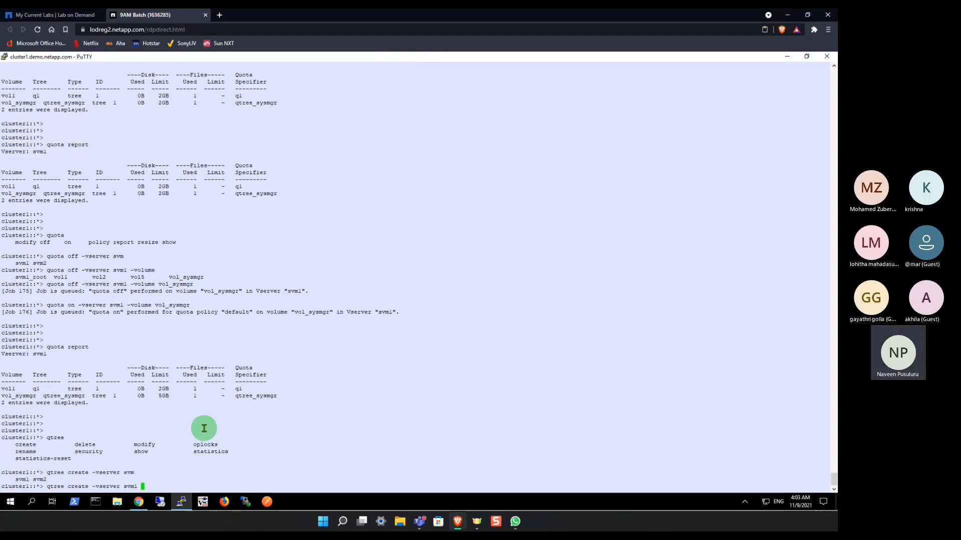
key("Tab")
type("v")
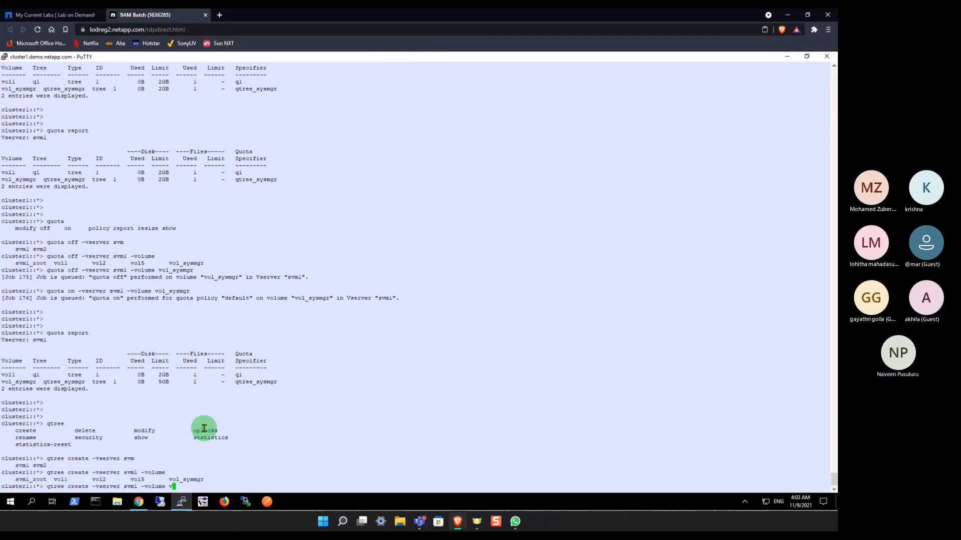
type("ol_sysmgr")
key("Tab")
Step: Complete the qtree create command with name qtree7, security style ntfs and oplock mode enable, run it, and check the qtree name
type("-qtree")
key("Tab")
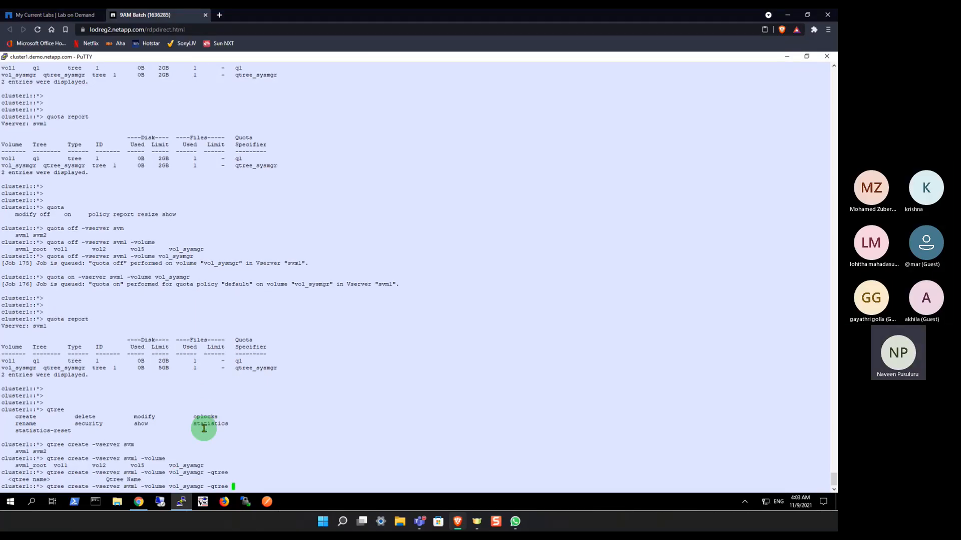
type("qtree7 -security-style ntfs ")
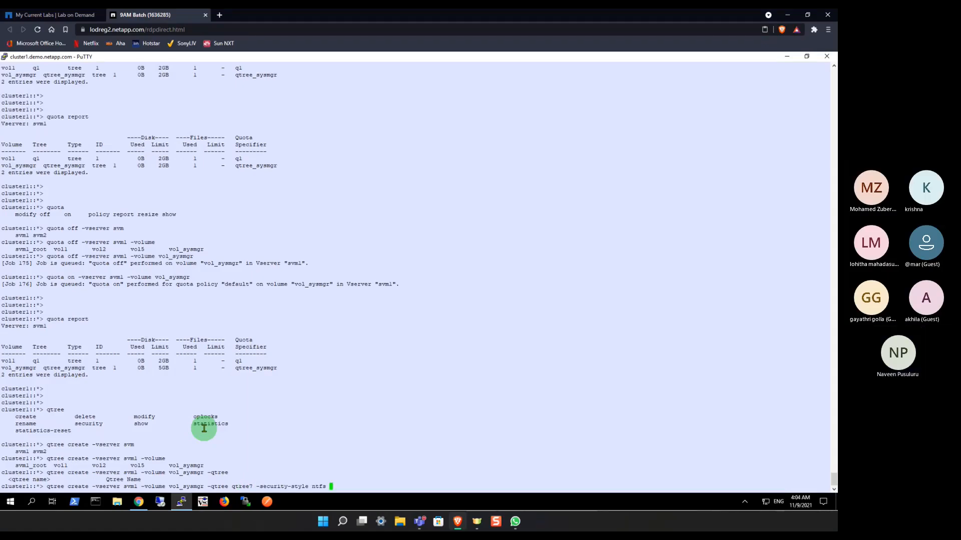
type("-oplock-mode enable")
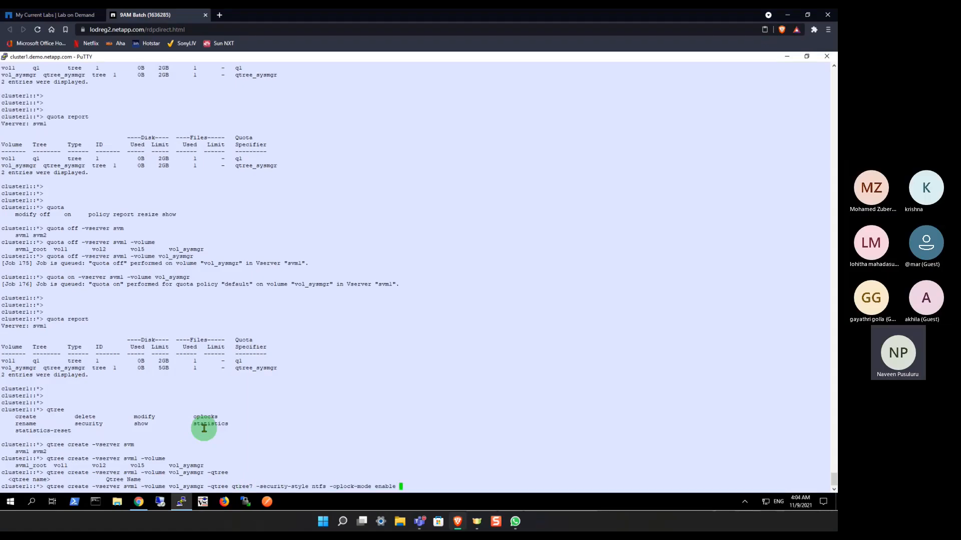
key("Return")
key("Return")
key("Return")
key("Return")
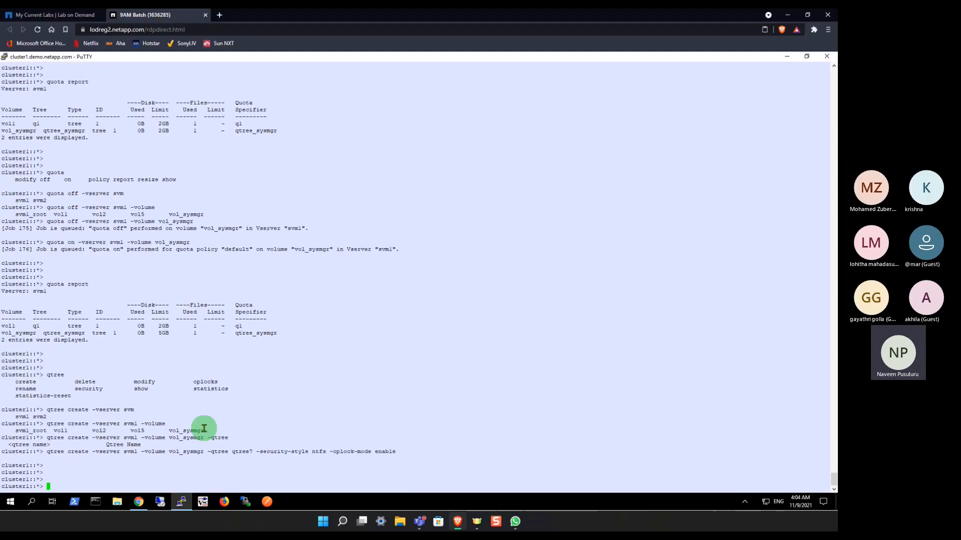
double_click(250, 451)
left_click(371, 407)
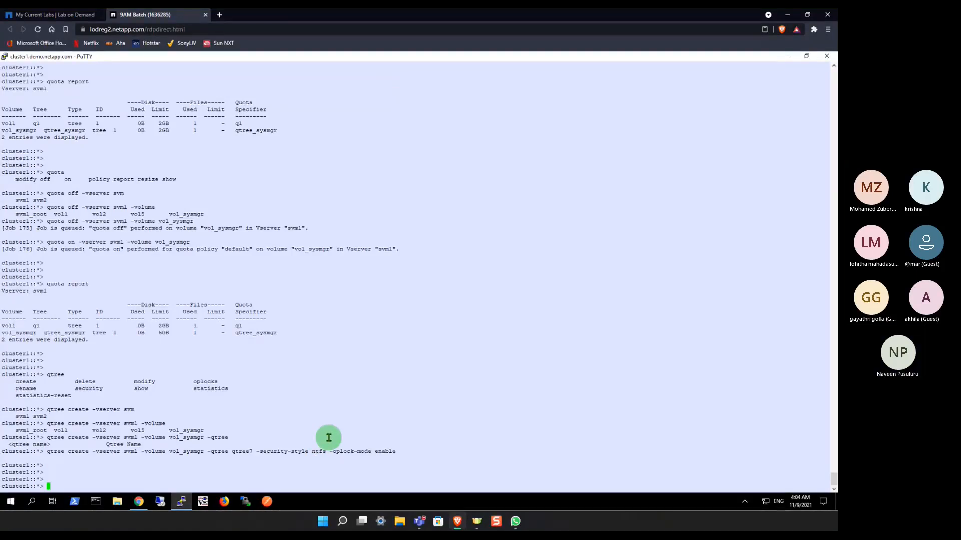
Step: Compose a quota policy rule create command for vserver svm1 with the default policy, listing the available subcommands along the way
type("quota")
key("Tab")
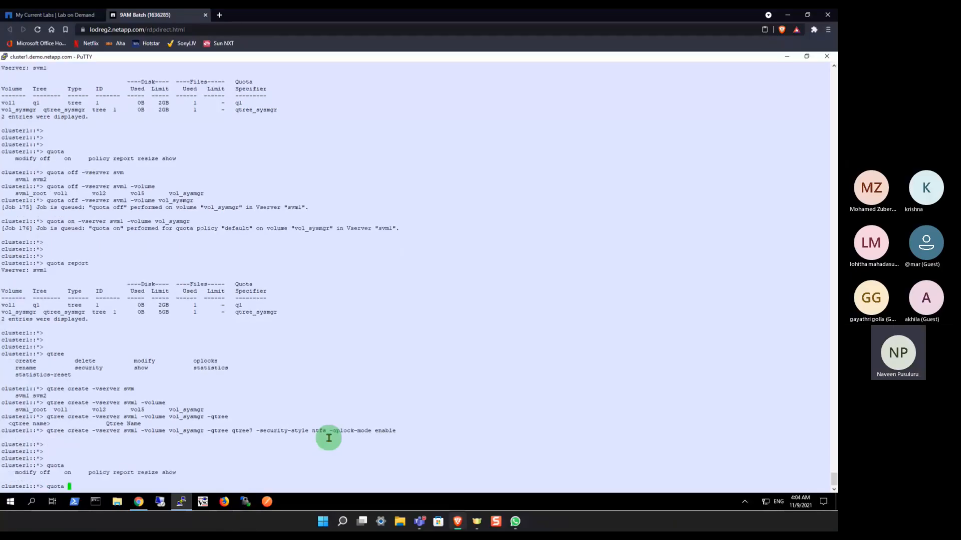
type("policy")
key("Tab")
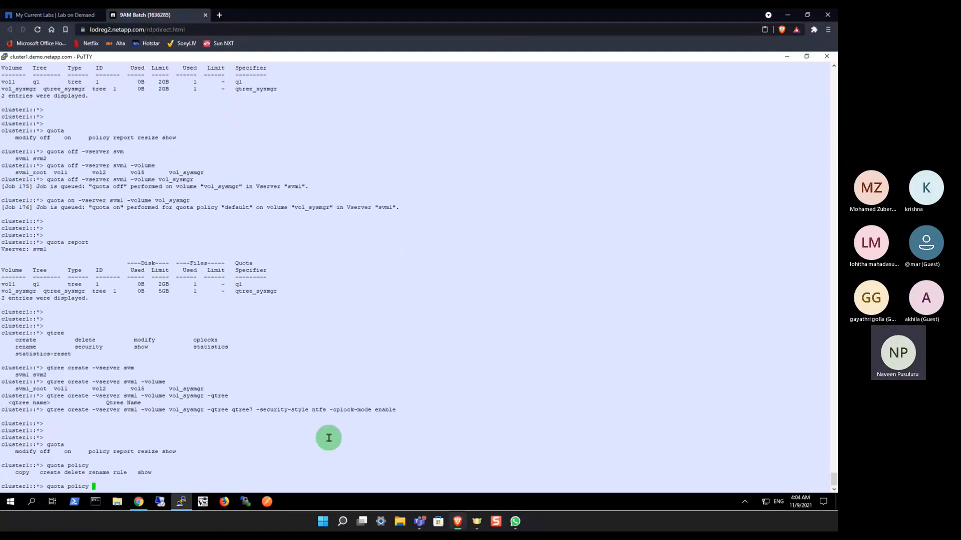
type("rule")
key("Tab")
type("create")
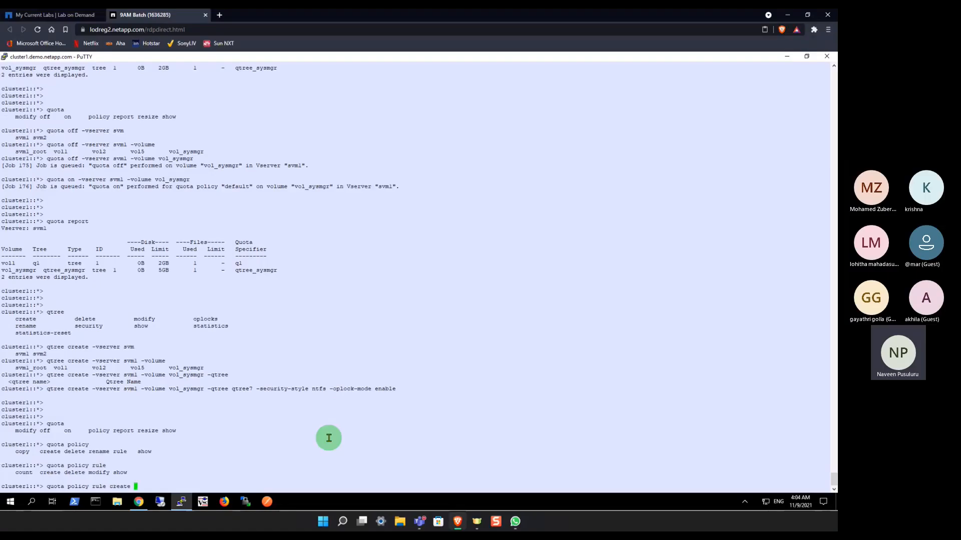
key("Tab")
type("1")
key("Tab")
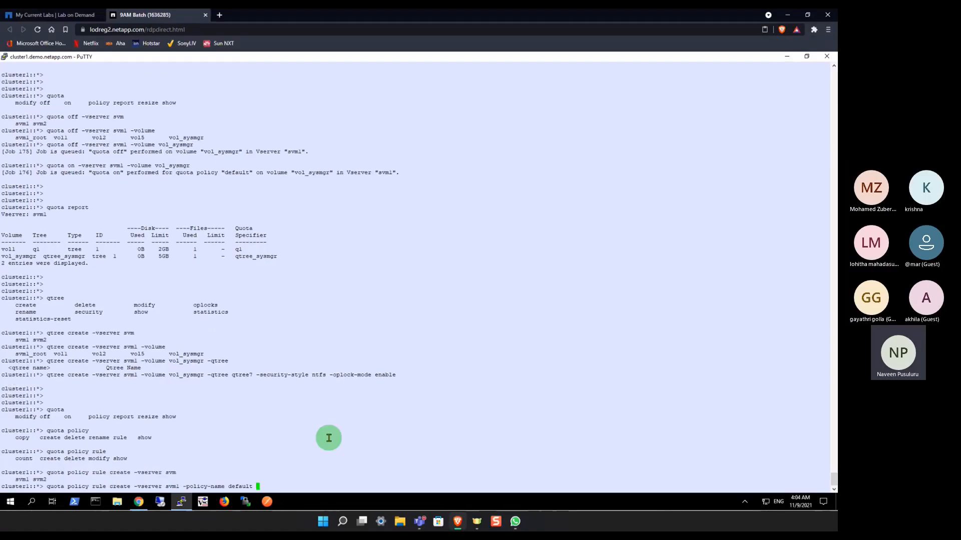
Step: Extend the quota policy rule create command with volume vol_sysmgr, type tree and target qtree7, then list the remaining limit options
key("Tab")
type("vol")
type("_")
key("Tab")
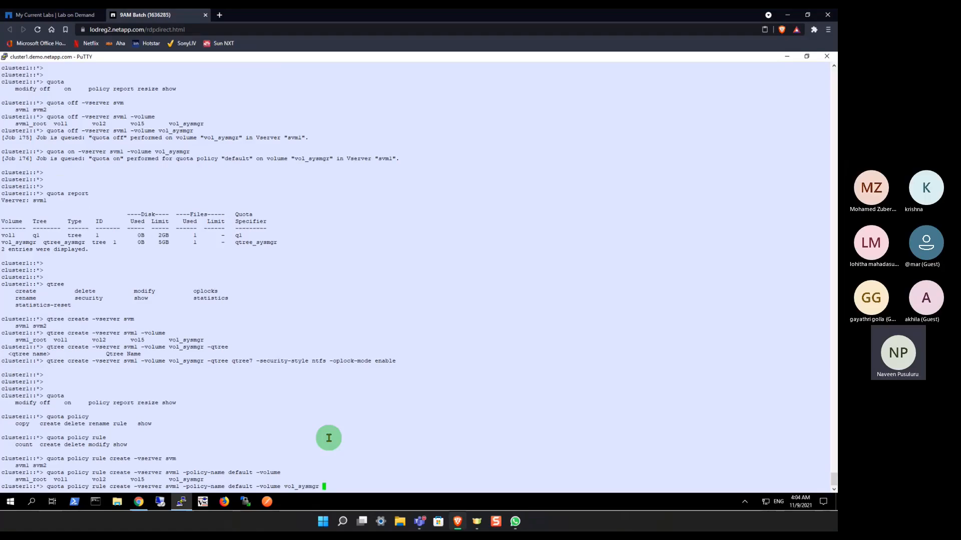
key("Tab")
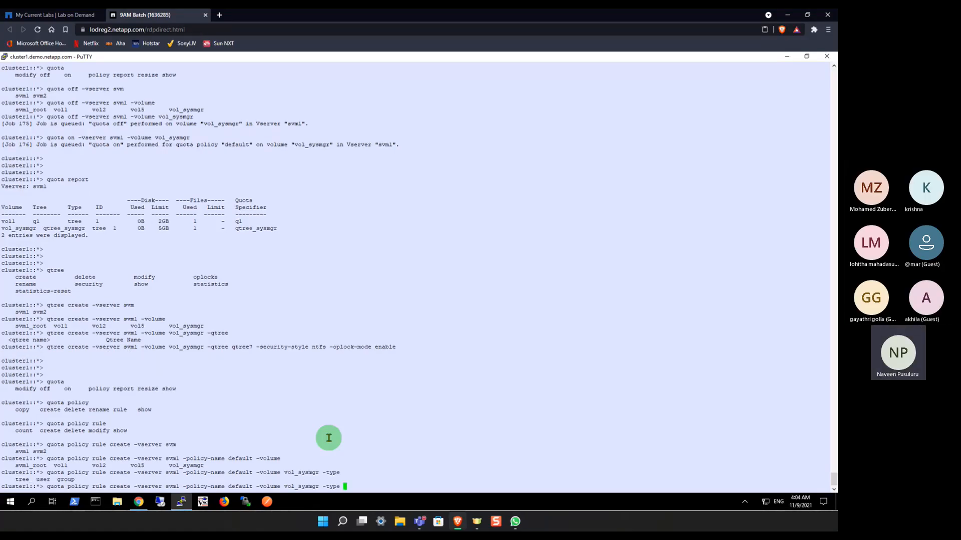
type("tree -t")
key("Tab")
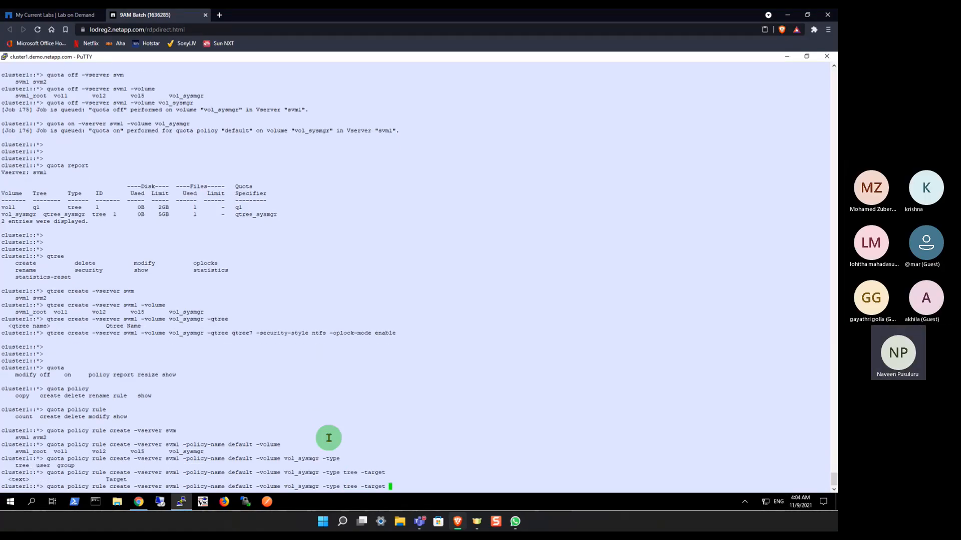
type("qtree7 -")
key("Tab")
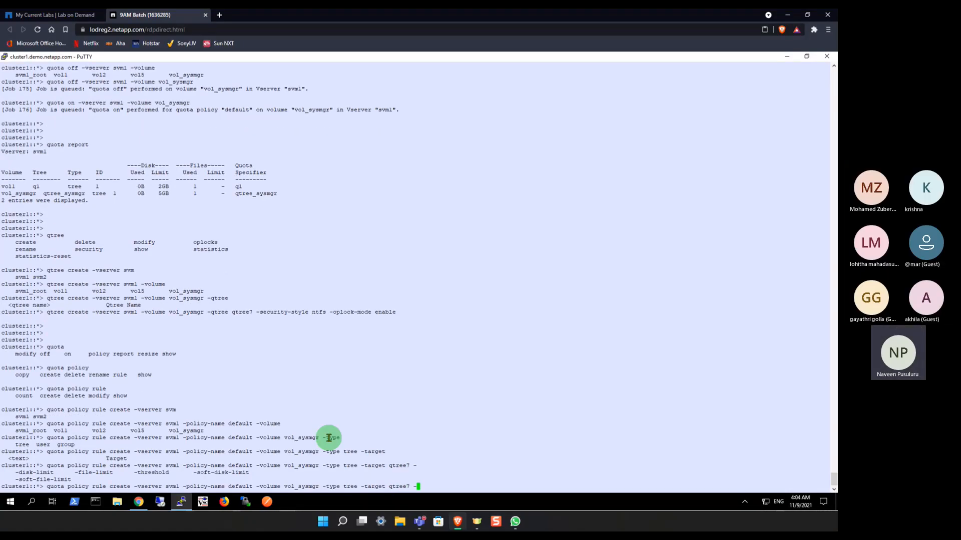
Step: Add a disk limit of 4g and a soft disk limit of 2g to the quota rule command
type("di")
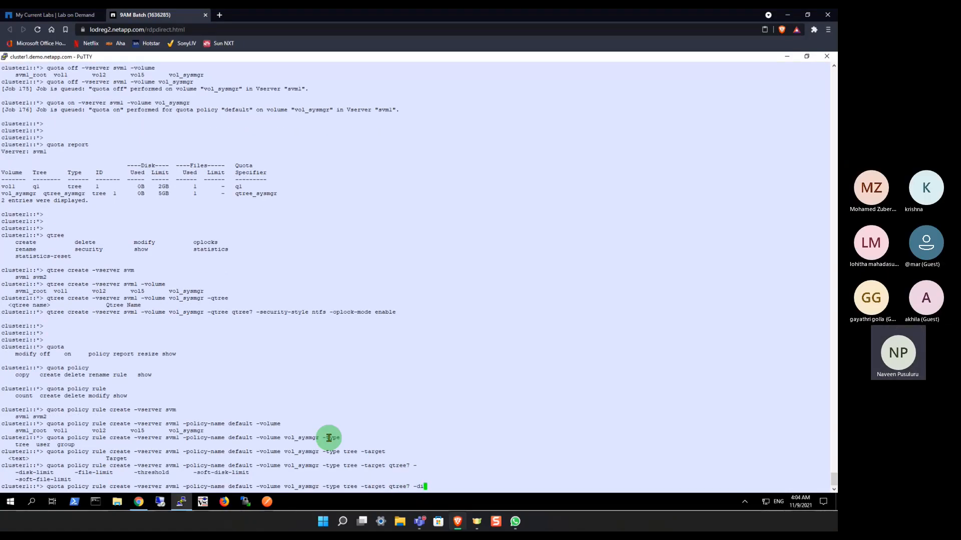
key("Tab")
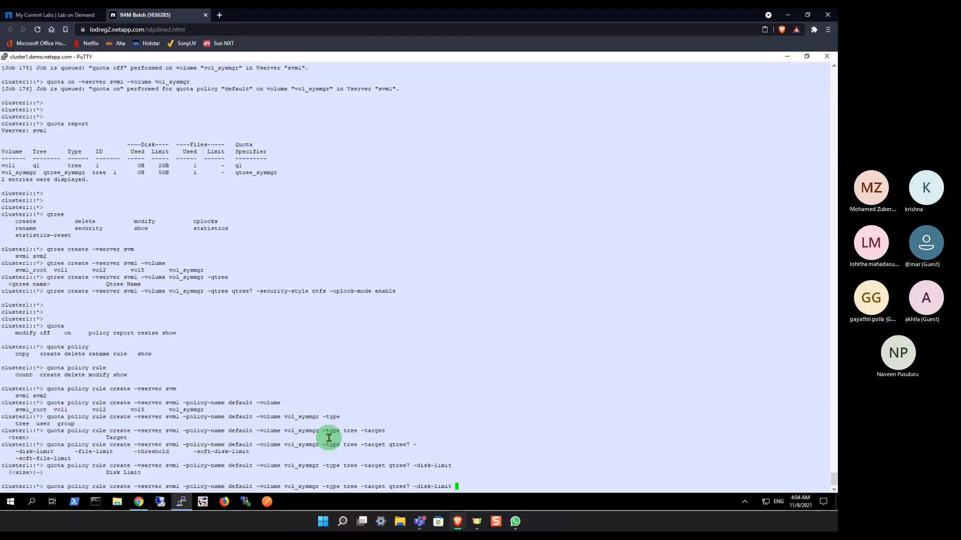
type("4g -s")
key("Tab")
type("d")
key("Tab")
key("Tab")
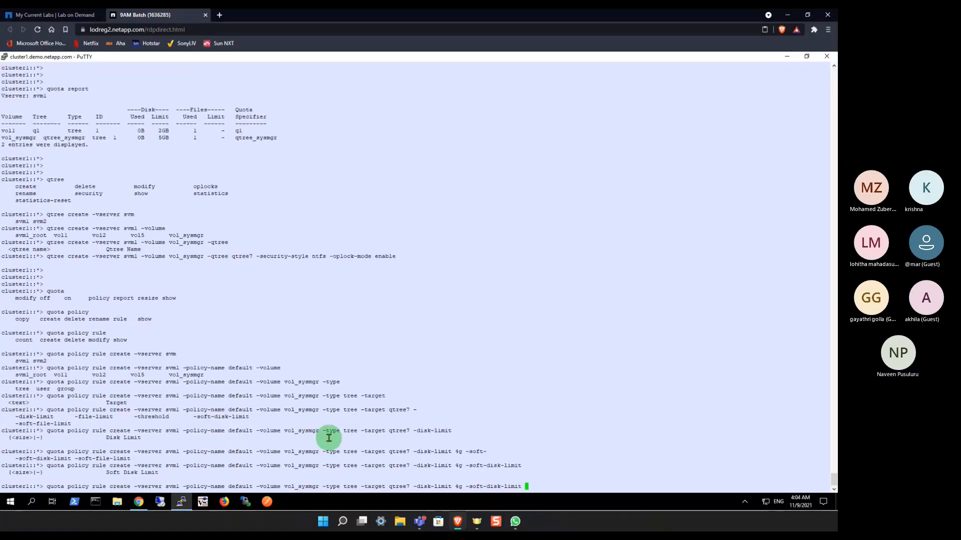
type("2g -")
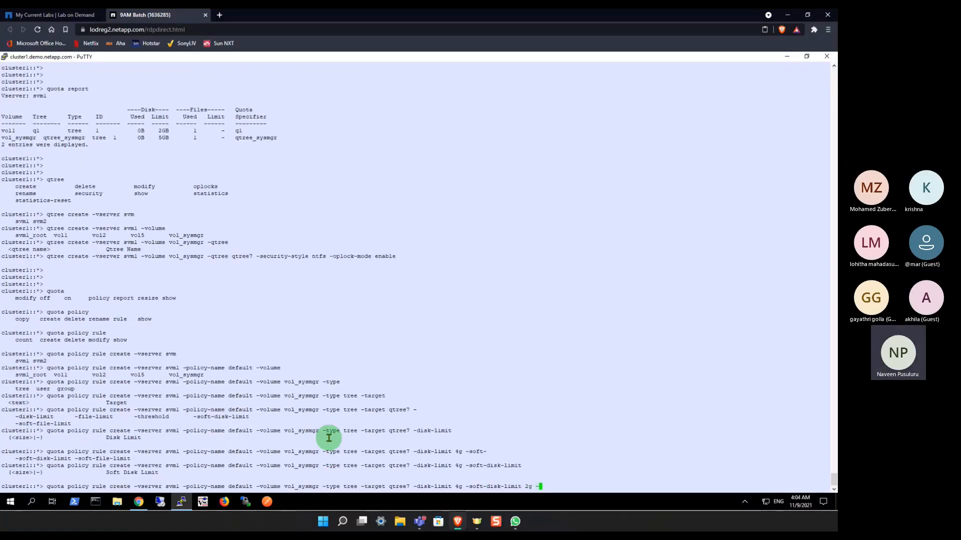
type("th")
Step: Add a threshold of 3.5g to the quota rule command and run it
key("Tab")
key("Tab")
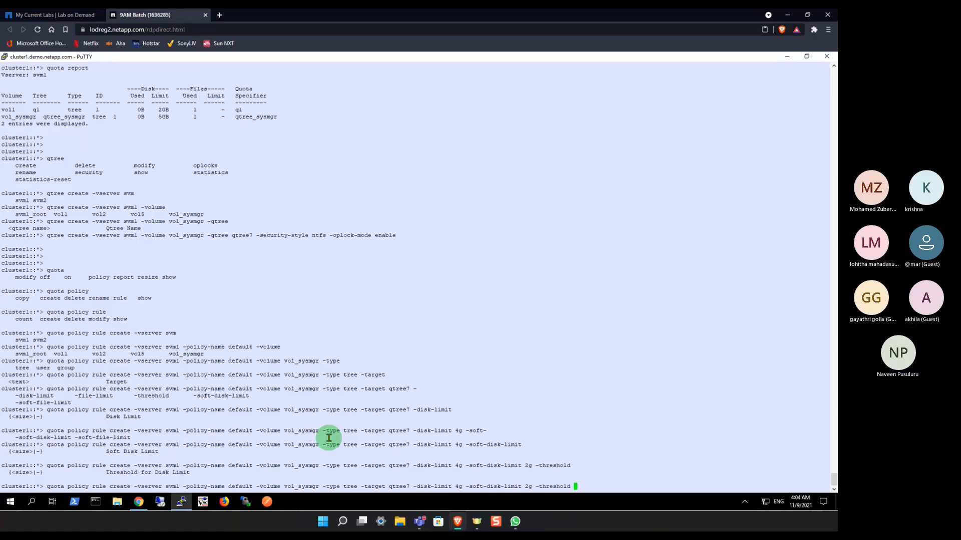
type("3.5g")
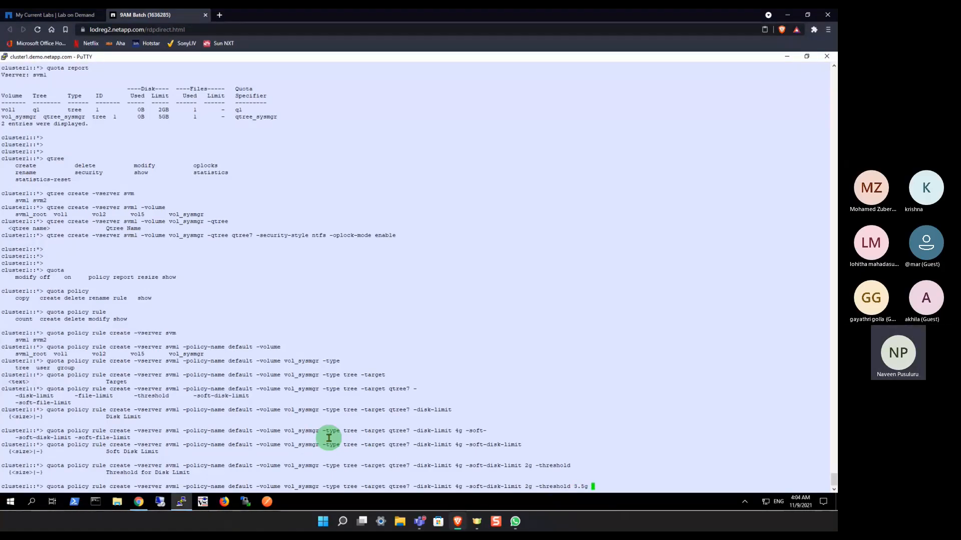
key("Return")
key("Return")
key("Return")
Step: Run quota report twice to check whether the qtree7 rule is listed
type("qu")
key("Tab")
type("o")
key("Tab")
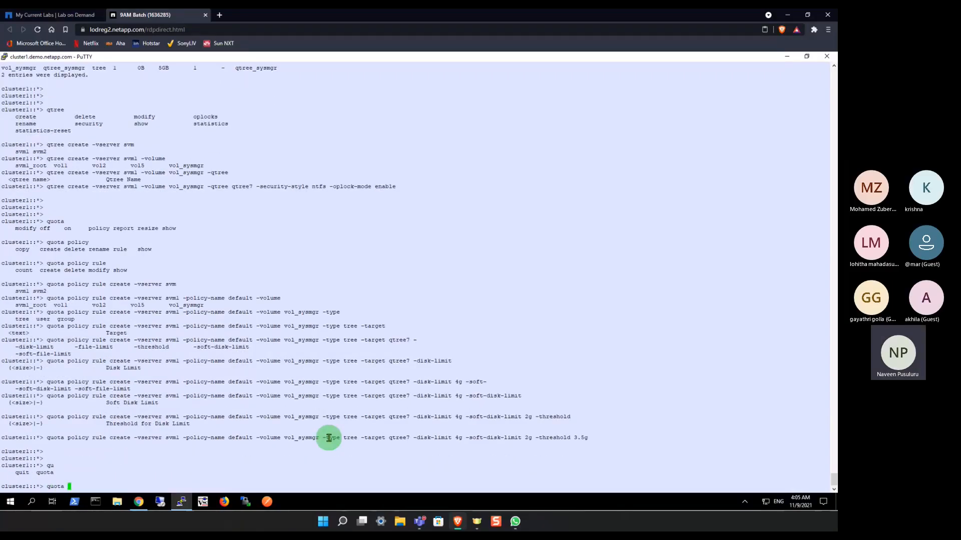
type("report")
key("Return")
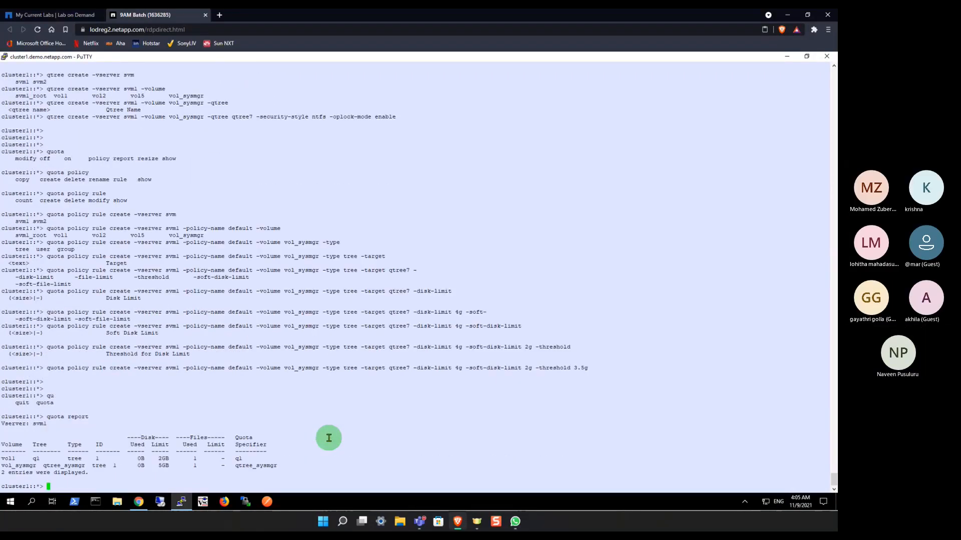
key("Return")
key("Return")
key("Return")
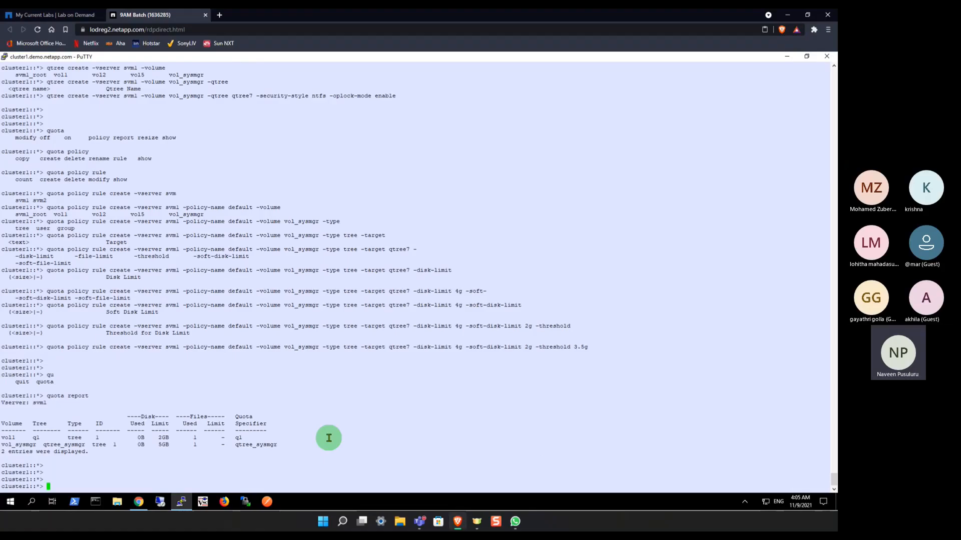
key("Up")
key("Return")
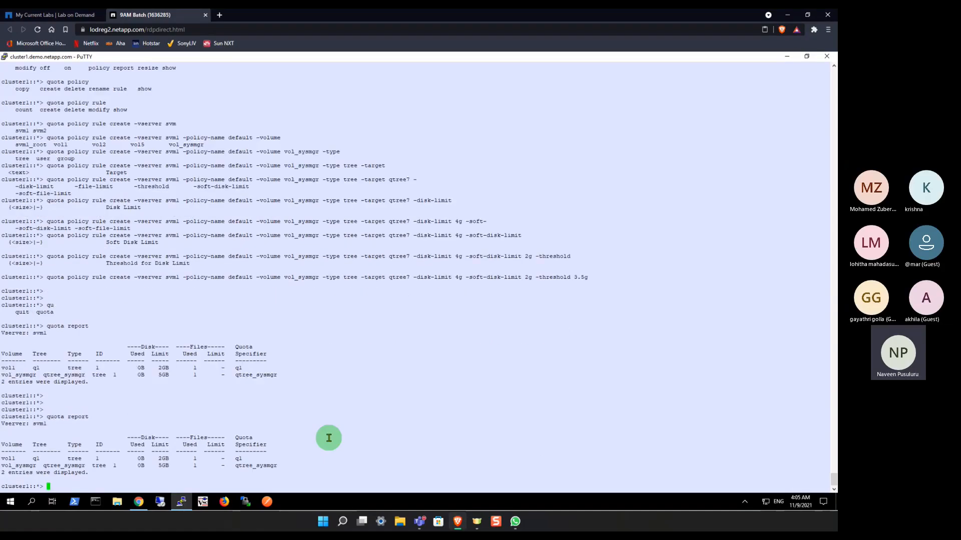
key("Return")
key("Return")
key("Return")
key("Return")
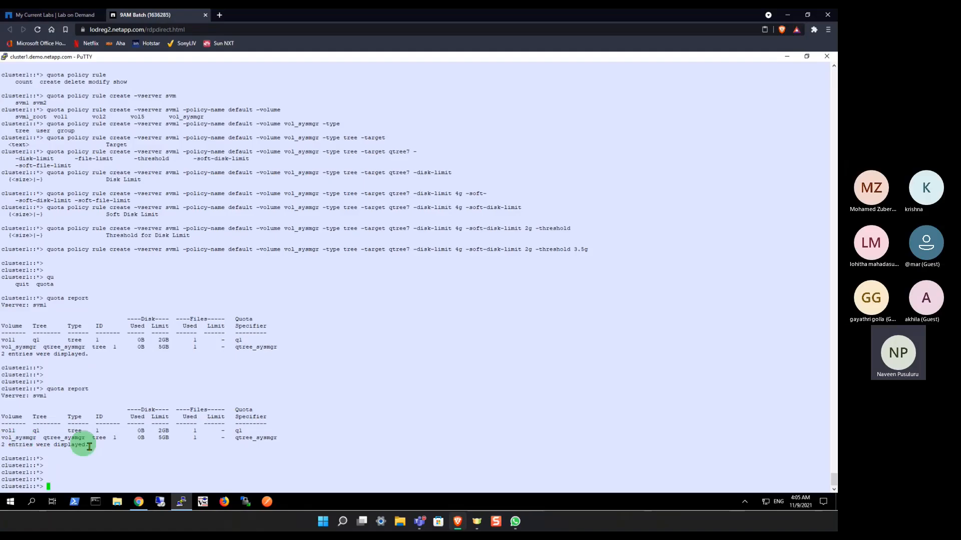
Step: Switch to ONTAP System Manager and refresh the user-defined quotas to examine the qtree7 limits
left_click(139, 502)
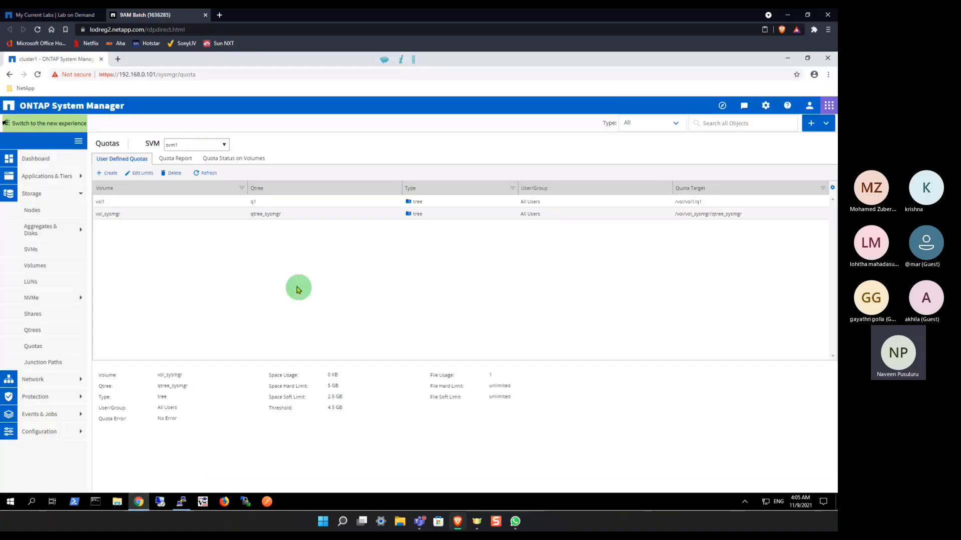
left_click(210, 174)
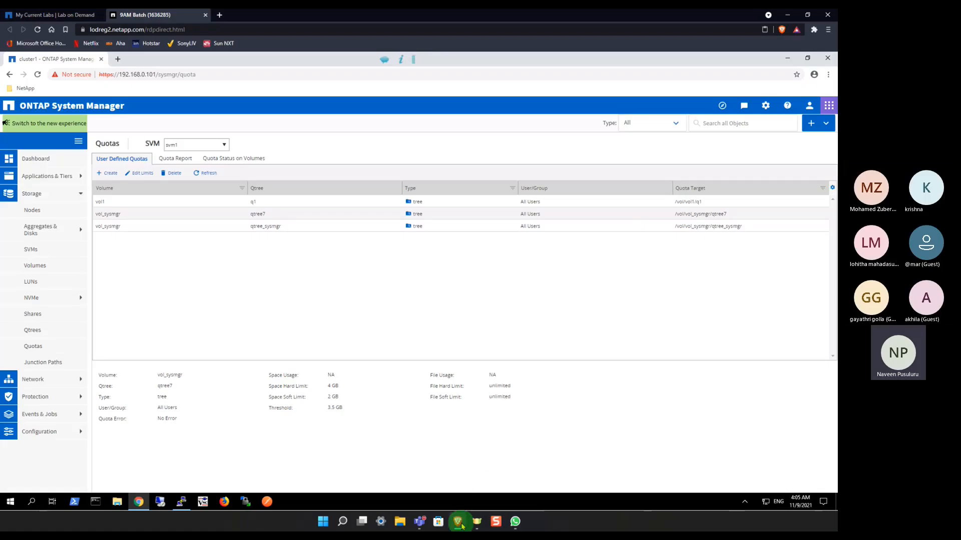
left_click(459, 523)
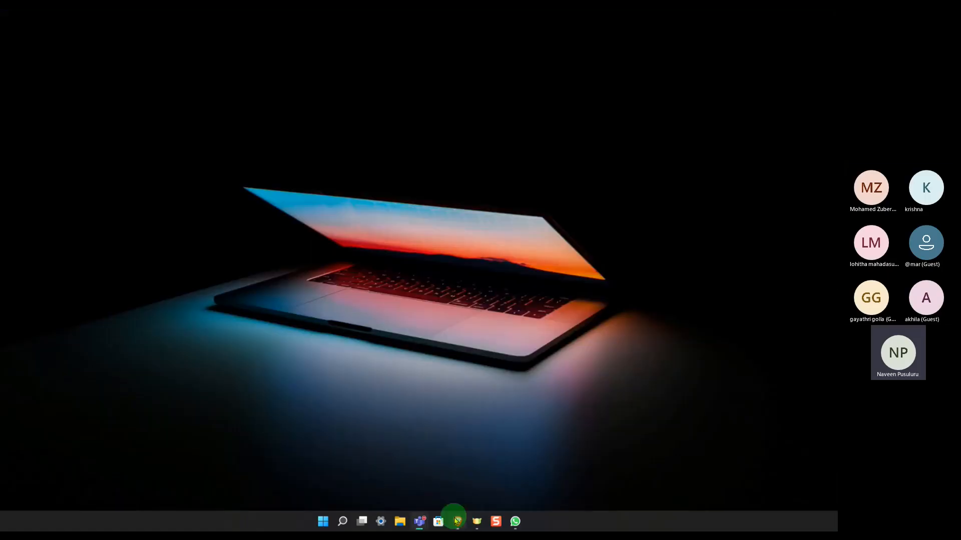
left_click(457, 521)
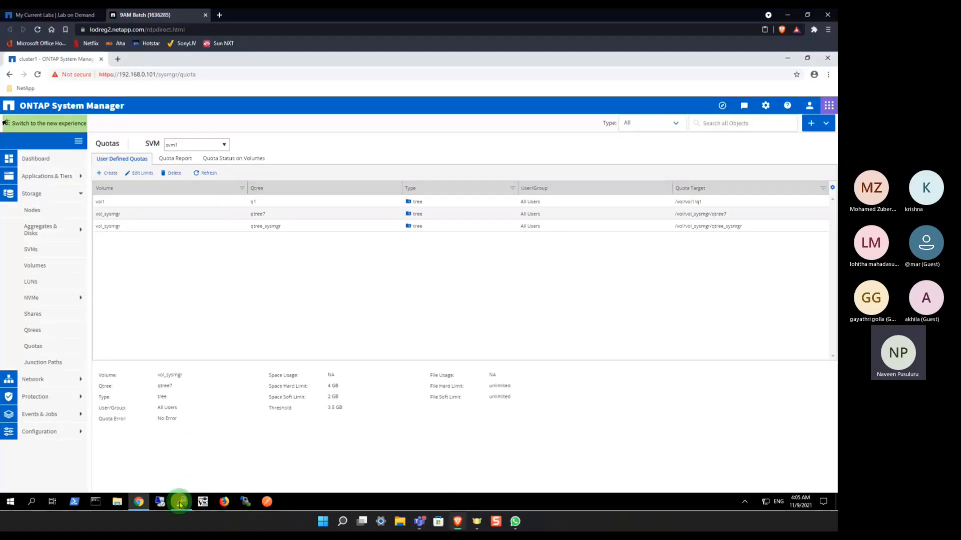
Step: Return to the PuTTY session and rerun quota report to recheck the active quotas
left_click(181, 504)
key("Up")
key("Return")
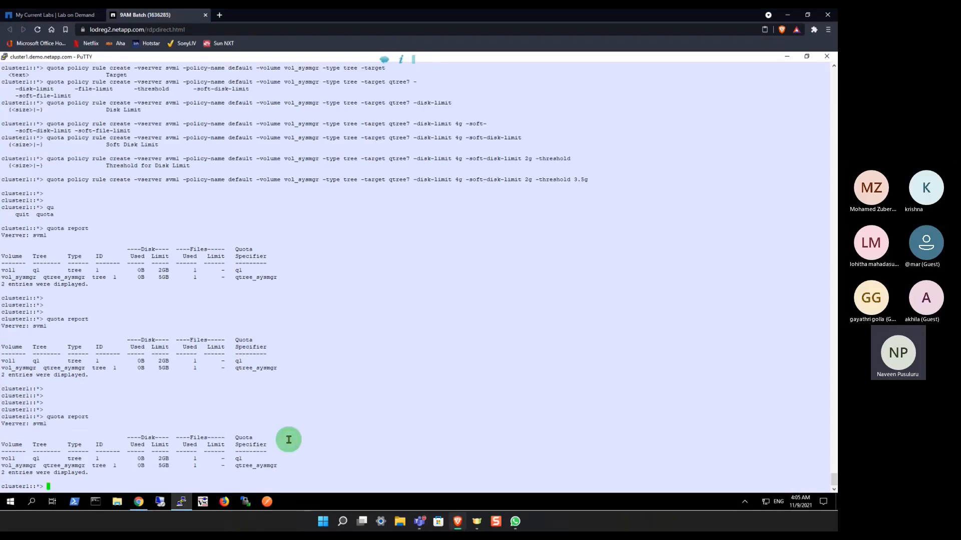
key("Return")
key("Return")
key("Return")
key("Return")
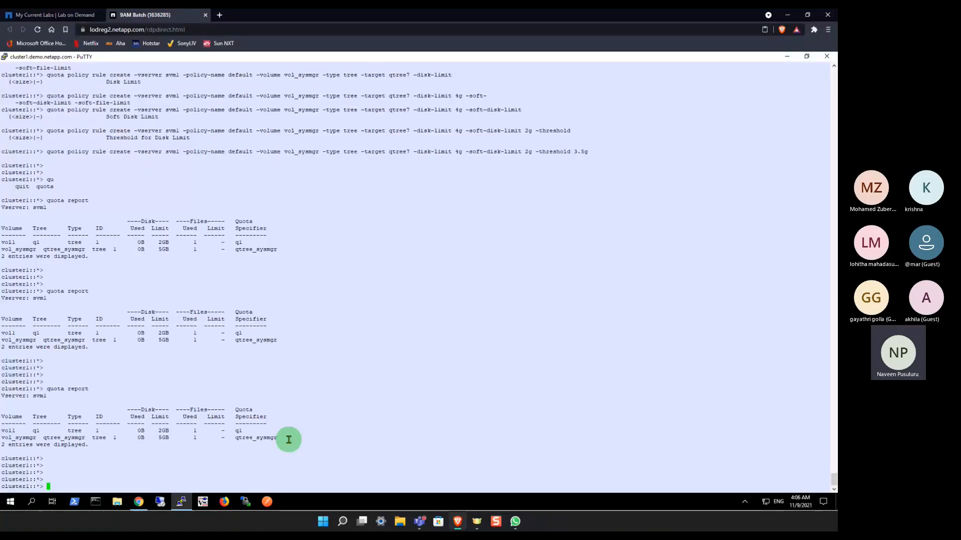
Step: Turn quotas off for volume vol_sysmgr on vserver svm1 by reusing the earlier quota off command
key("Up")
key("Up")
key("Up")
key("Down")
key("Down")
key("Up")
Step: Turn quotas back on for volume vol_sysmgr on vserver svm1 by reusing the earlier quota on command
key("Up")
key("Return")
key("Up")
key("Up")
key("Up")
key("Up")
key("Up")
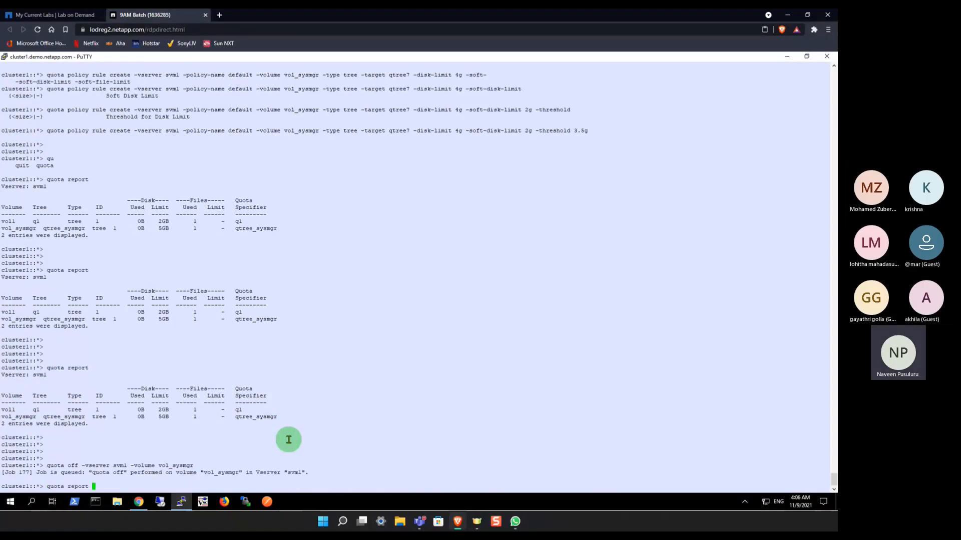
key("Up")
key("Return")
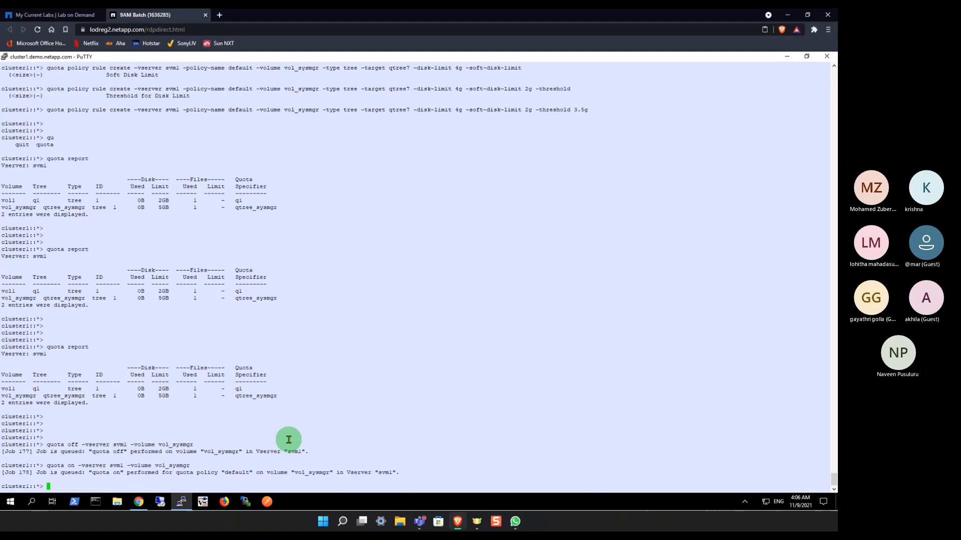
Step: Rerun quota report to check the quotas on vol_sysmgr, and leave several empty prompts below it
key("Up")
key("Up")
key("Up")
key("Up")
key("Down")
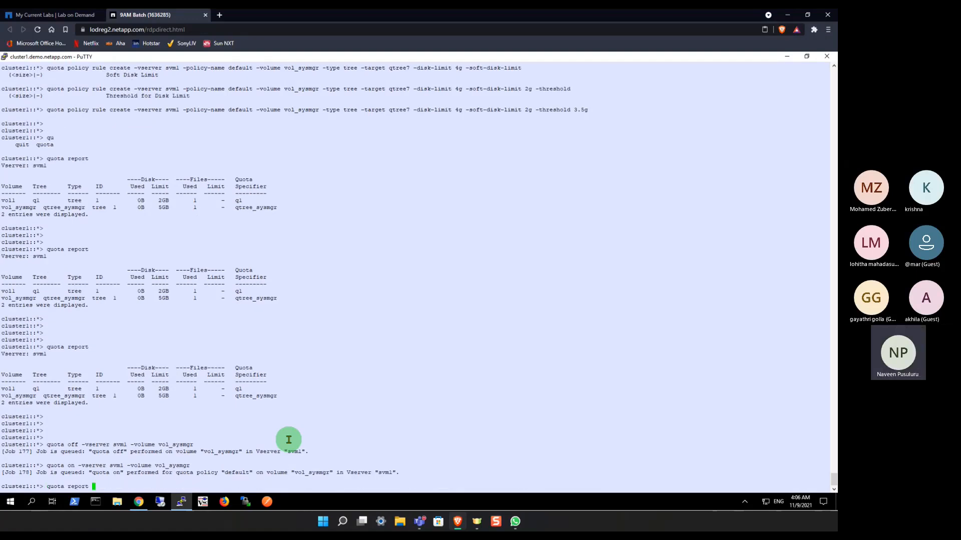
key("Return")
key("Up")
key("Up")
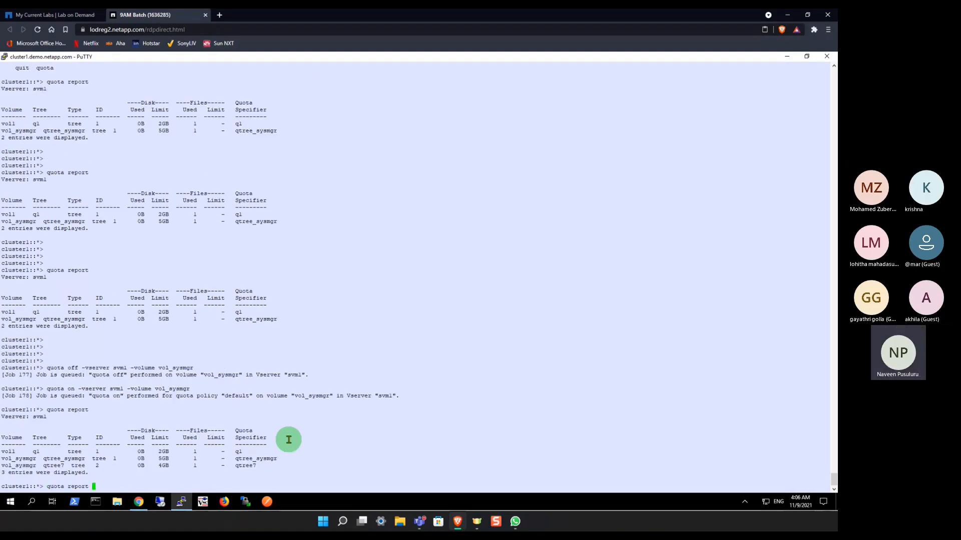
key("Down")
key("Down")
key("Return")
key("Return")
key("Return")
key("Return")
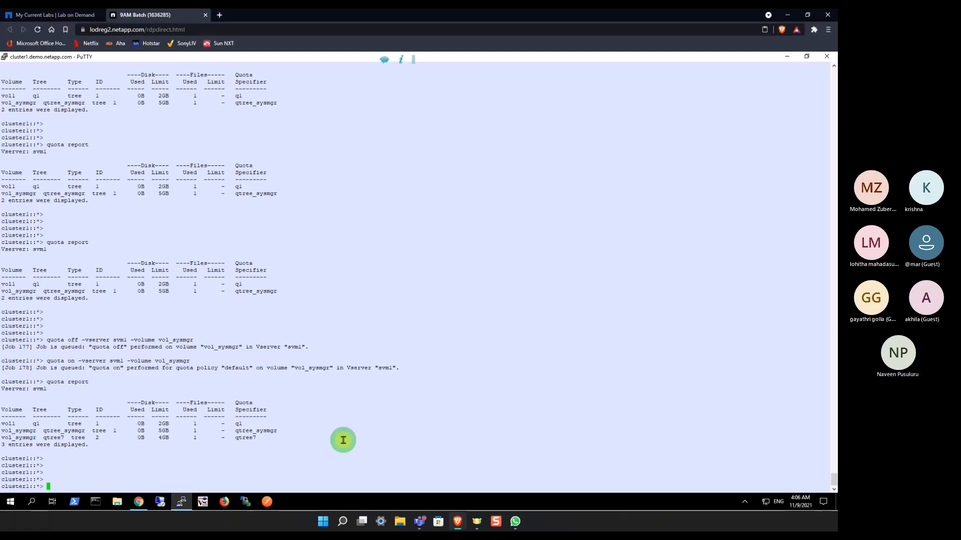
key("Return")
key("Return")
key("Return")
key("Return")
key("Return")
key("Return")
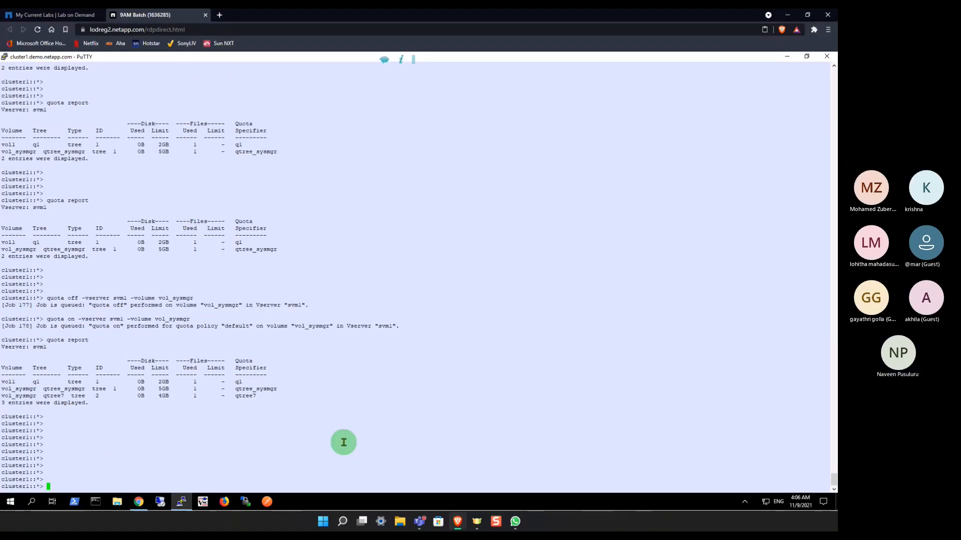
Step: Cover the screen with a blank drawing board and set its background to white
key("k")
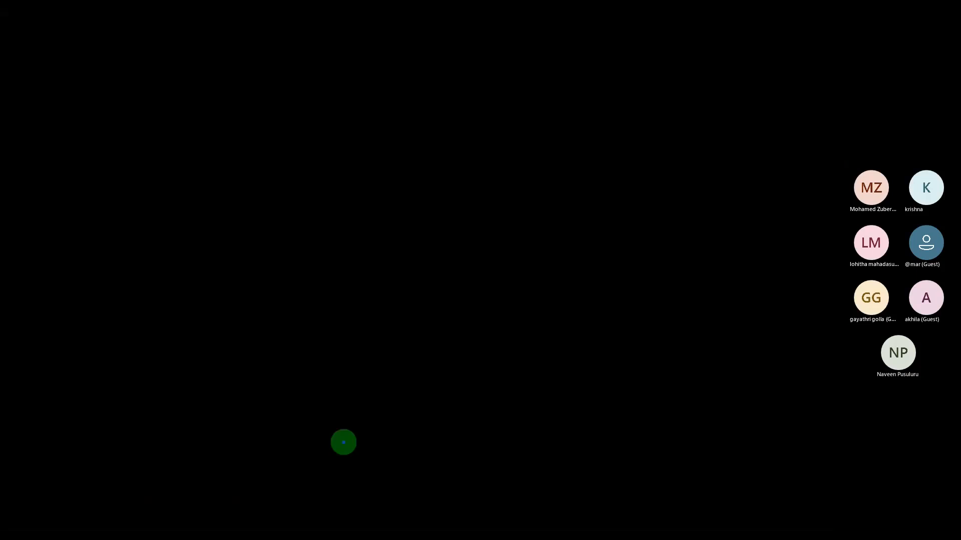
key("w")
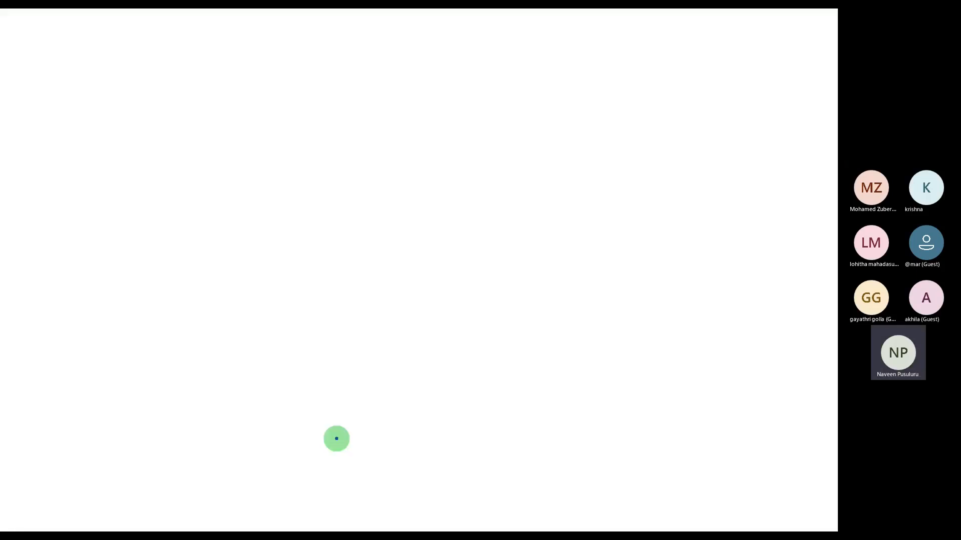